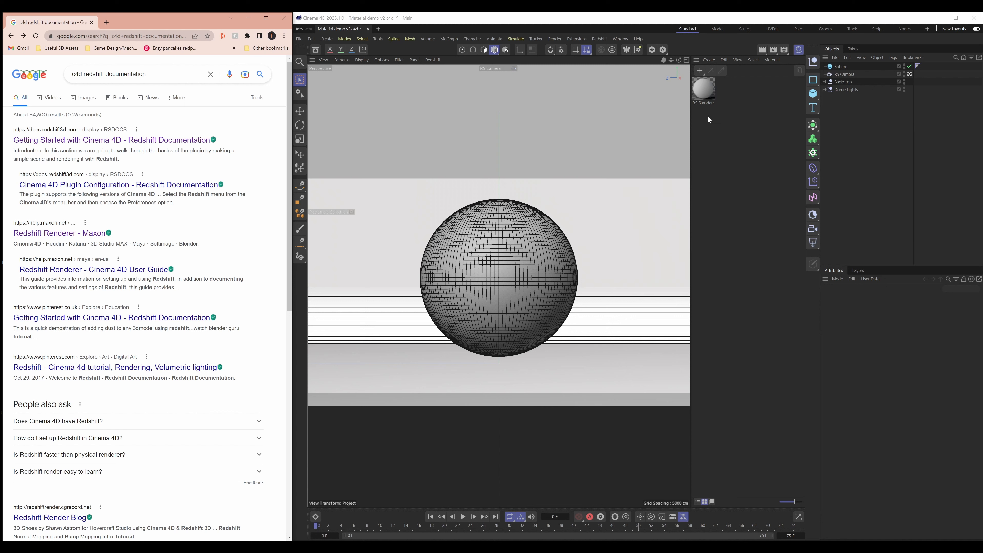
Open the Redshift documentation for Cinema 4D from the search results and go to its Getting Started with Cinema 4D page.
click(177, 143)
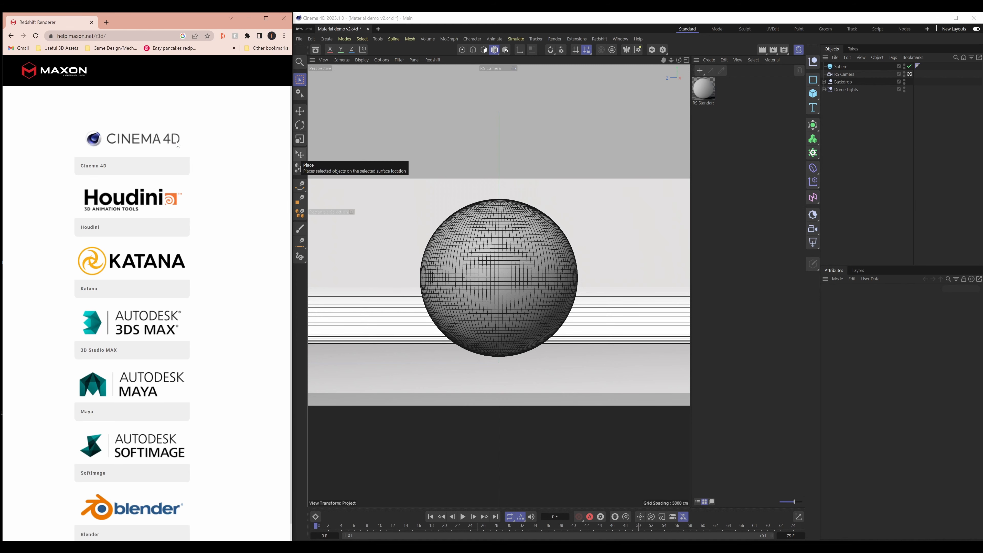
click(176, 145)
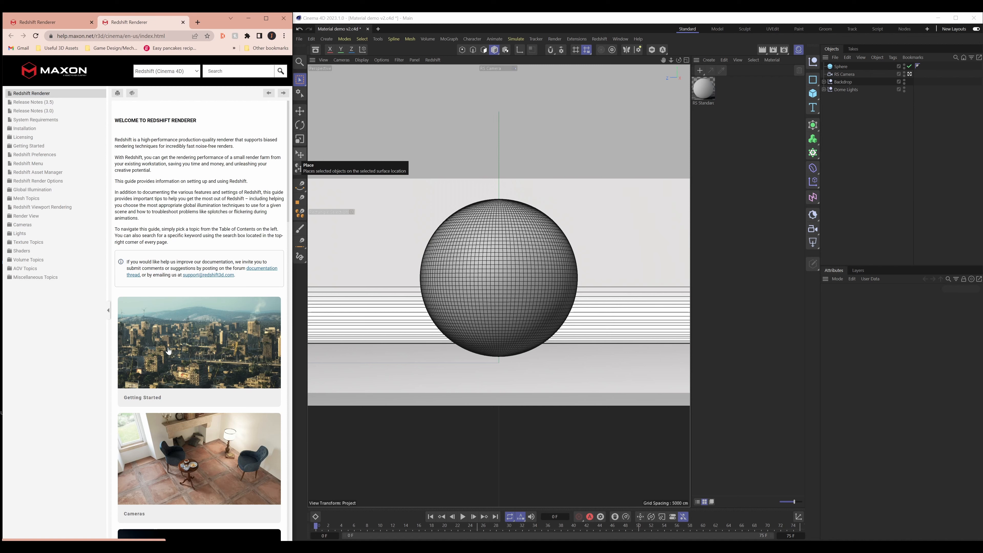
click(184, 333)
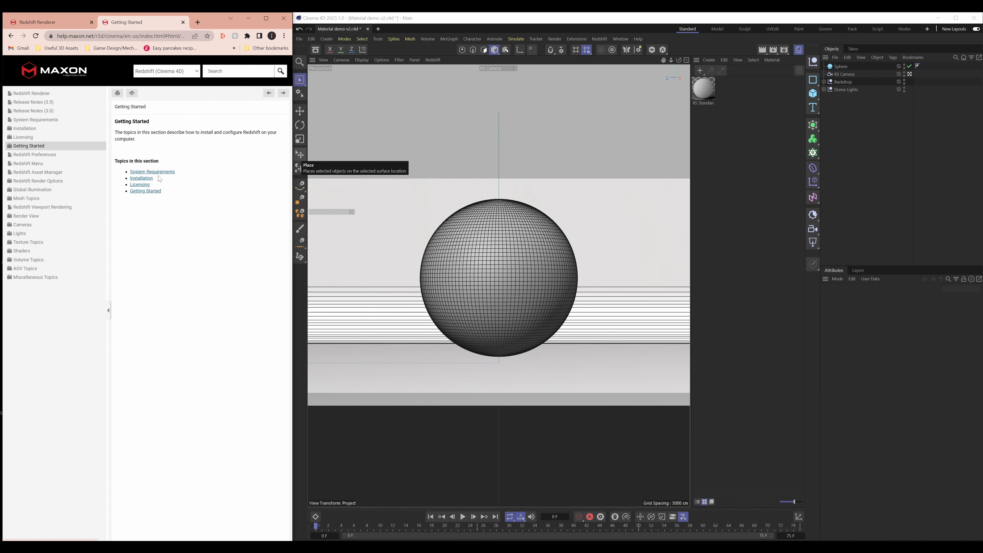
click(155, 191)
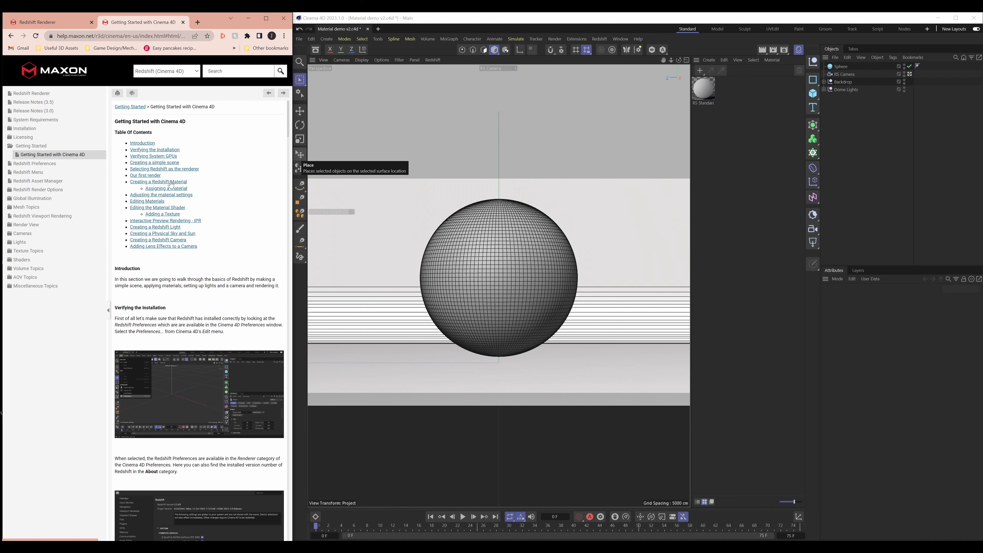
Read through the guide's sections on creating a Redshift material, assigning it and adjusting its settings.
click(139, 182)
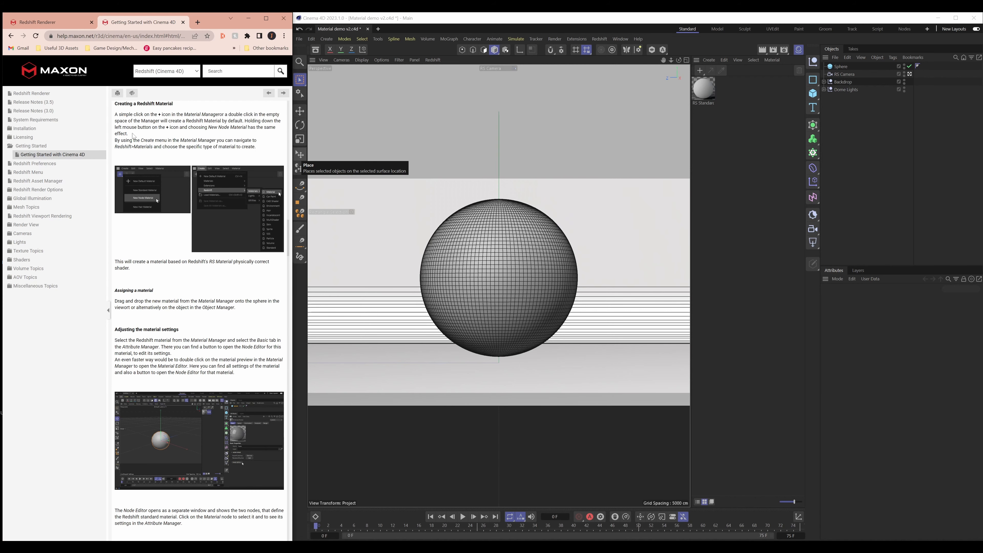
scroll(113, 137, down, 5)
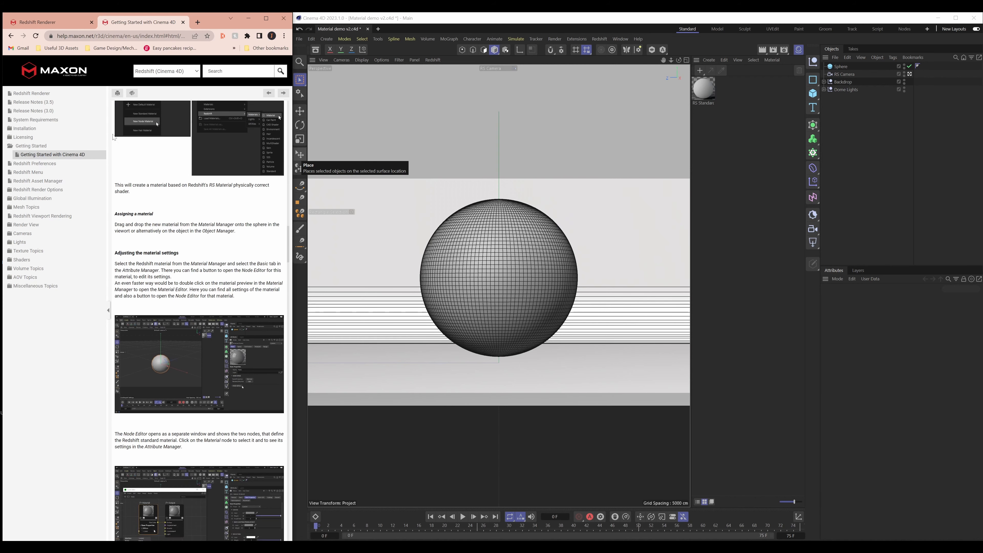
scroll(113, 136, down, 2)
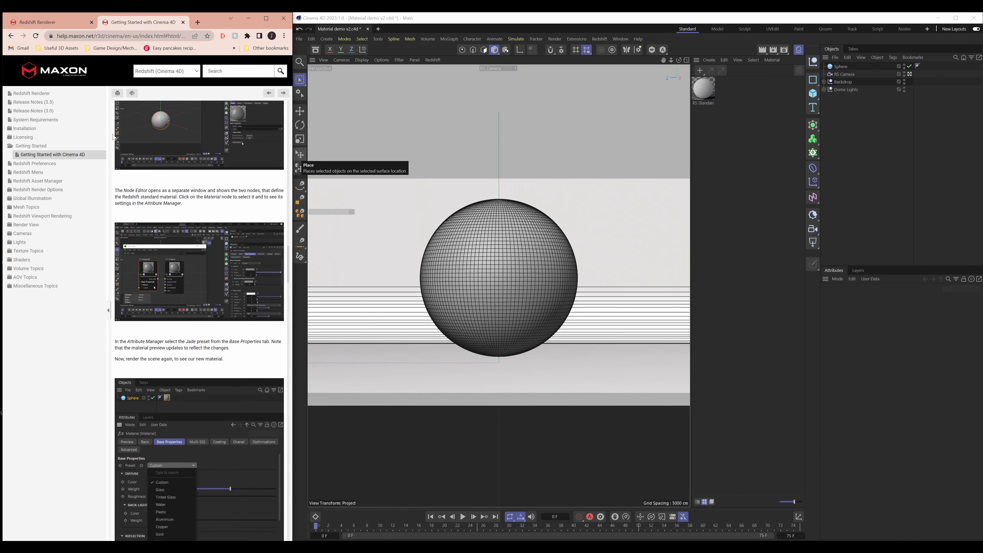
scroll(180, 143, down, 5)
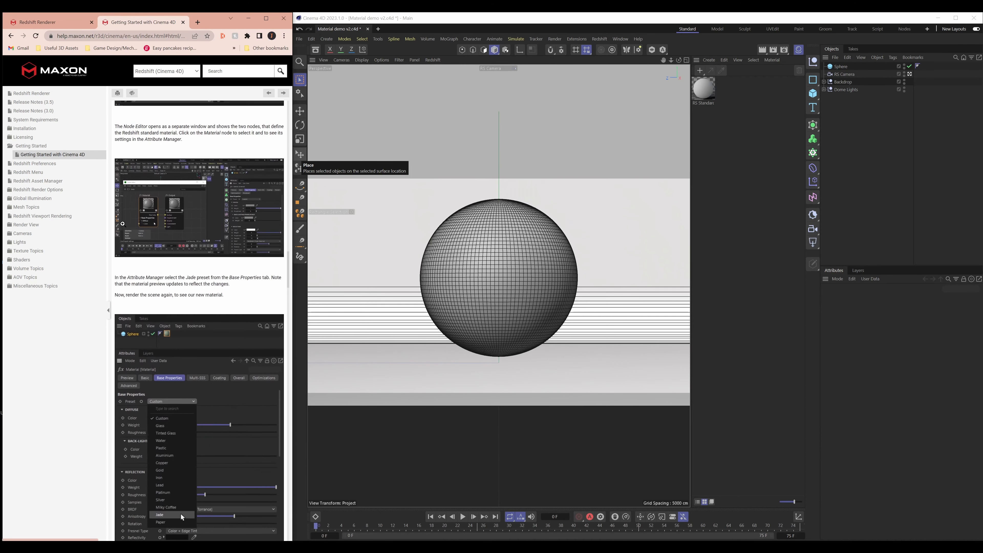
scroll(171, 205, down, 5)
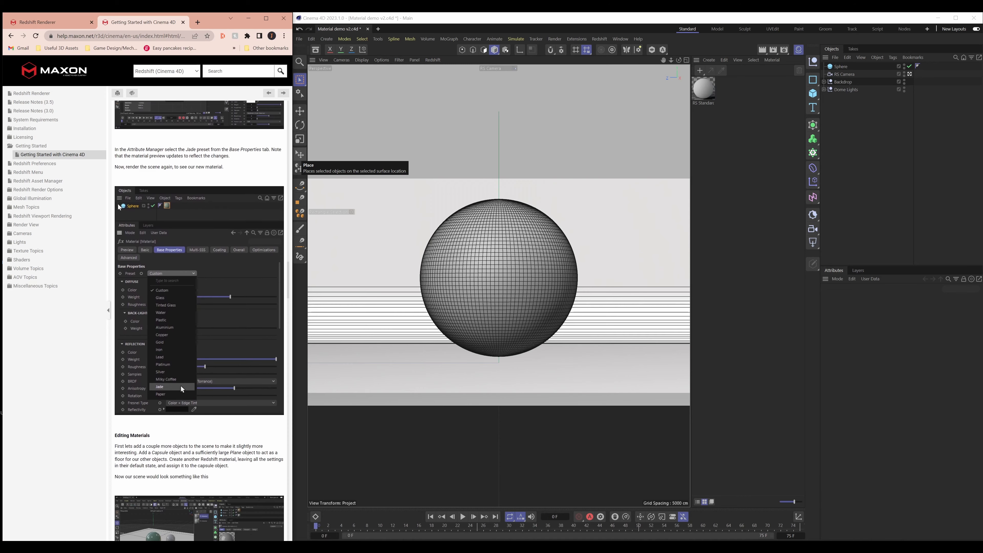
scroll(181, 320, down, 12)
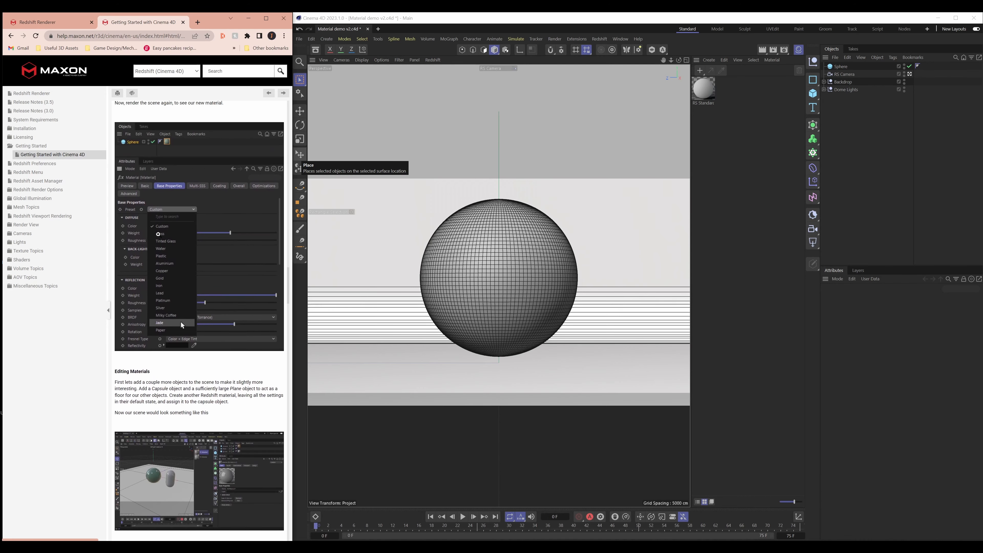
scroll(181, 320, up, 15)
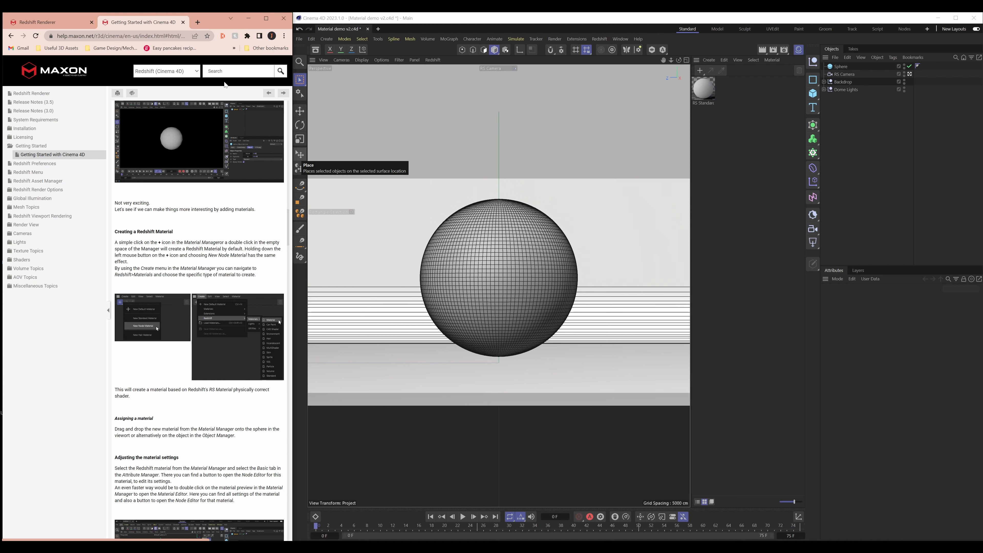
Search the Redshift documentation for "material" and open the Standard Material page.
click(226, 72)
text(mate)
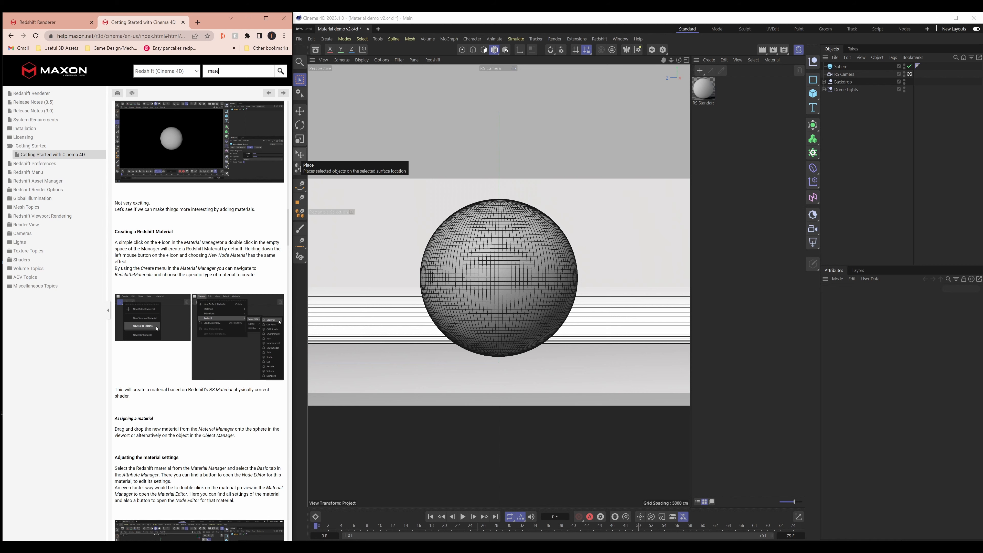
text(rial)
key(Return)
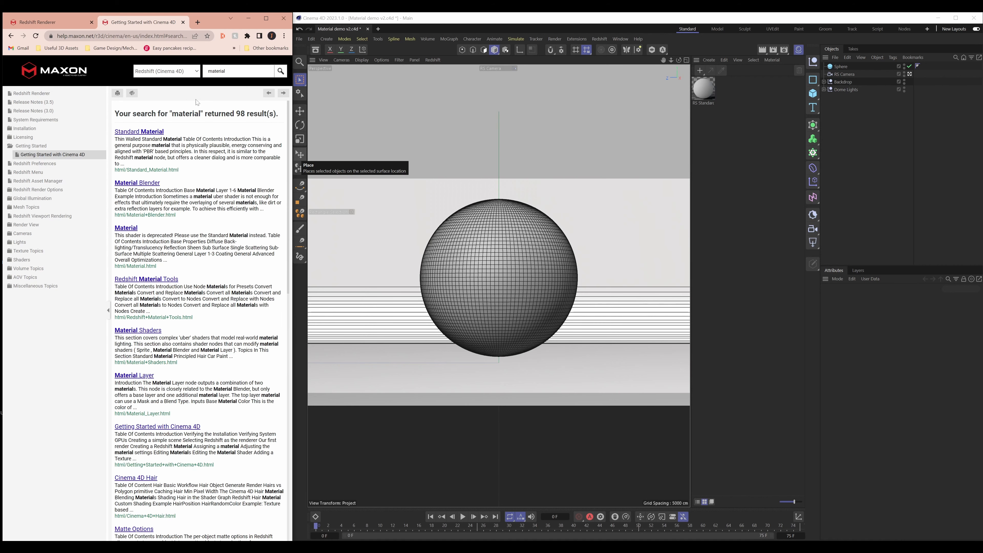
click(139, 132)
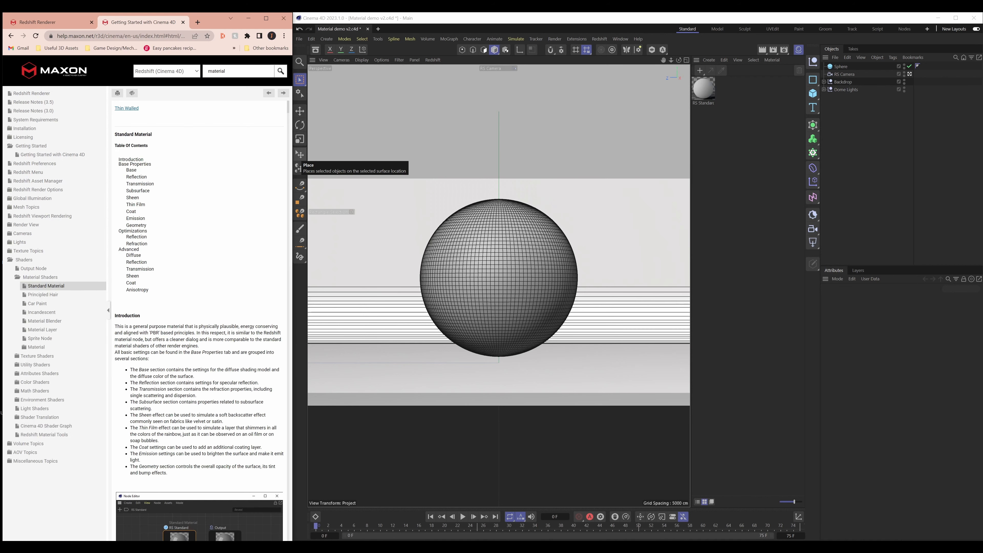
Go to the Material Shaders overview, highlight the Legacy Shaders heading and open the legacy Material page.
click(41, 278)
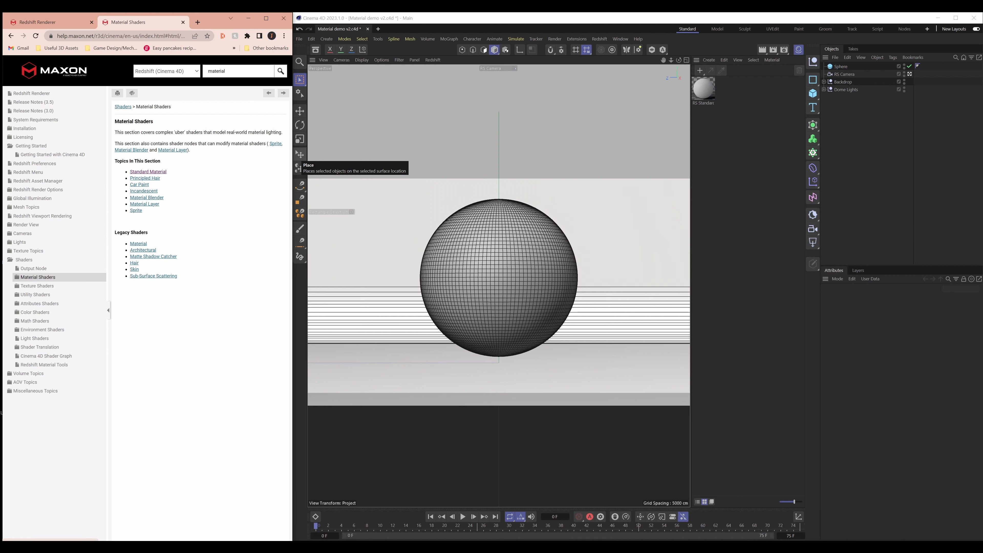
drag(115, 233, 149, 233)
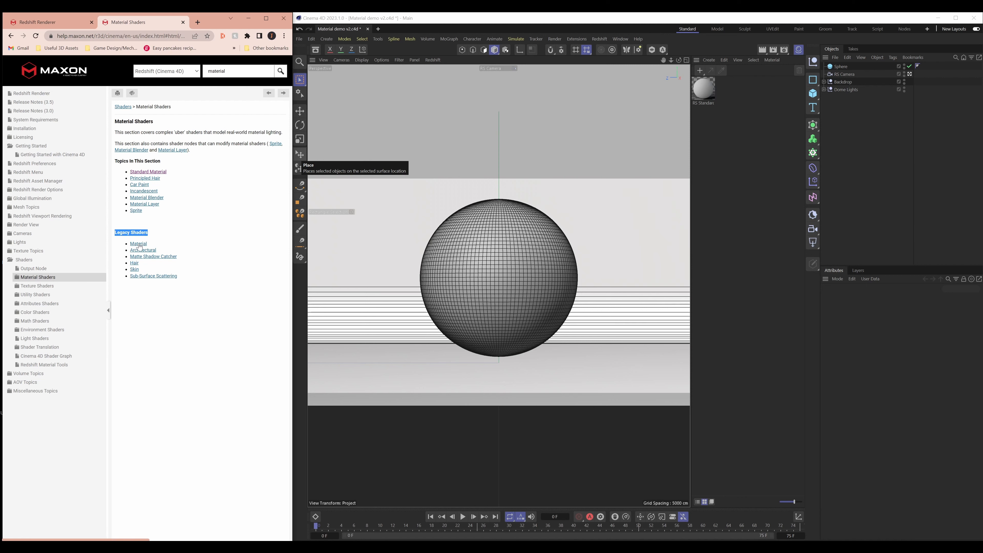
click(139, 244)
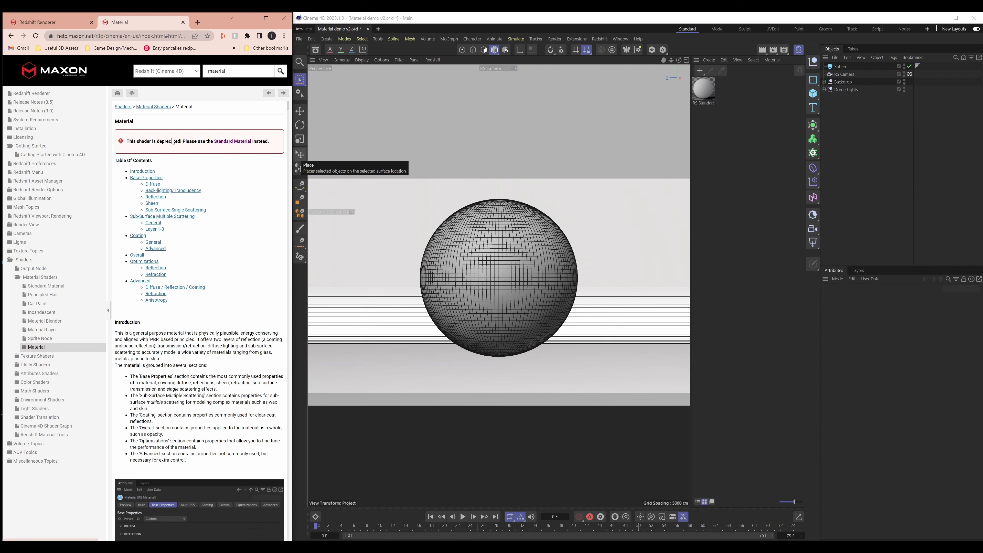
Examine the legacy Material page's base properties and preset examples, and return to its deprecation notice.
scroll(167, 296, down, 8)
scroll(179, 279, down, 10)
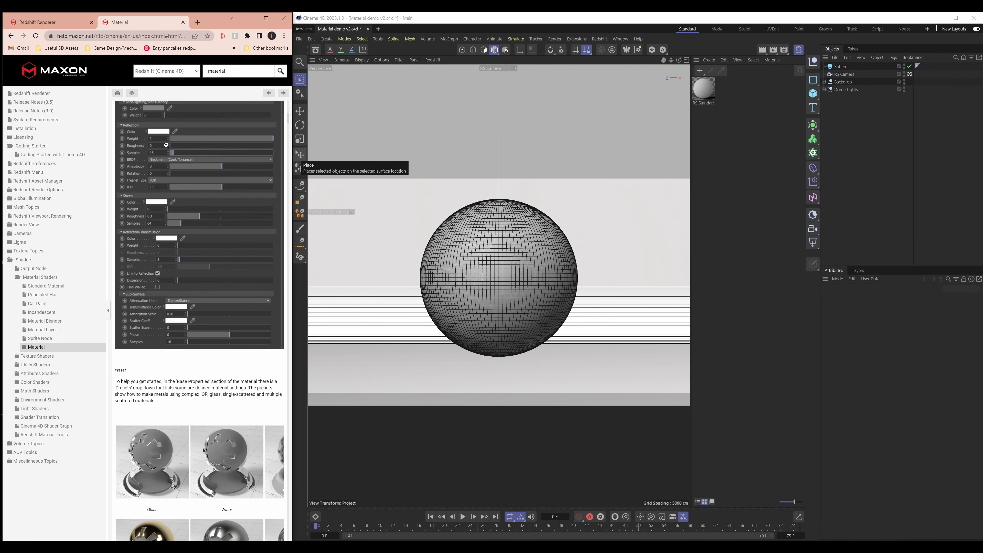
scroll(181, 316, up, 10)
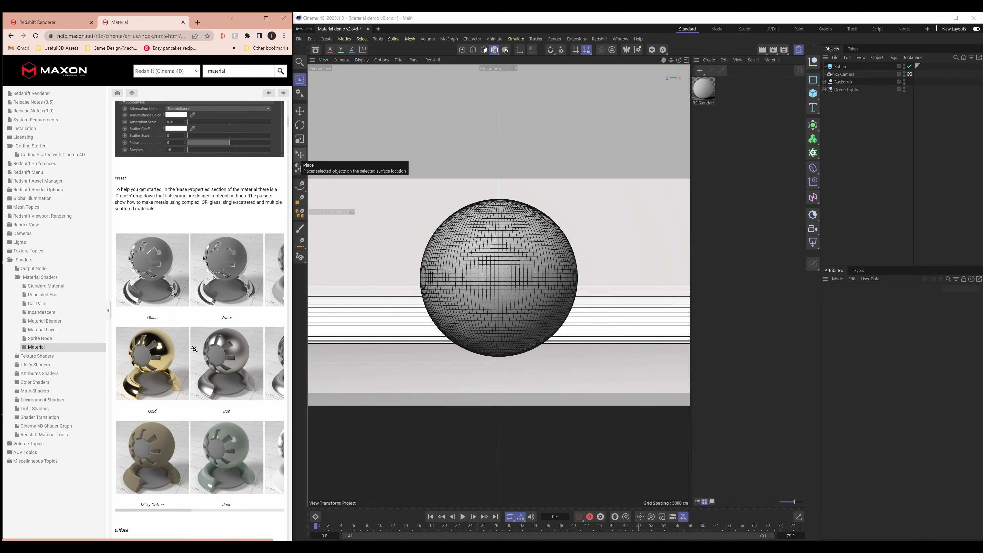
scroll(174, 360, up, 3)
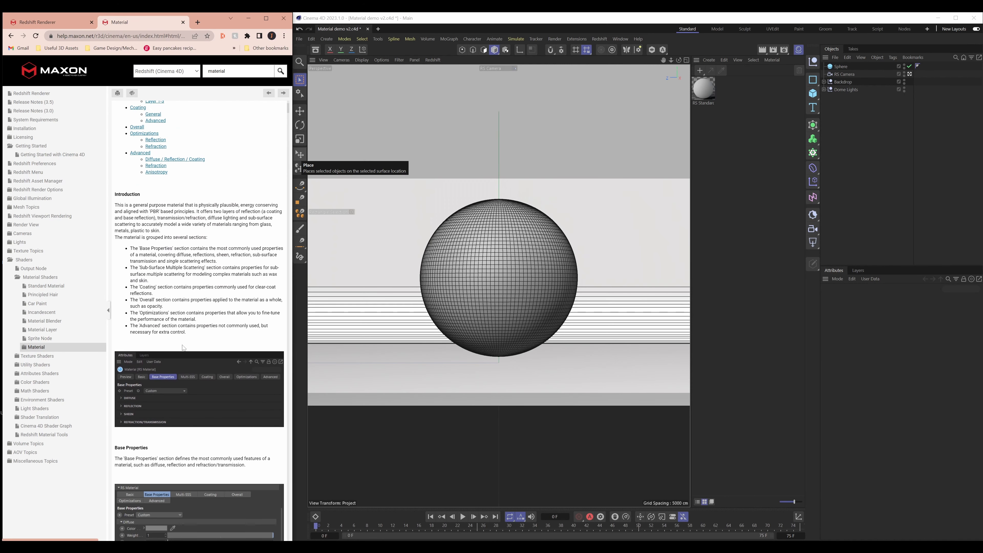
scroll(183, 348, up, 3)
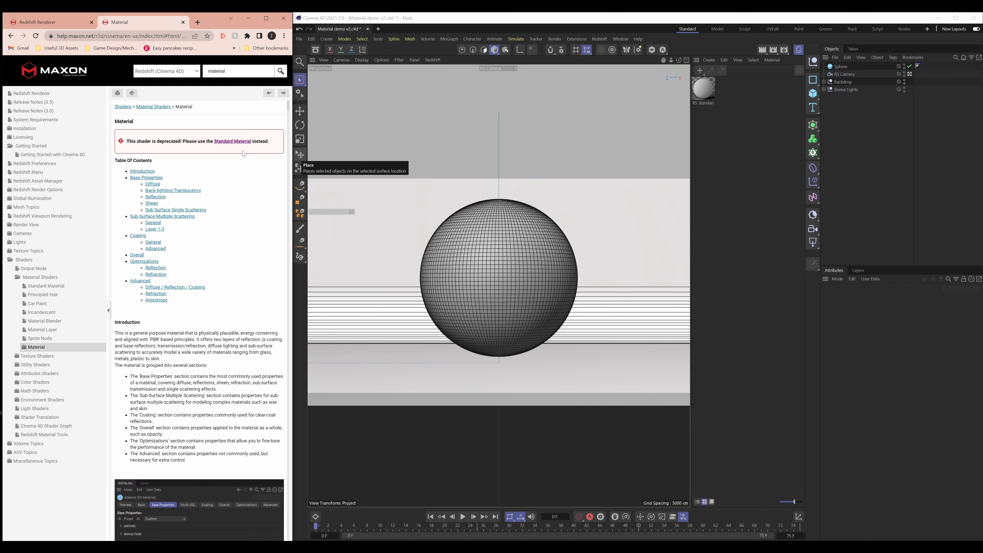
Open the Standard Material page from the deprecation notice and examine its Base Properties, Color and Weight sections.
click(232, 141)
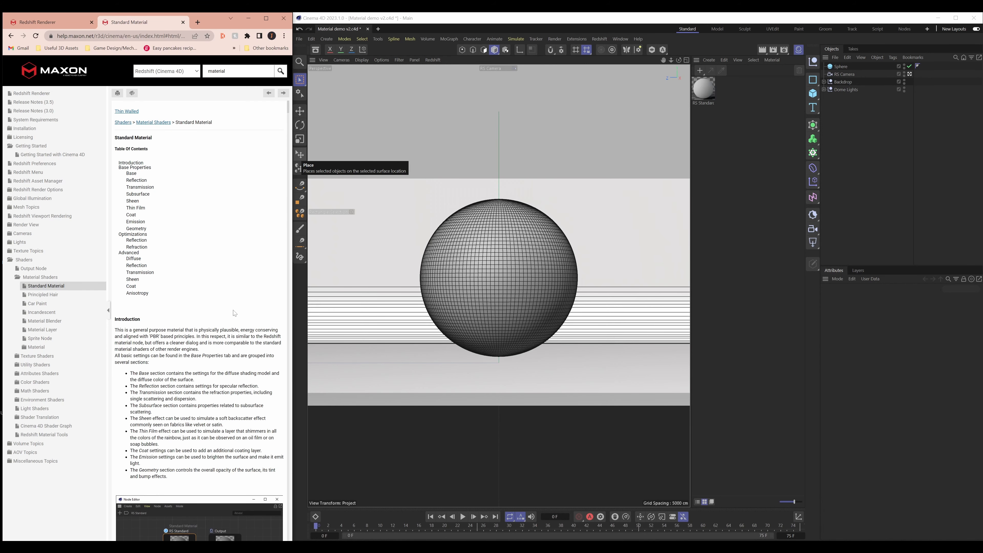
scroll(234, 312, down, 2)
scroll(174, 287, up, 2)
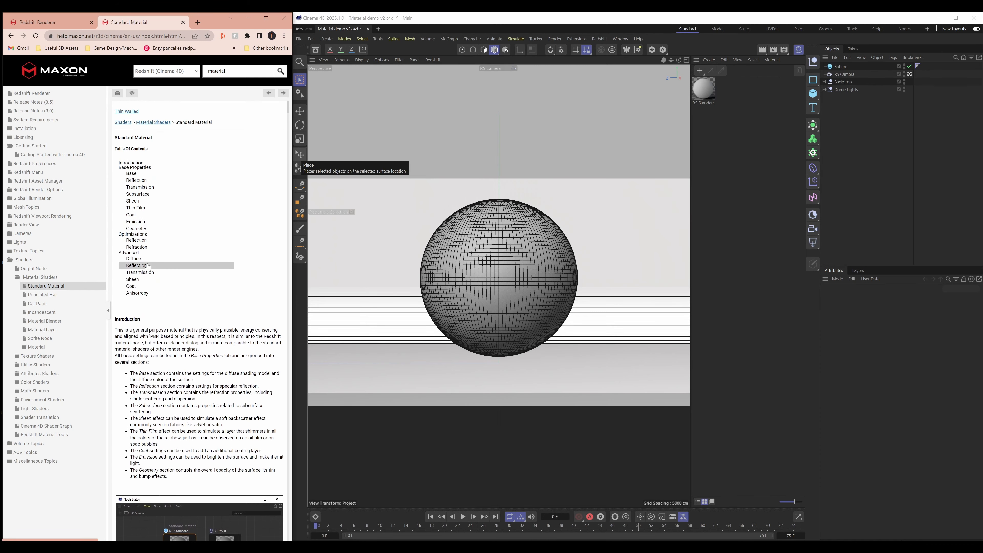
scroll(170, 348, down, 6)
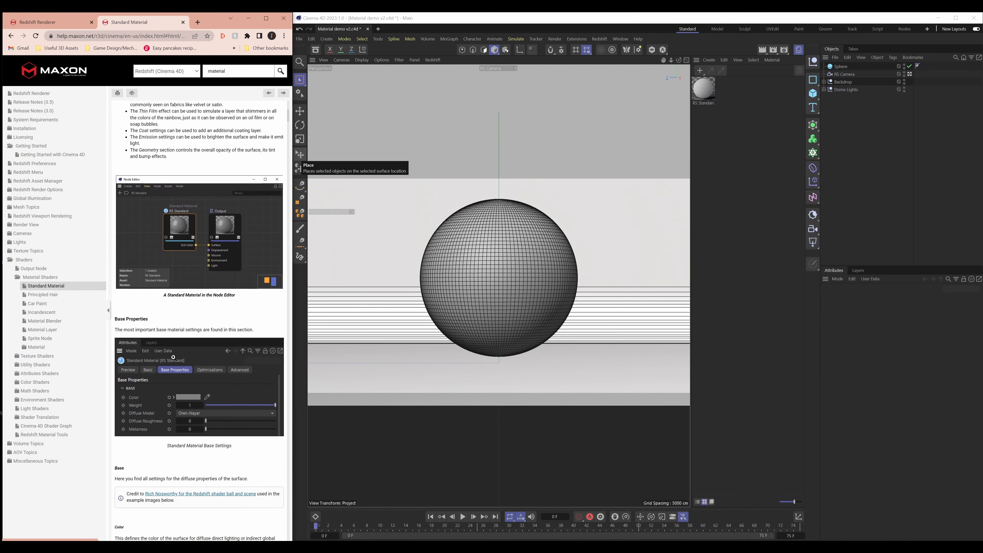
scroll(173, 357, down, 3)
scroll(171, 296, down, 2)
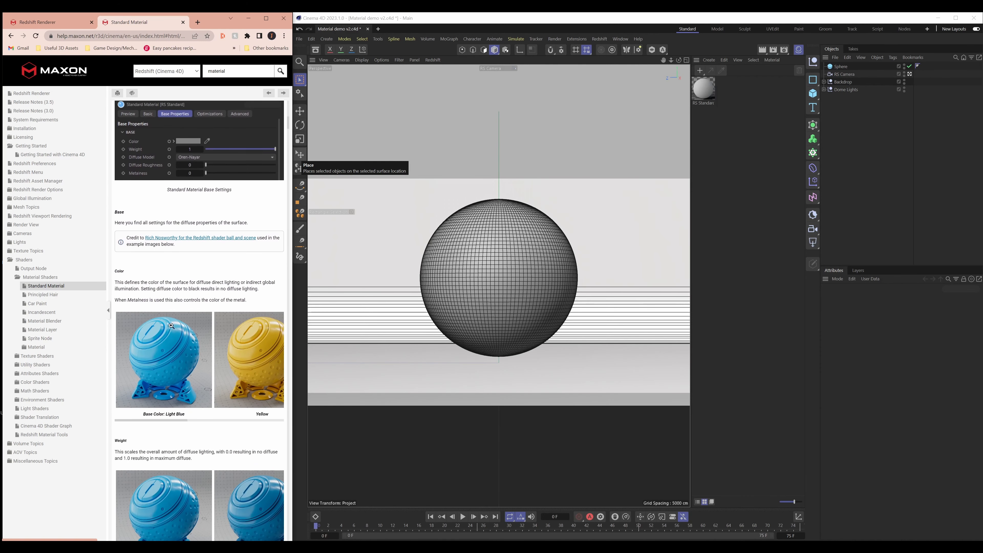
scroll(171, 296, down, 2)
scroll(181, 189, down, 1)
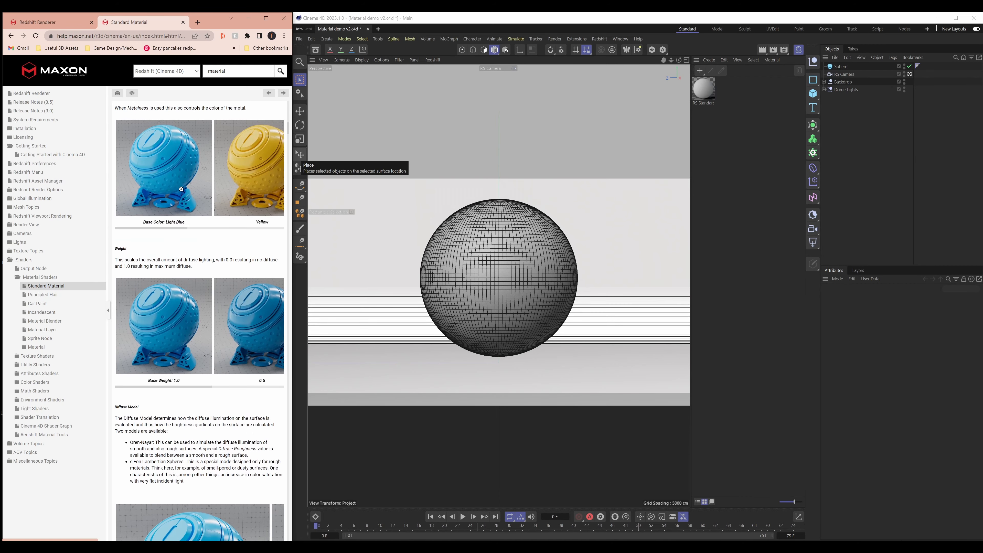
Return to the start of the Standard Material page and review its table of contents and introduction.
scroll(196, 434, up, 2)
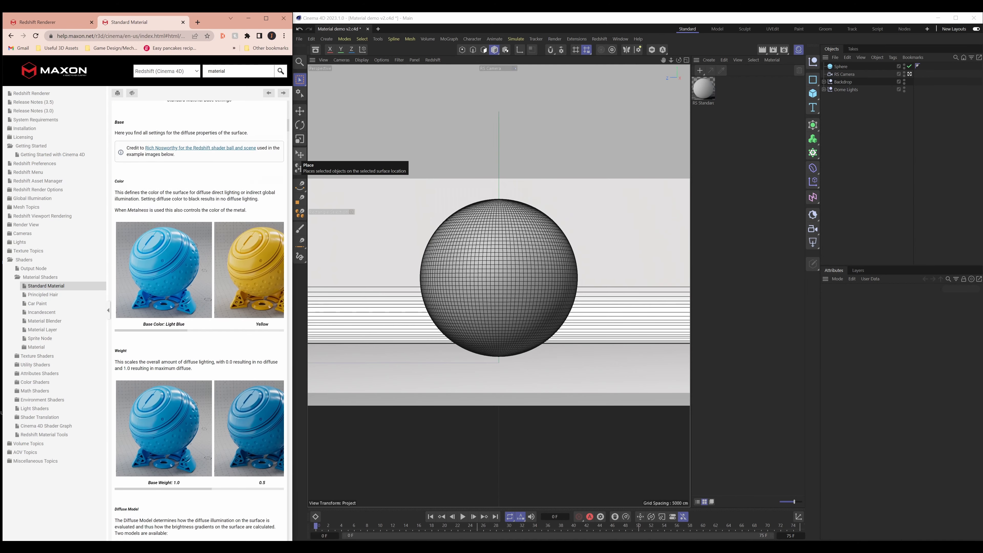
scroll(199, 322, up, 9)
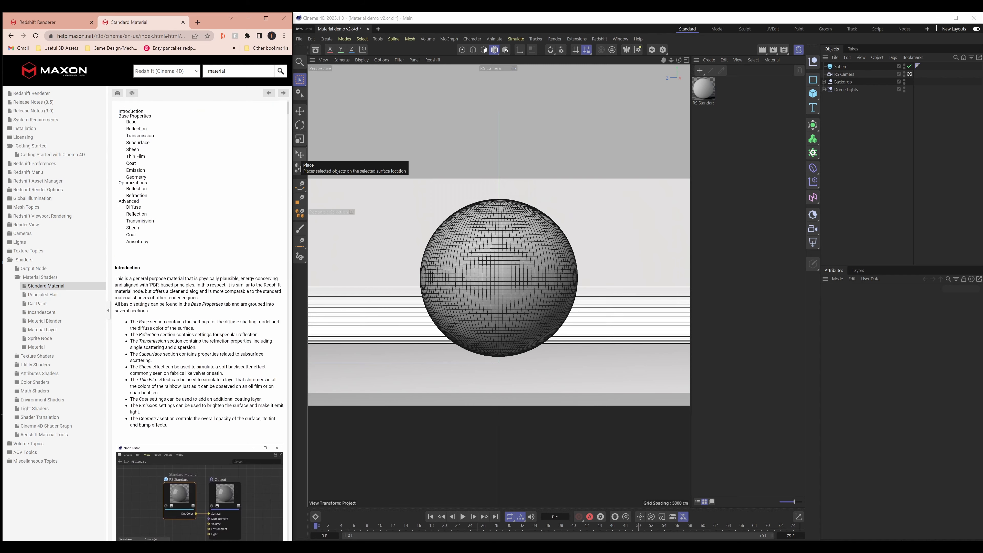
scroll(191, 451, up, 1)
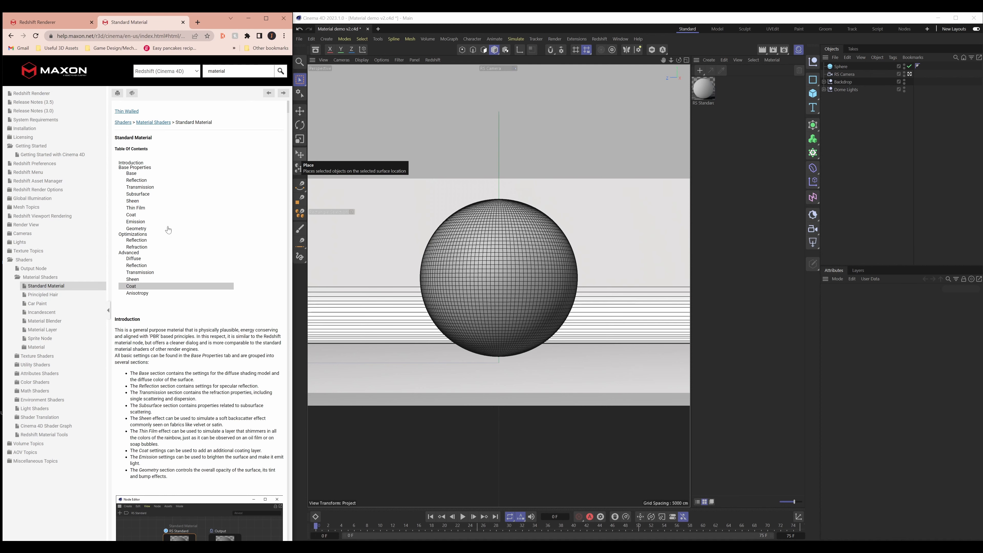
scroll(182, 367, down, 2)
scroll(193, 370, up, 2)
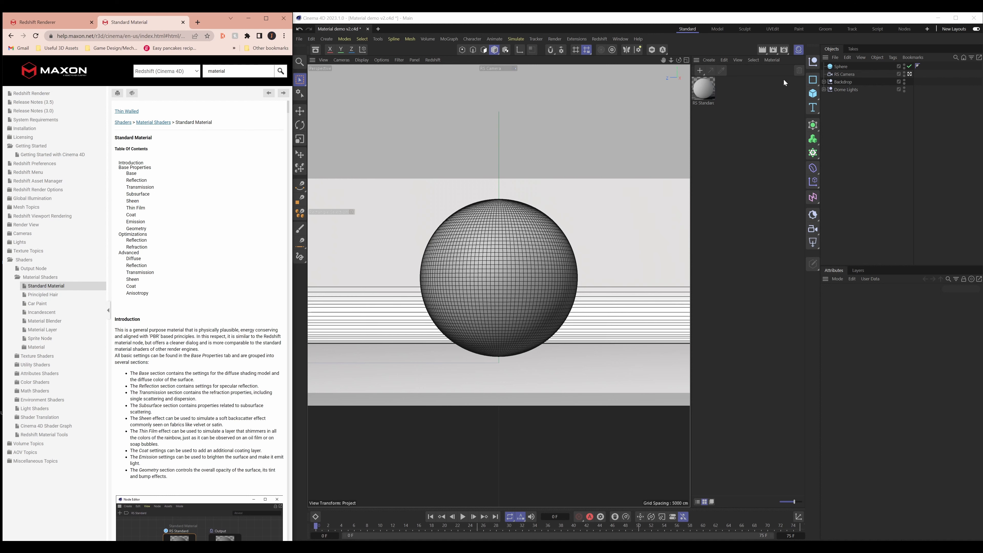
Switch to Cinema 4D, check in the render settings that Redshift is the renderer, and close the settings.
click(785, 49)
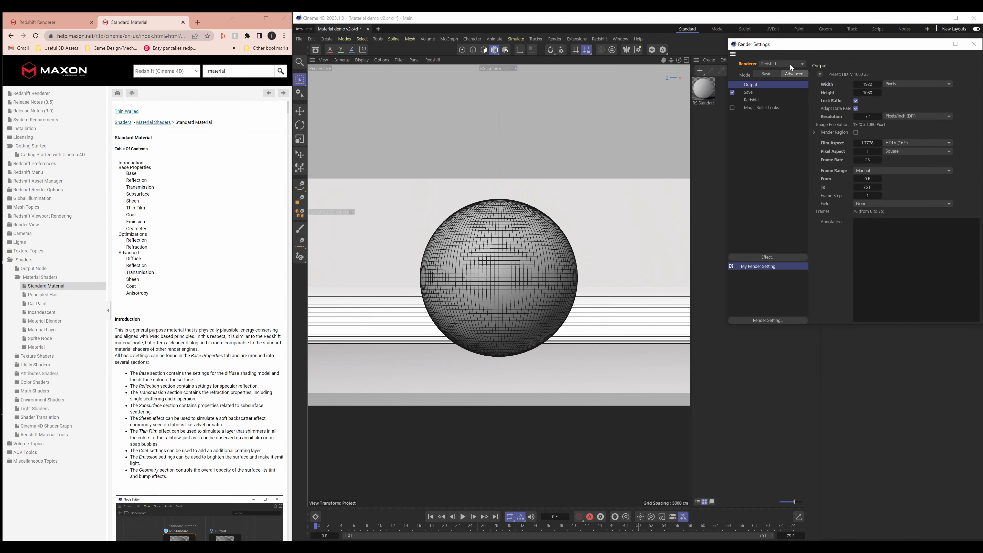
click(797, 64)
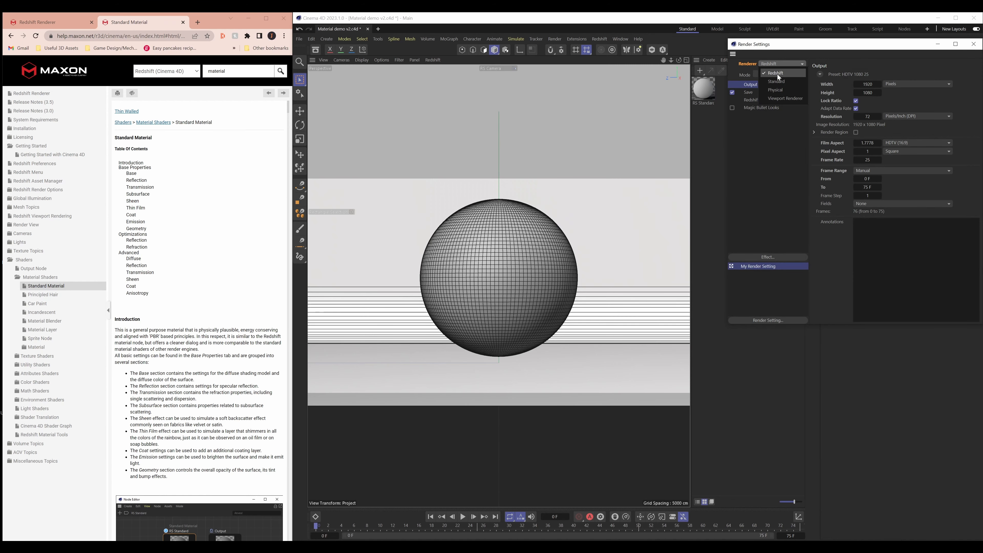
click(974, 44)
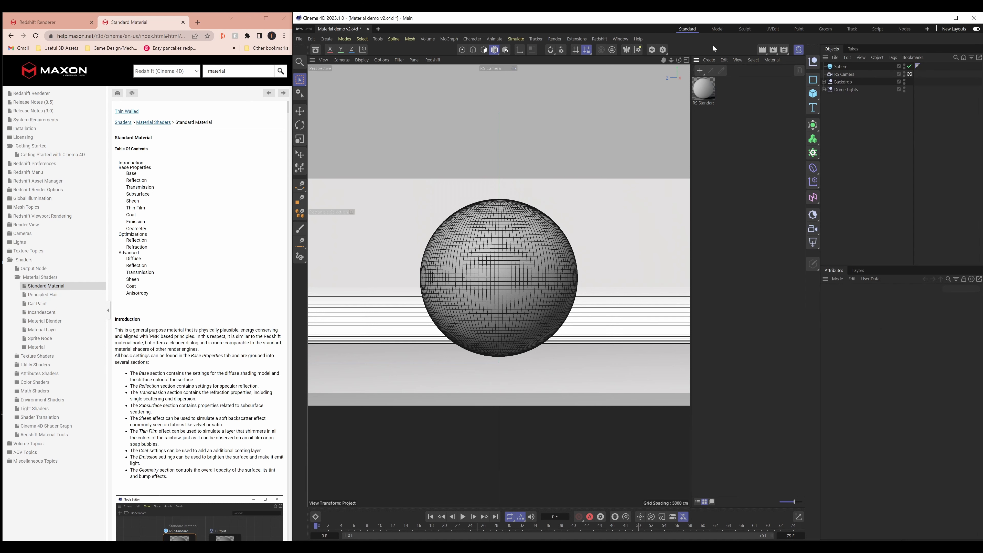
click(599, 38)
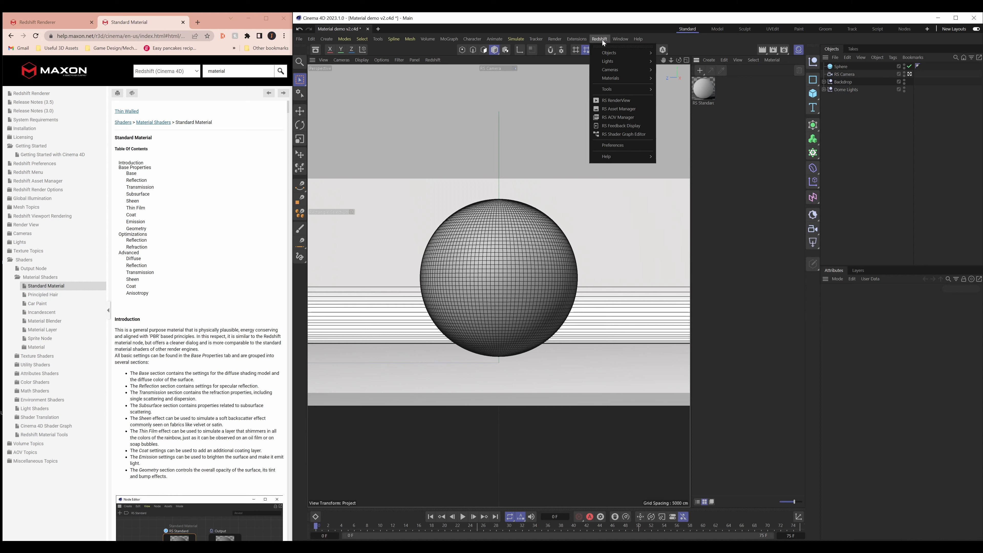
click(602, 39)
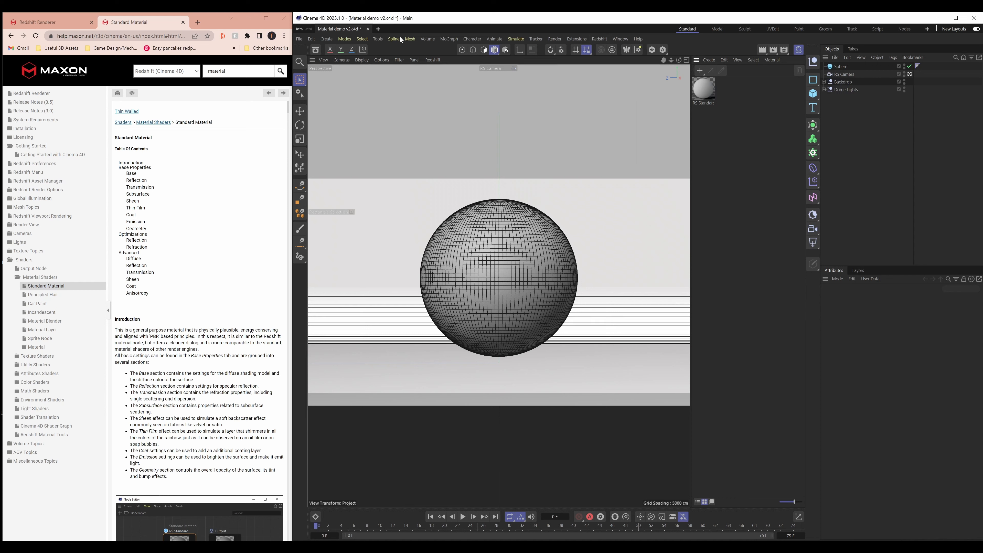
Check that Redshift Main Menu is enabled in the Redshift renderer preferences, close the preferences, and look at the Redshift menu.
click(312, 39)
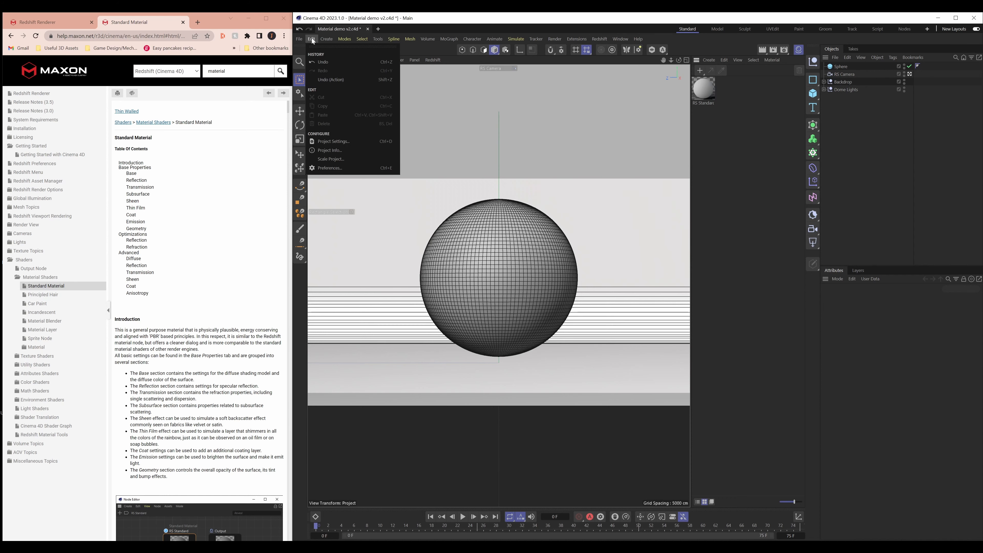
click(328, 168)
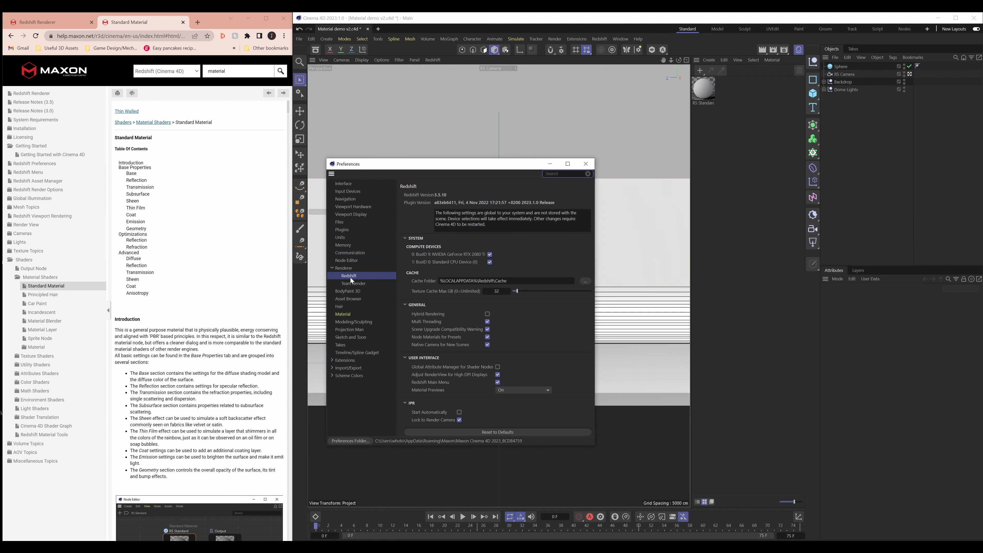
click(434, 383)
click(497, 382)
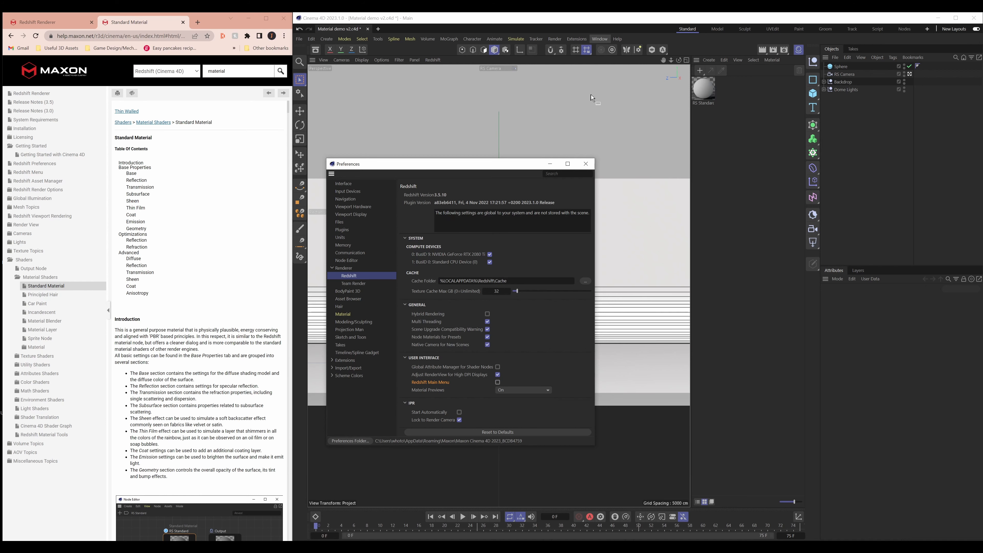
click(497, 382)
click(585, 164)
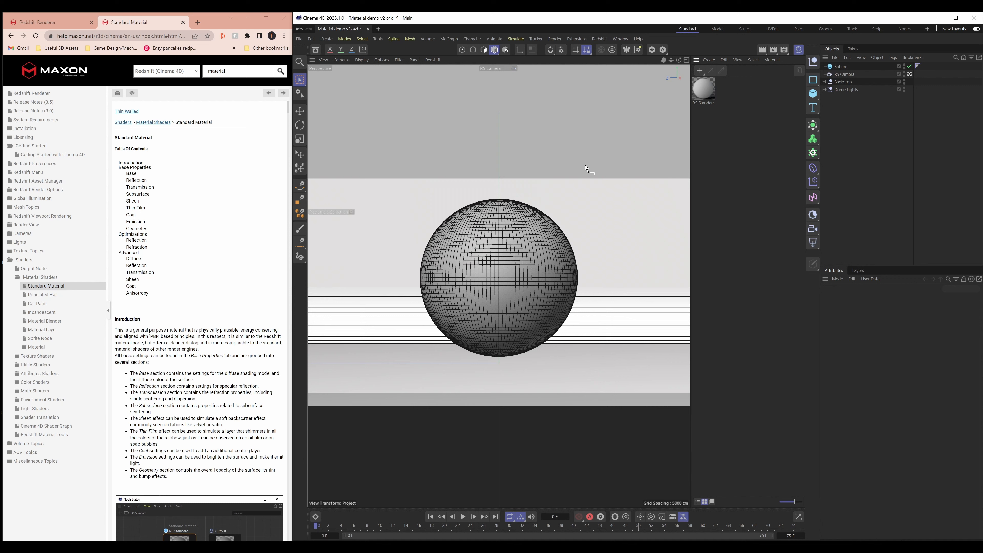
click(600, 38)
click(600, 39)
Expand the Backdrop group and select the Extrude object inside it to view its properties.
drag(865, 133, 889, 165)
click(823, 81)
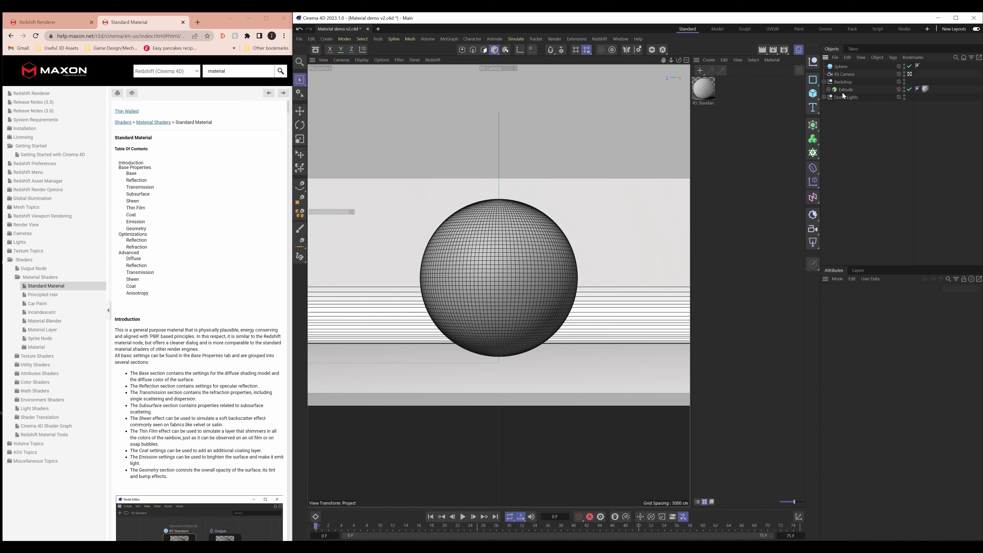
click(626, 240)
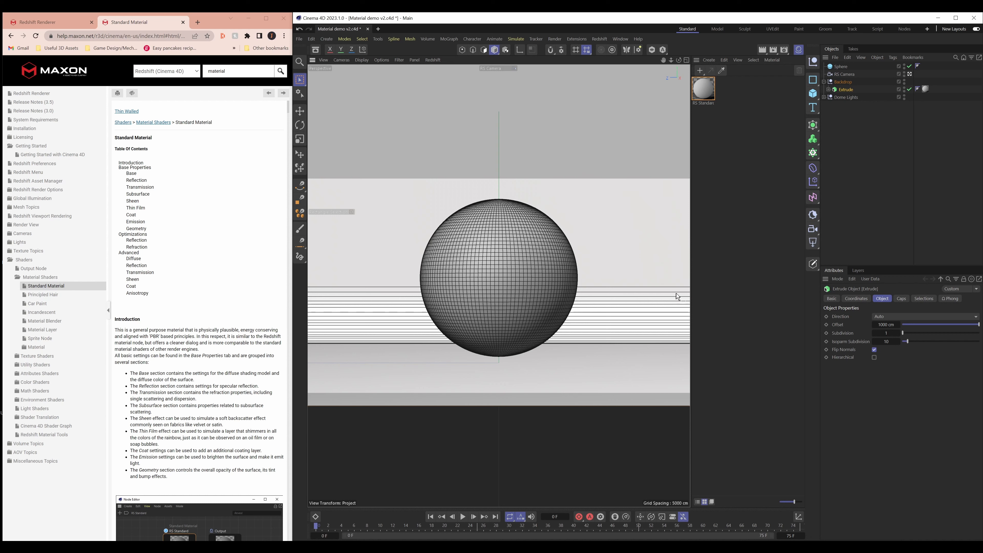
Expand the Dome Lights group, select the RS Dome Light, and inspect the file path of its texture.
click(845, 97)
click(824, 97)
click(852, 105)
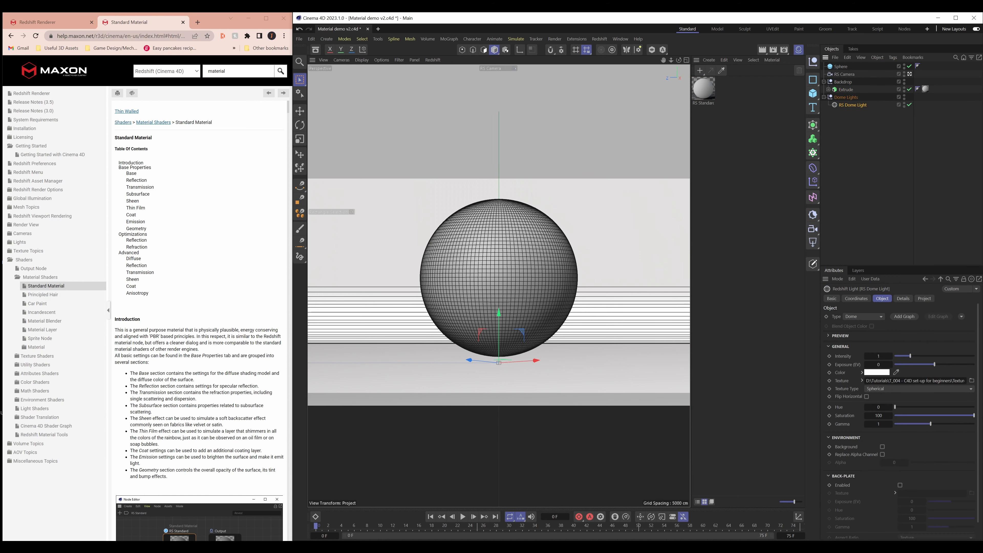
click(915, 380)
drag(942, 381, 963, 381)
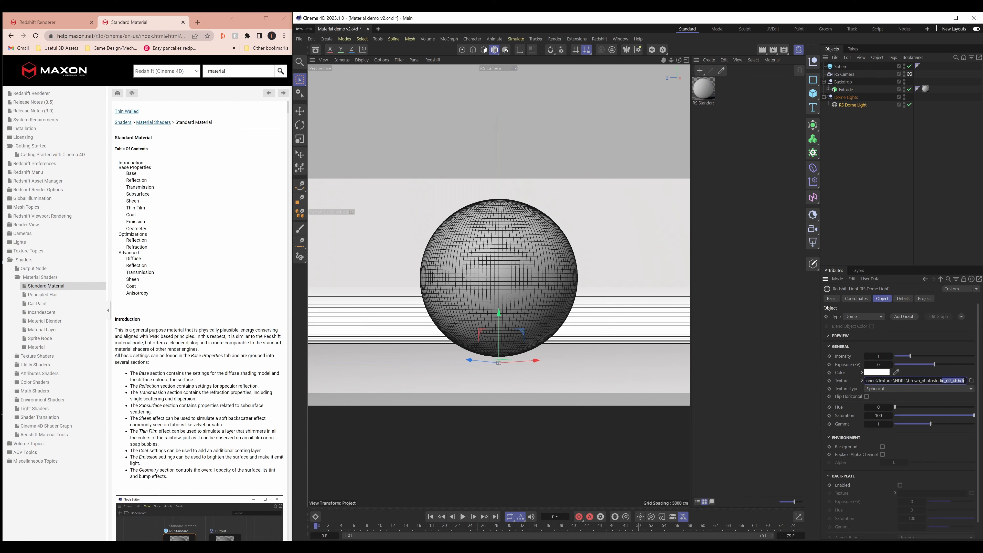
click(963, 380)
Review the sphere's object properties and the RS Dome Light's settings, leaving nothing selected.
click(520, 251)
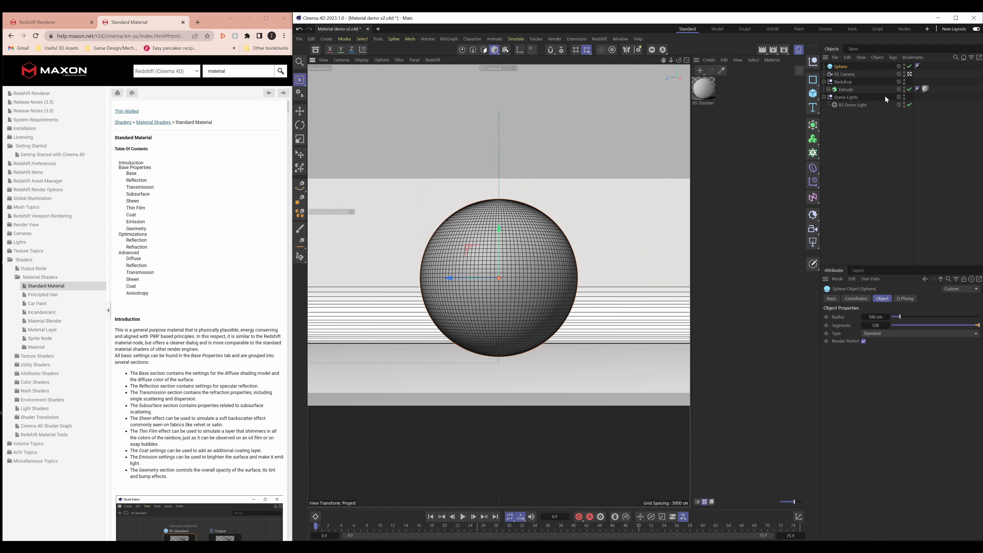
click(862, 106)
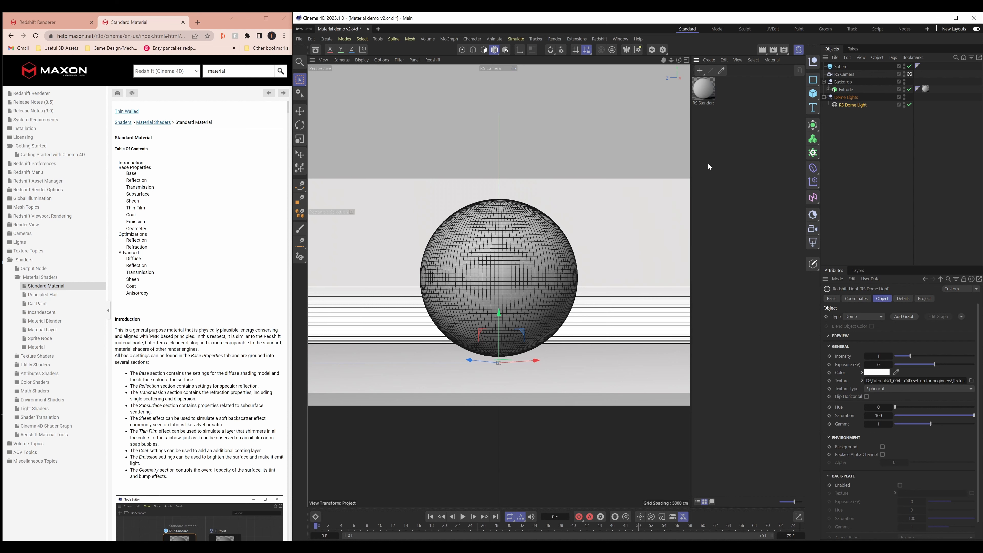
click(585, 248)
click(853, 166)
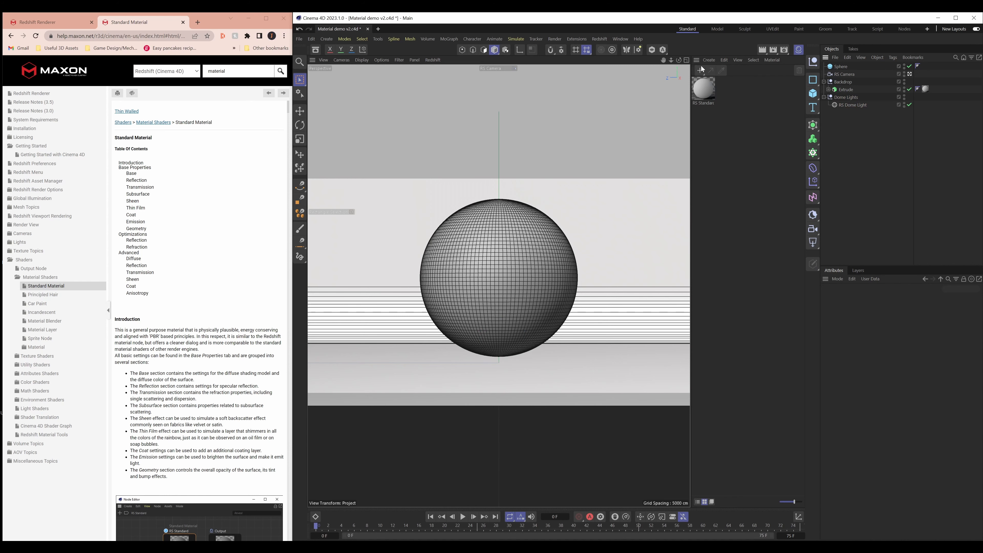
Create a new Redshift Standard material in the Material Manager.
click(798, 50)
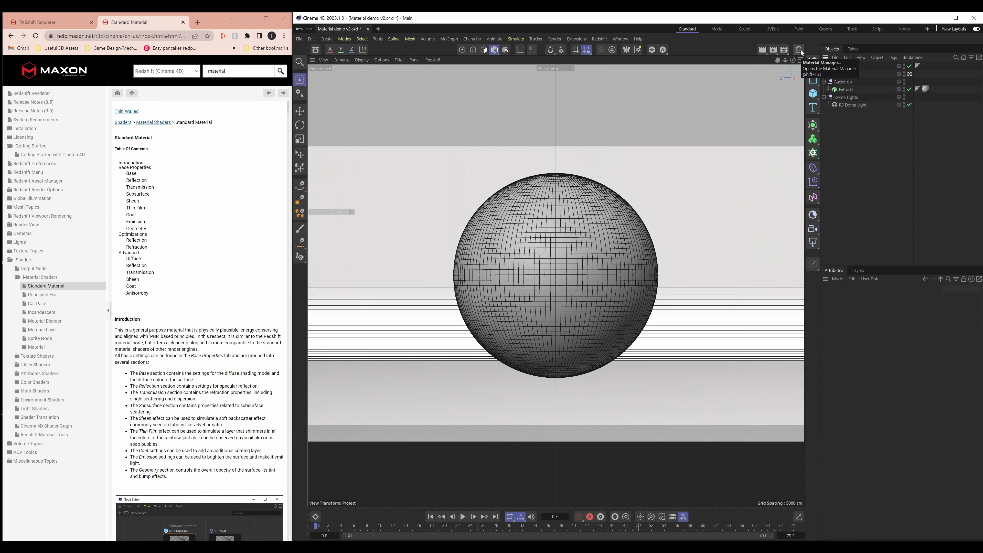
click(799, 49)
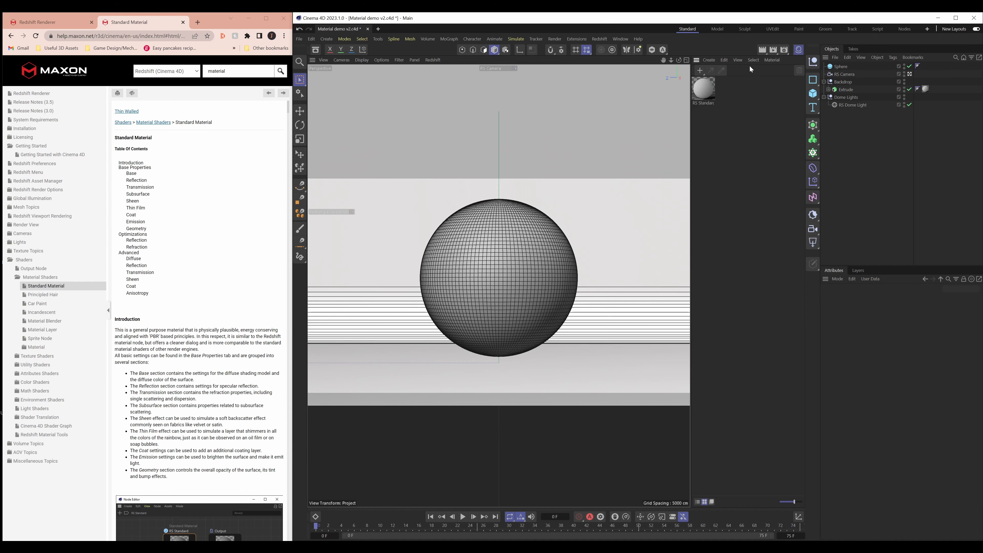
click(711, 62)
mouse_move(727, 100)
mouse_move(798, 101)
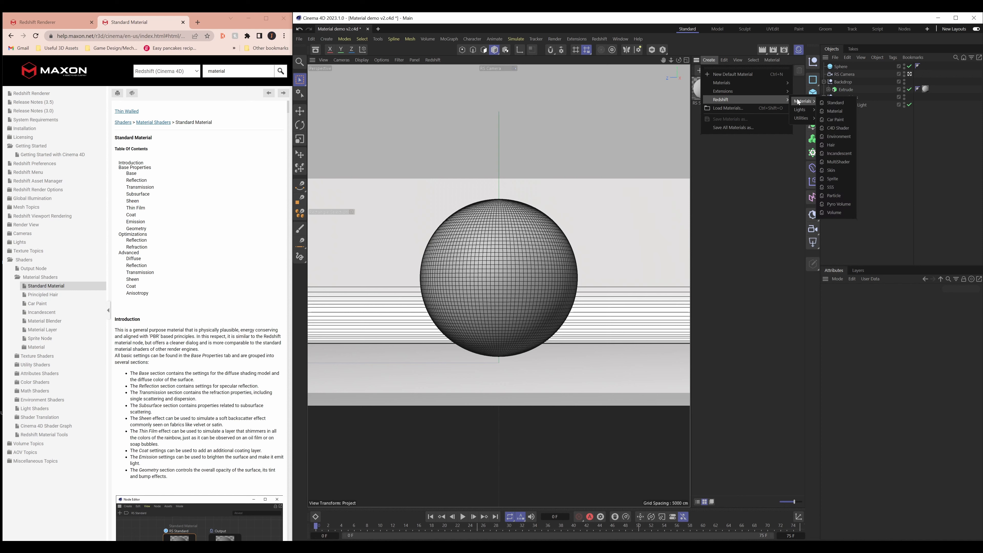
click(839, 103)
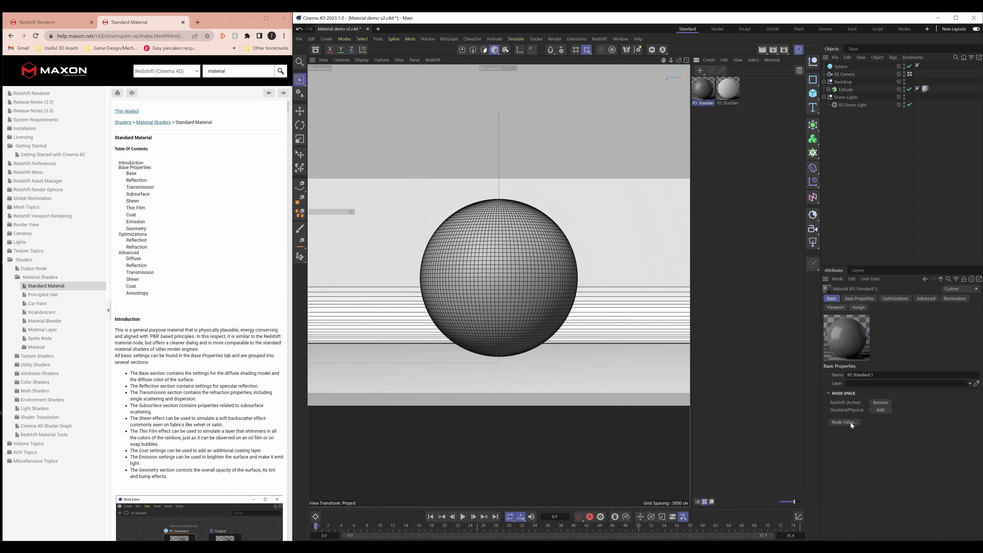
Open the new Redshift Standard material in the Node Editor, and move and narrow its window to uncover the sphere.
click(708, 118)
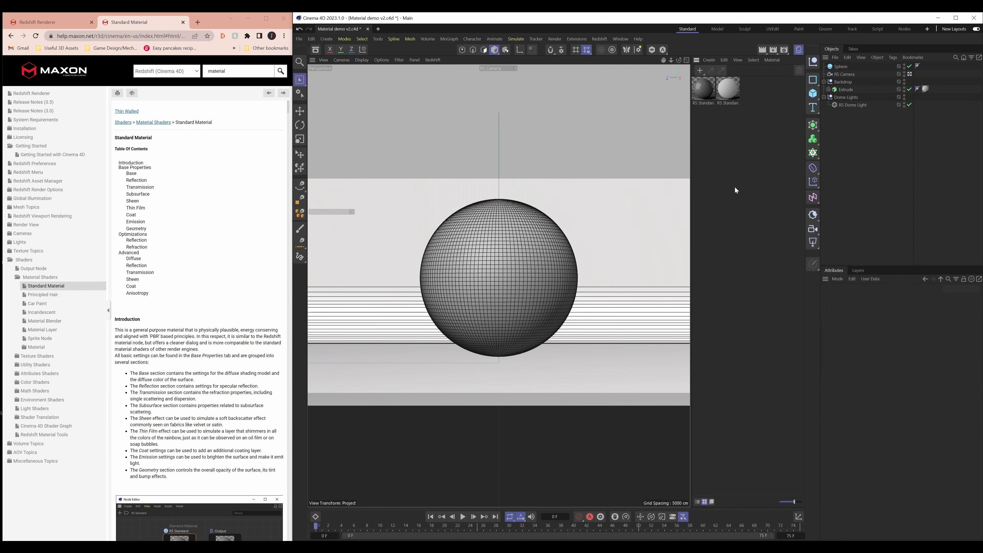
click(707, 96)
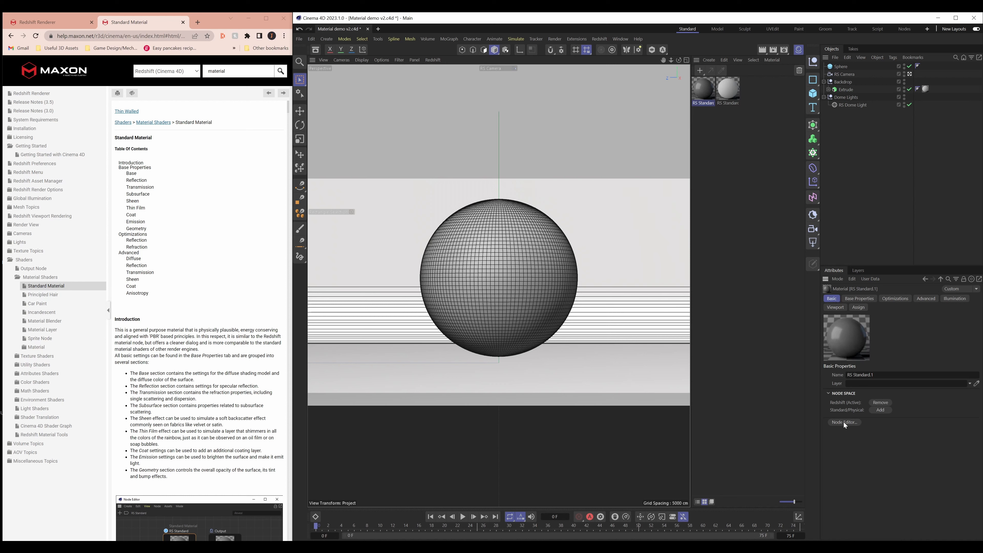
double_click(705, 92)
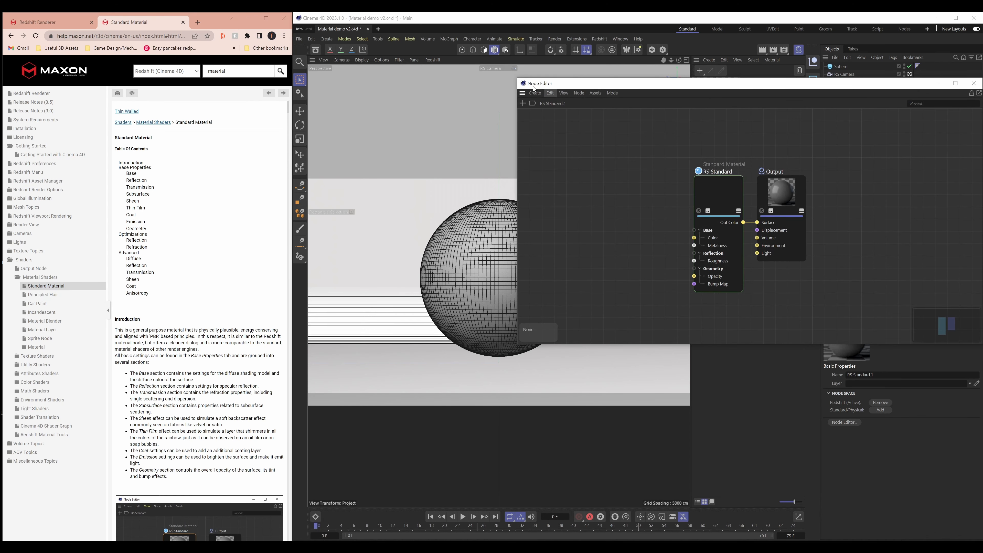
drag(538, 87, 200, 100)
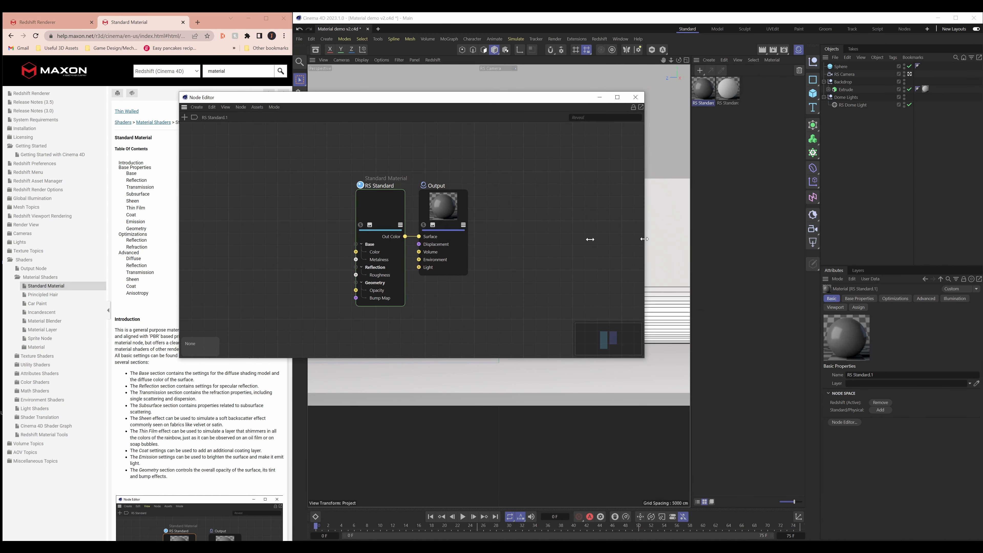
drag(644, 237, 401, 232)
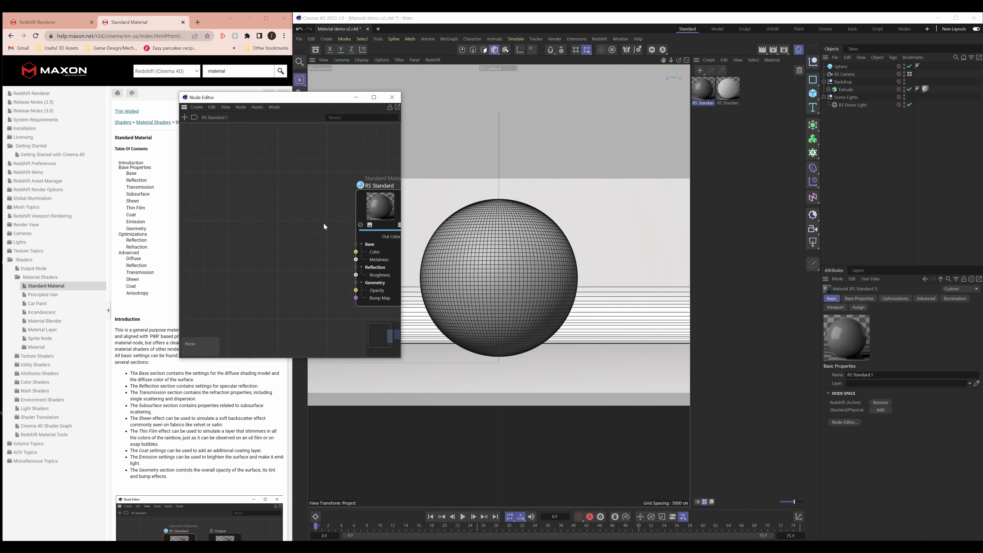
Frame the material's node graph and space the RS Standard and Output nodes farther apart.
key(h)
drag(263, 199, 234, 181)
drag(331, 210, 338, 192)
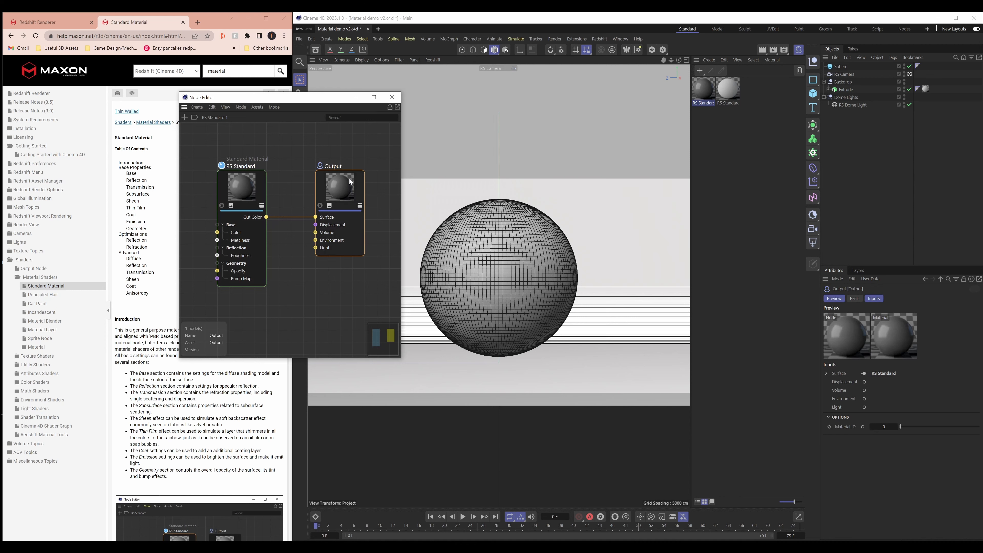
click(288, 144)
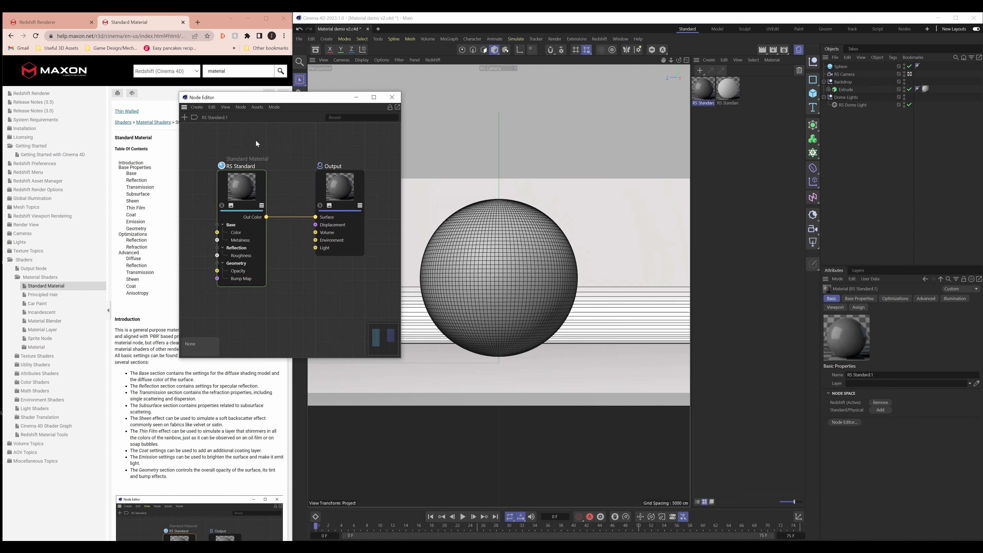
middle_drag(257, 143, 211, 145)
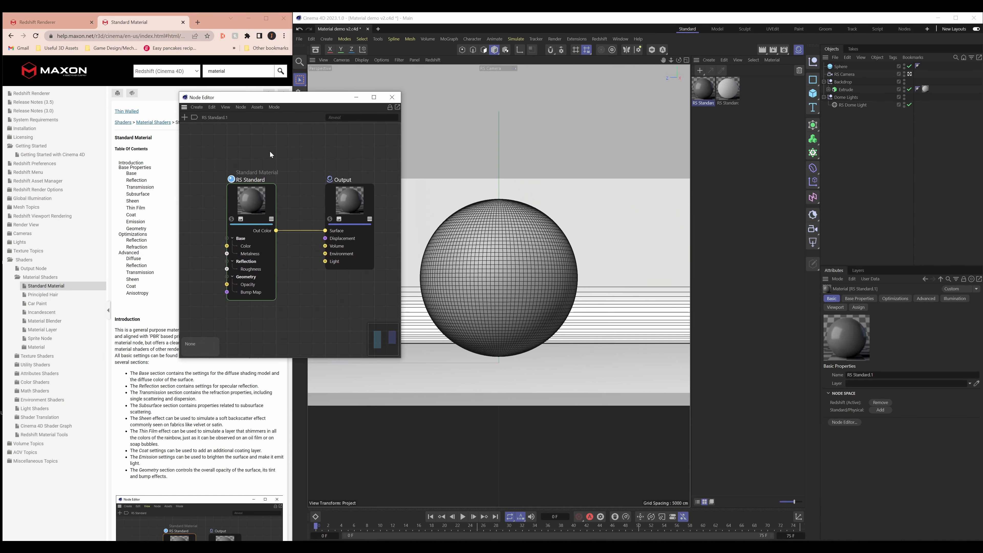
mouse_move(297, 163)
alt+right_down()
mouse_move(314, 158)
mouse_move(233, 203)
mouse_move(313, 165)
mouse_move(294, 165)
alt+right_up()
middle_drag(308, 169, 280, 150)
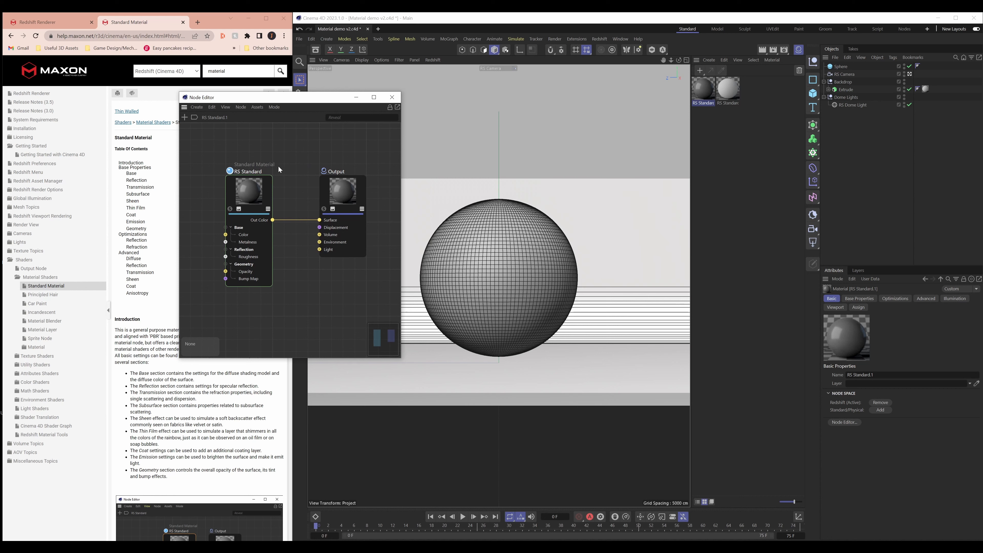
Examine the RS Standard node's base properties and its connection to the Output node's Surface input.
click(249, 188)
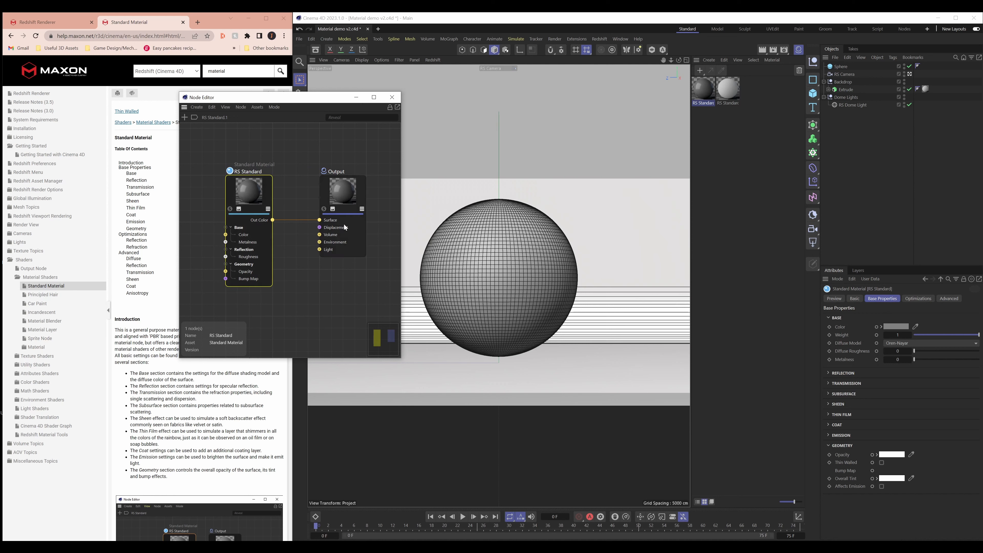
click(332, 221)
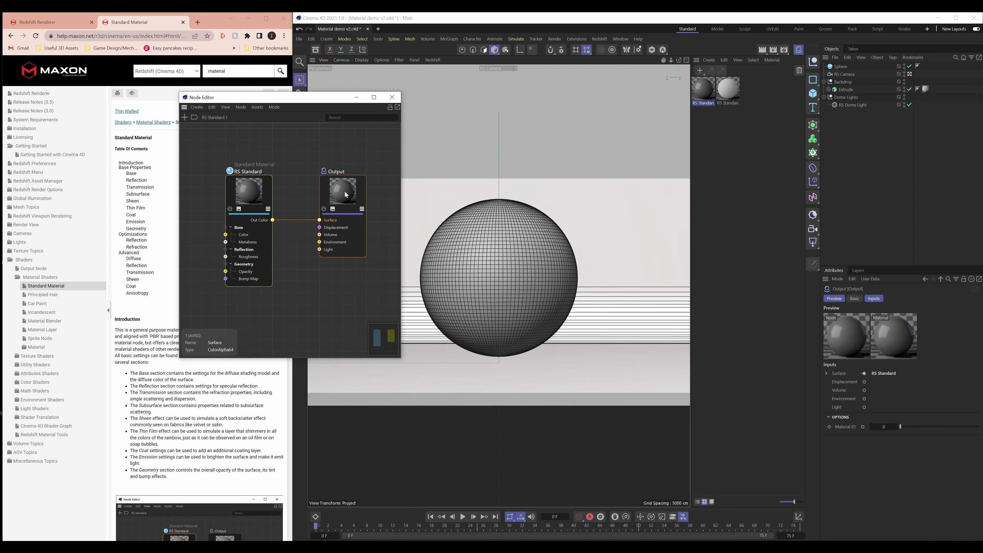
click(704, 92)
drag(704, 93, 470, 287)
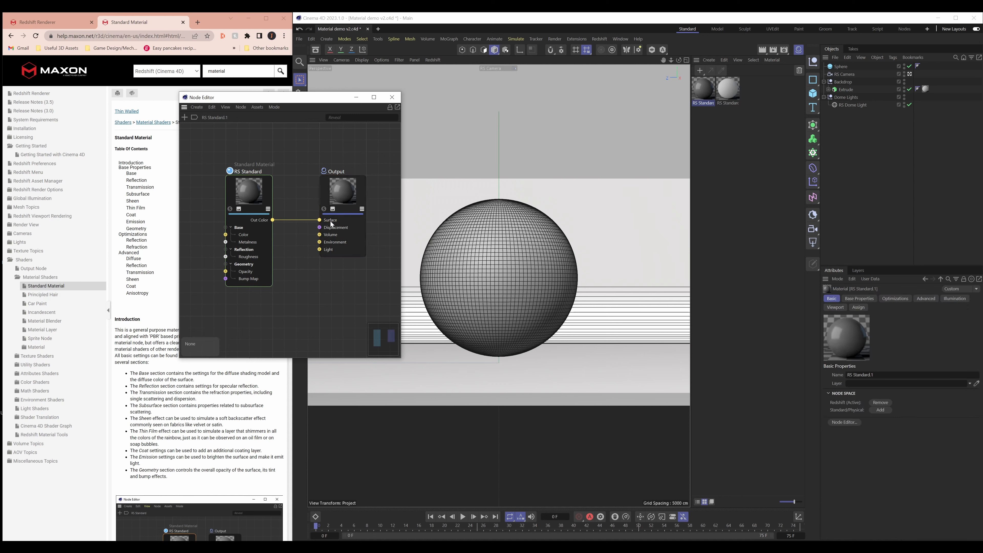
click(257, 181)
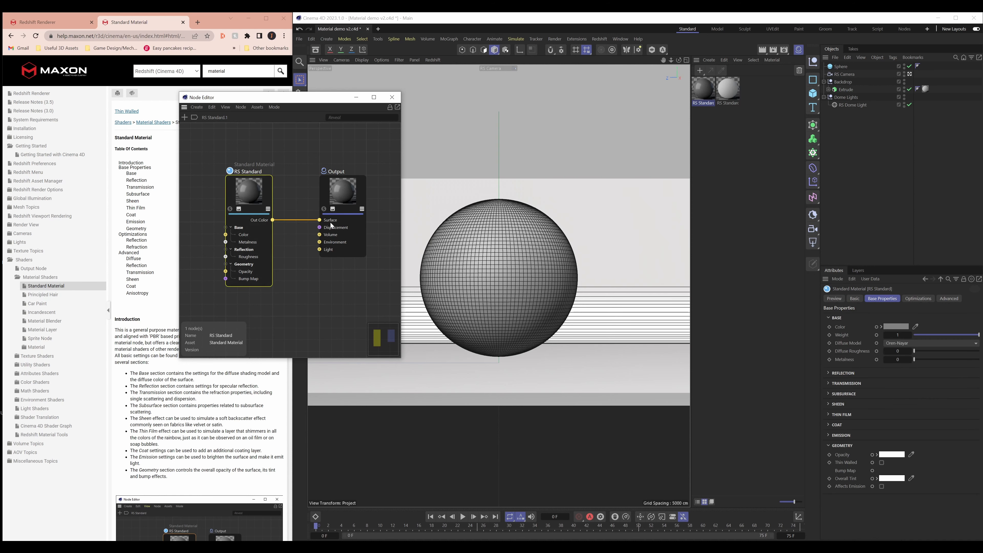
click(350, 150)
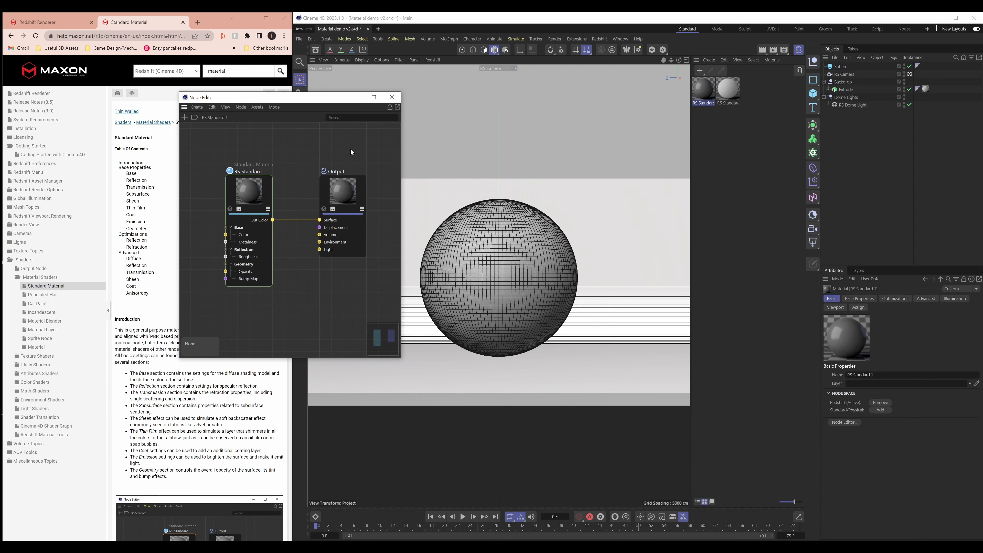
Move the Node Editor away from the sphere and assign the new Redshift Standard material to the Sphere object.
drag(334, 97, 267, 146)
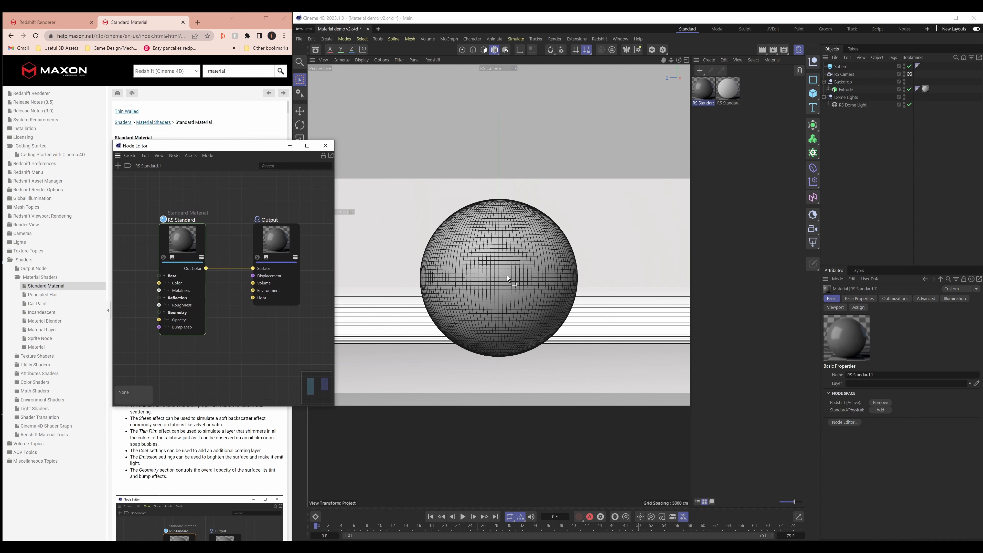
click(703, 89)
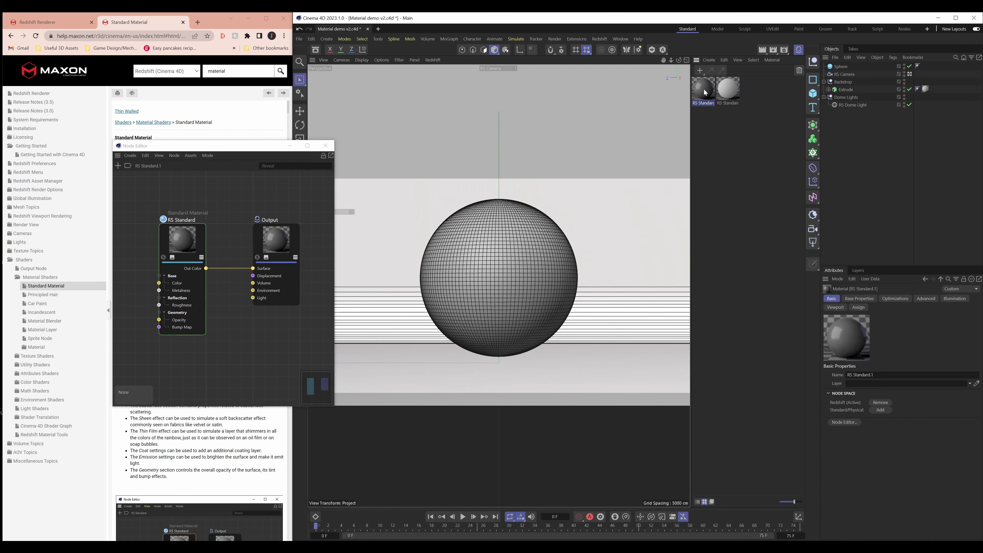
mouse_move(703, 89)
mouse_down()
mouse_move(702, 133)
mouse_move(592, 213)
mouse_move(522, 245)
mouse_move(503, 234)
mouse_move(505, 256)
mouse_up()
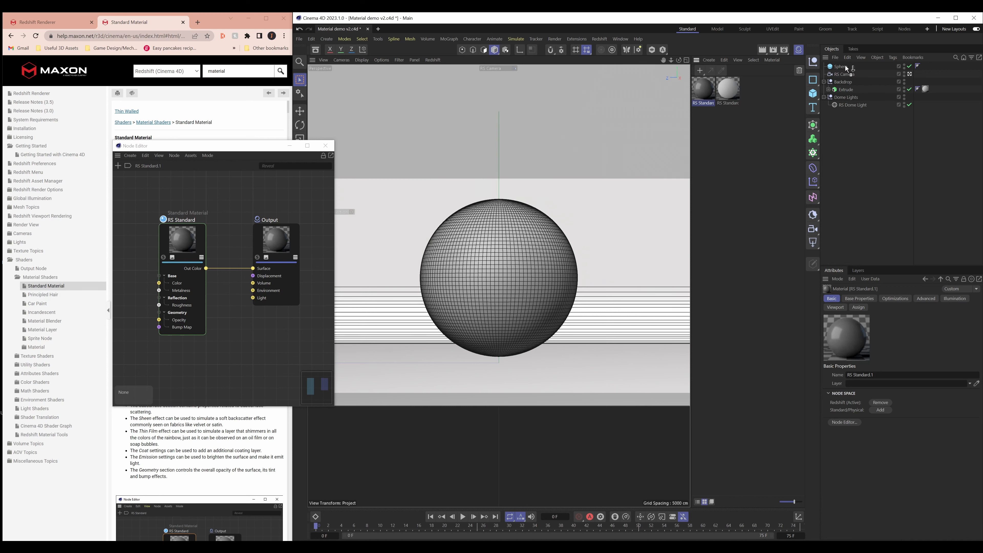
drag(845, 66, 844, 65)
Collapse the Backdrop and Dome Lights groups and move the Node Editor window off the documentation page.
click(823, 82)
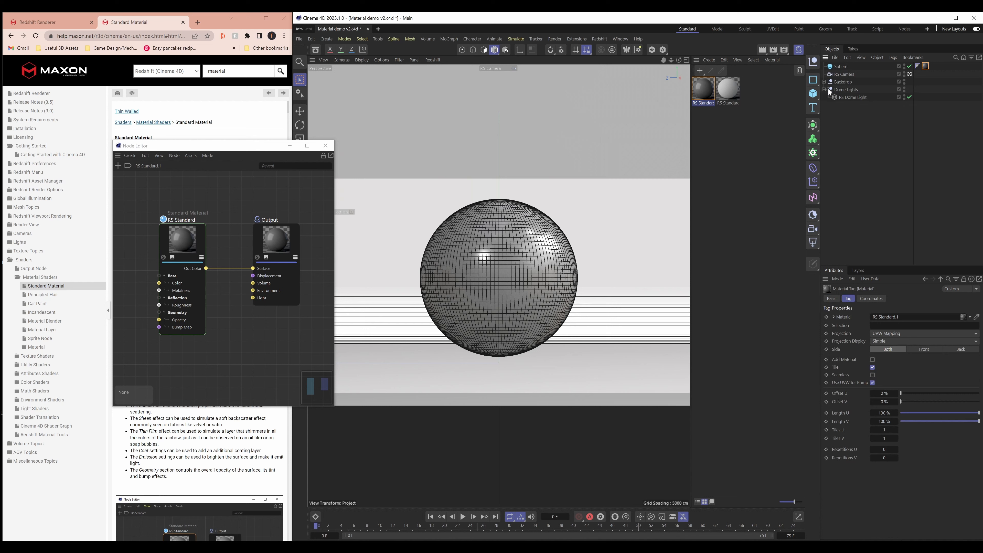
click(825, 89)
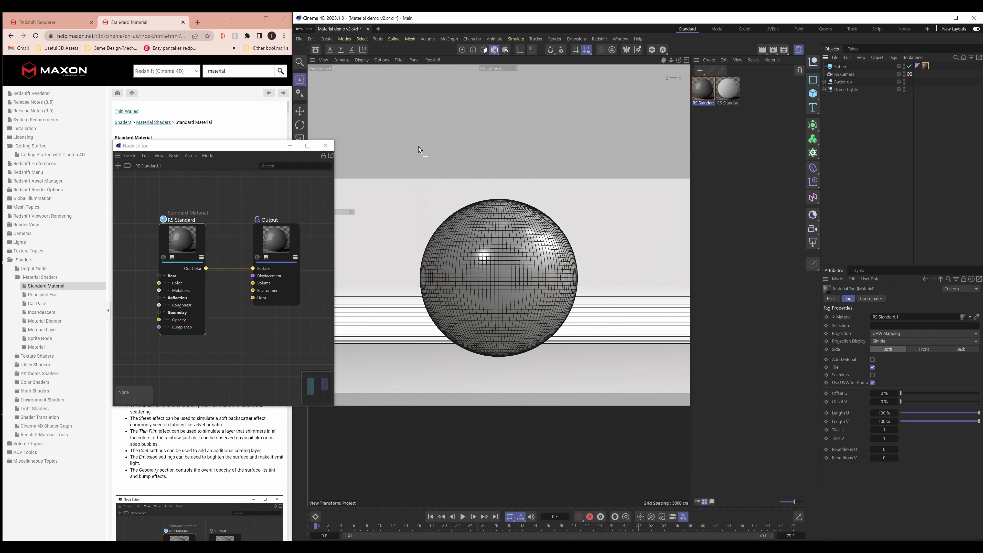
drag(252, 148, 776, 200)
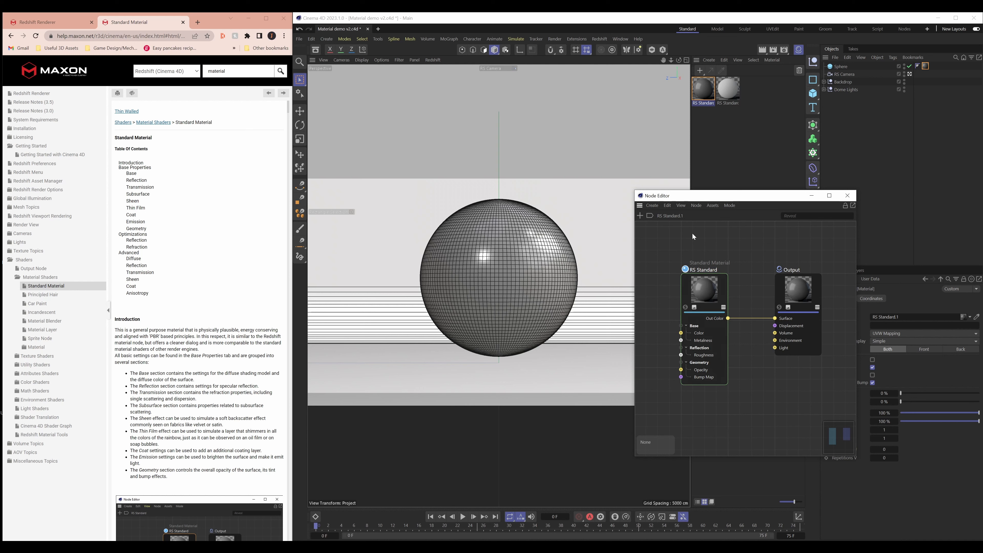
Open the Redshift RenderView and place its window over the documentation page.
click(600, 39)
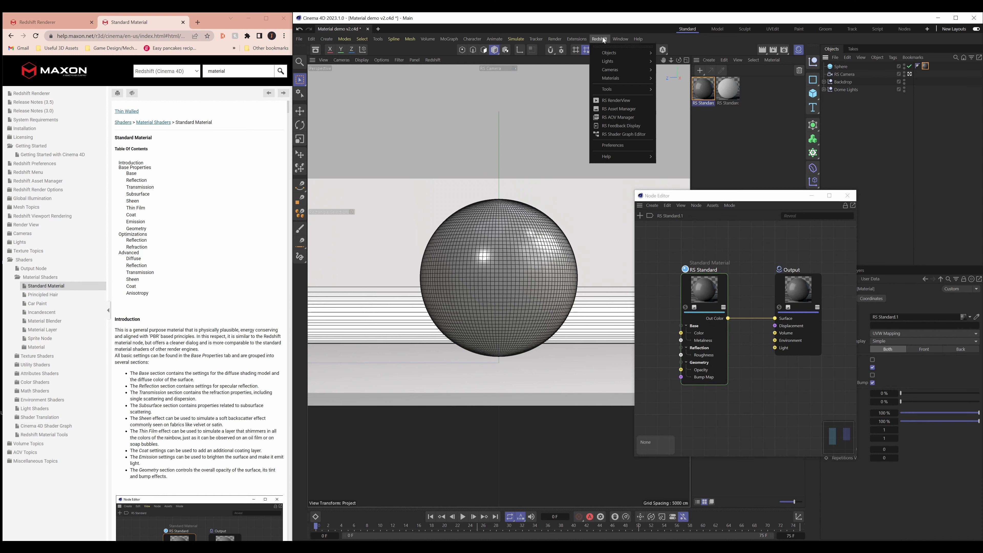
click(623, 101)
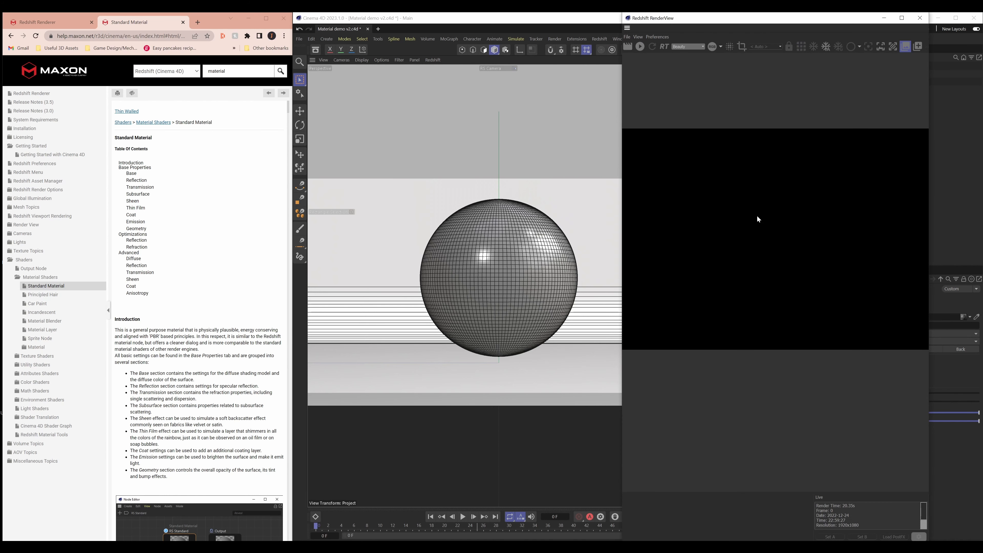
drag(791, 22, 170, 22)
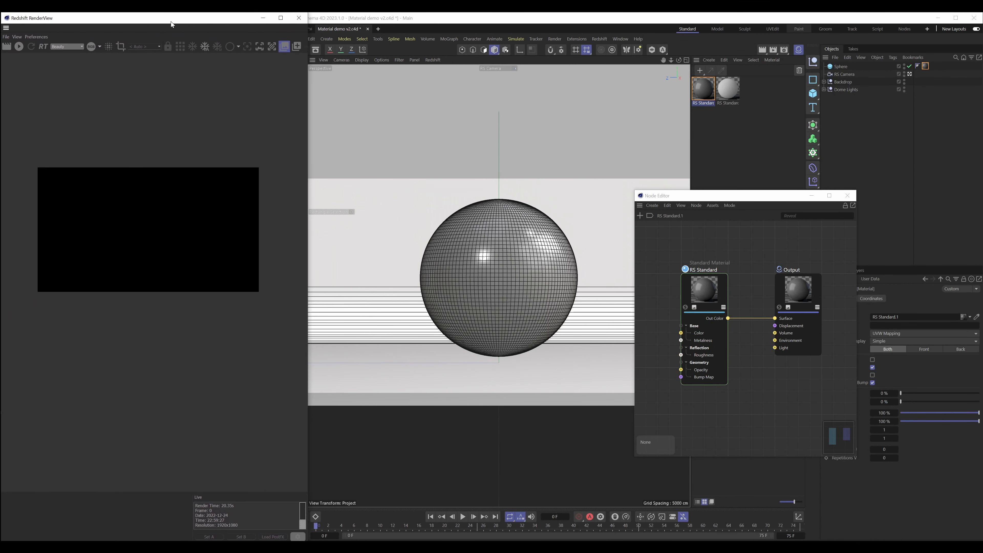
Run the interactive render of the sphere, stop it, and enlarge the rendered image.
click(19, 46)
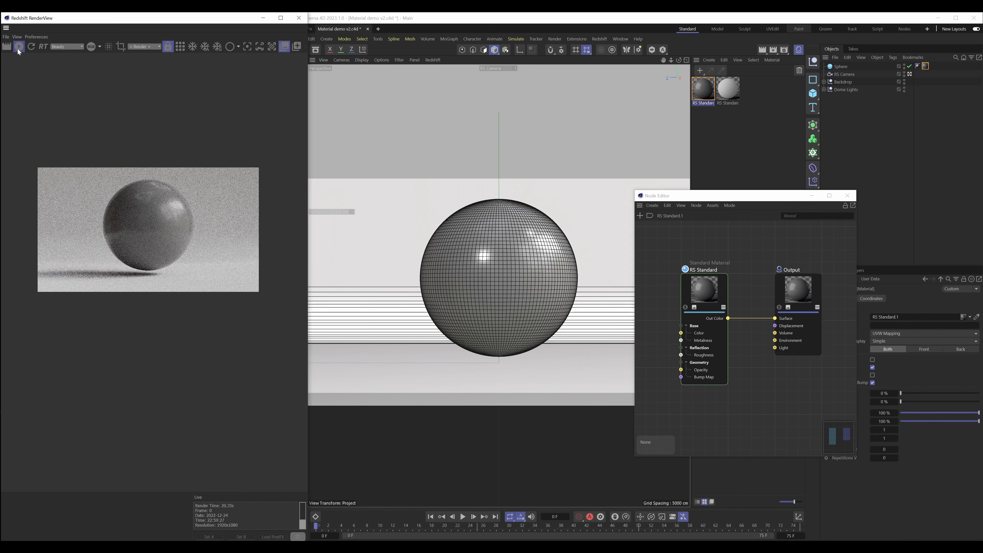
click(18, 49)
scroll(136, 226, up, 2)
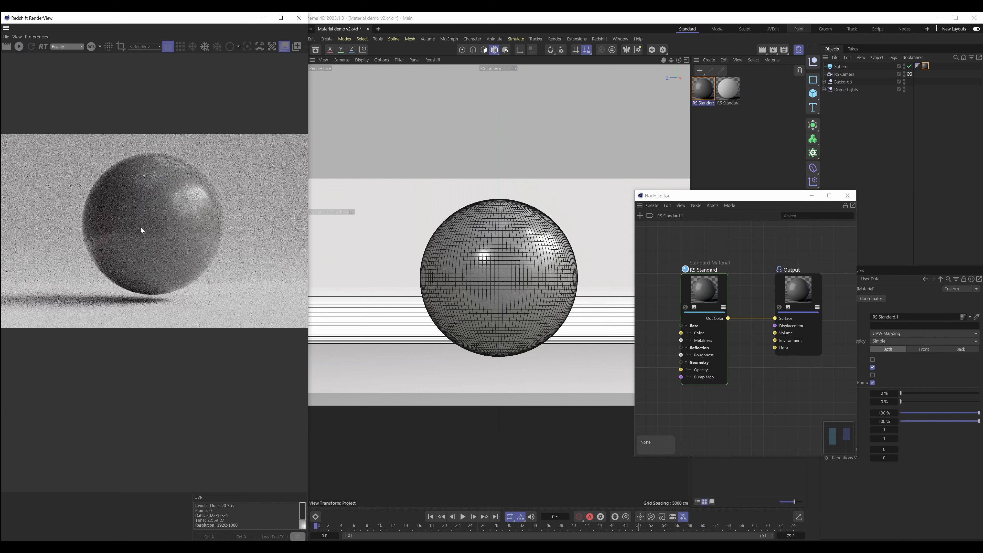
scroll(181, 212, up, 3)
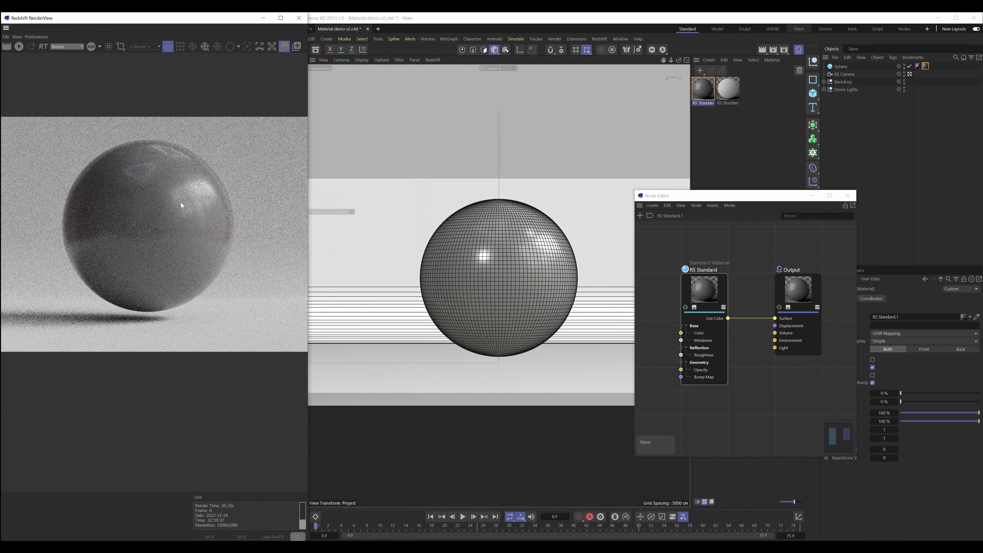
Move the Node Editor off the attributes, select the RS Standard node, and collapse its Geometry properties while keeping Base expanded.
drag(769, 197, 555, 253)
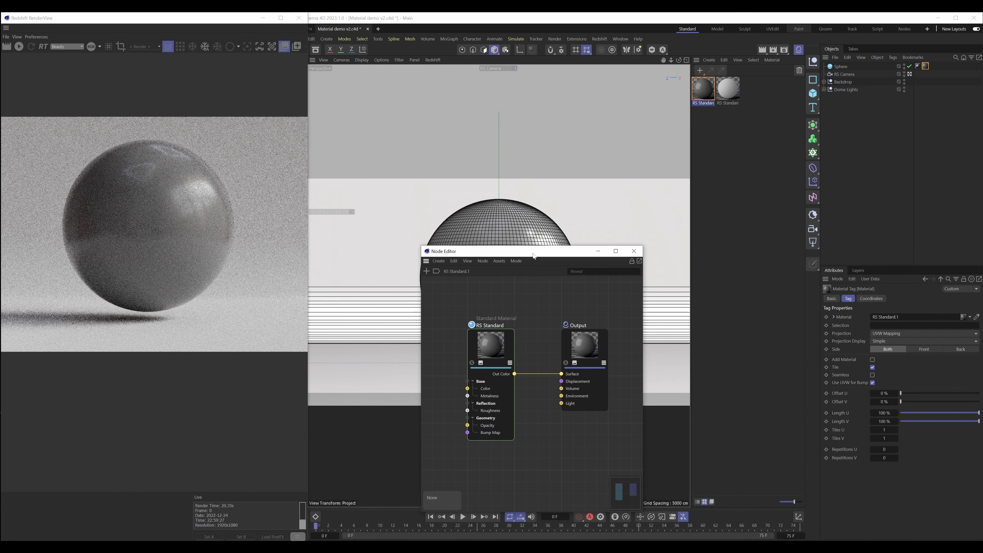
drag(537, 256, 535, 139)
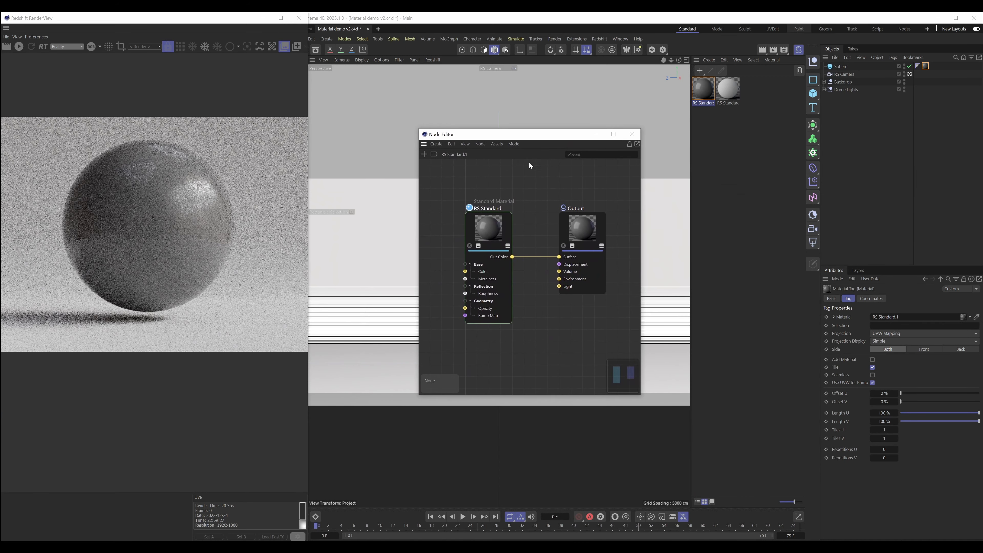
click(512, 247)
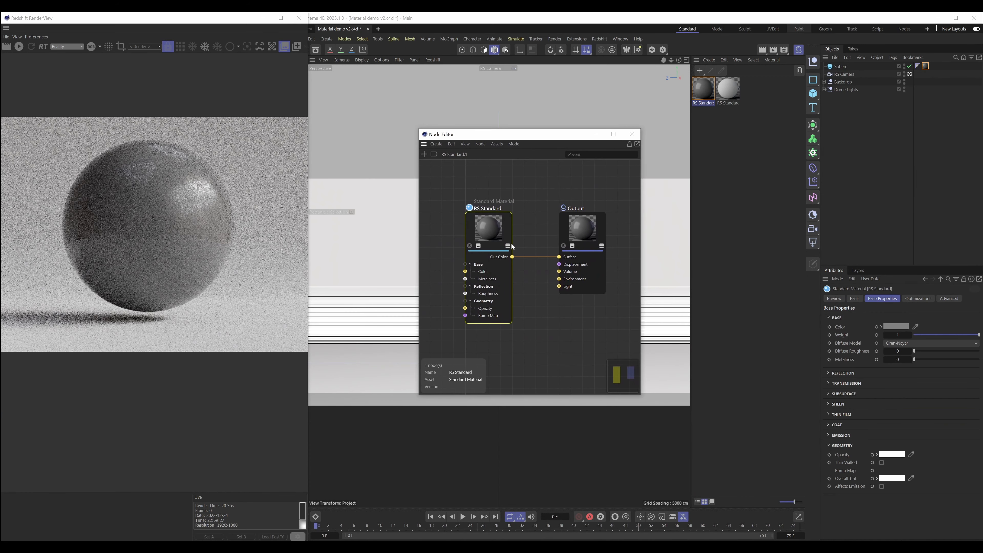
click(837, 318)
click(841, 402)
click(836, 317)
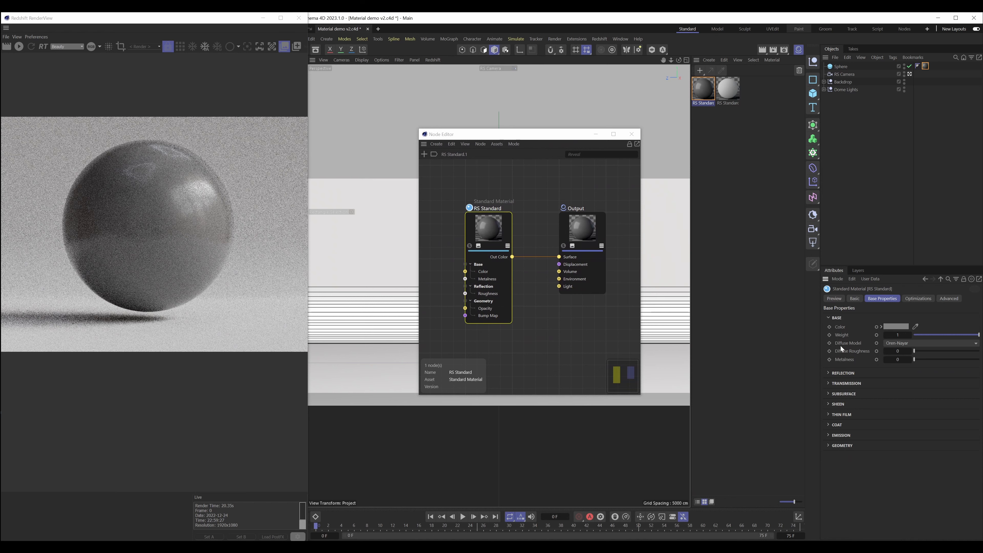
drag(486, 135, 517, 202)
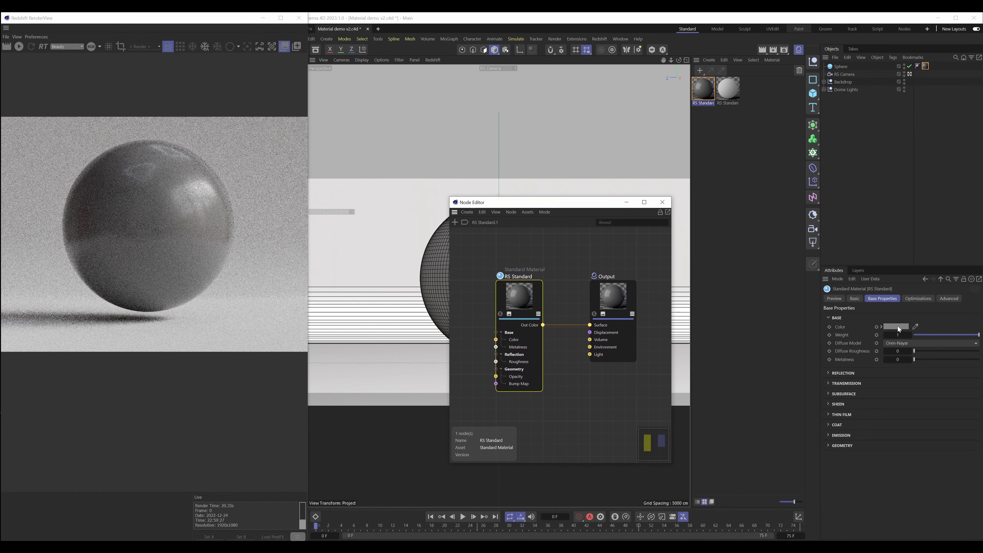
Set the base color's saturation to 100% for a dark red and update the interactive render of the sphere.
click(898, 327)
drag(944, 406, 970, 407)
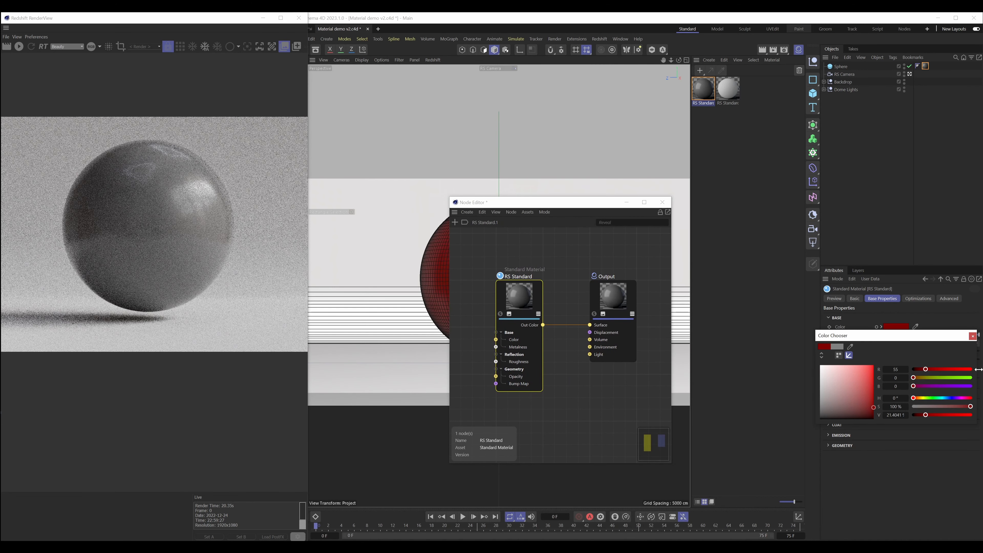
click(972, 336)
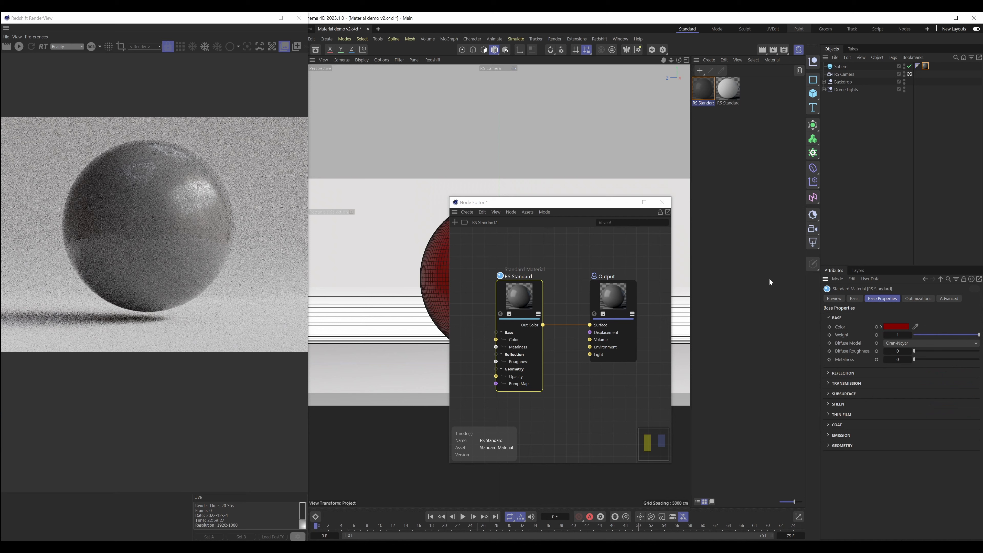
click(19, 48)
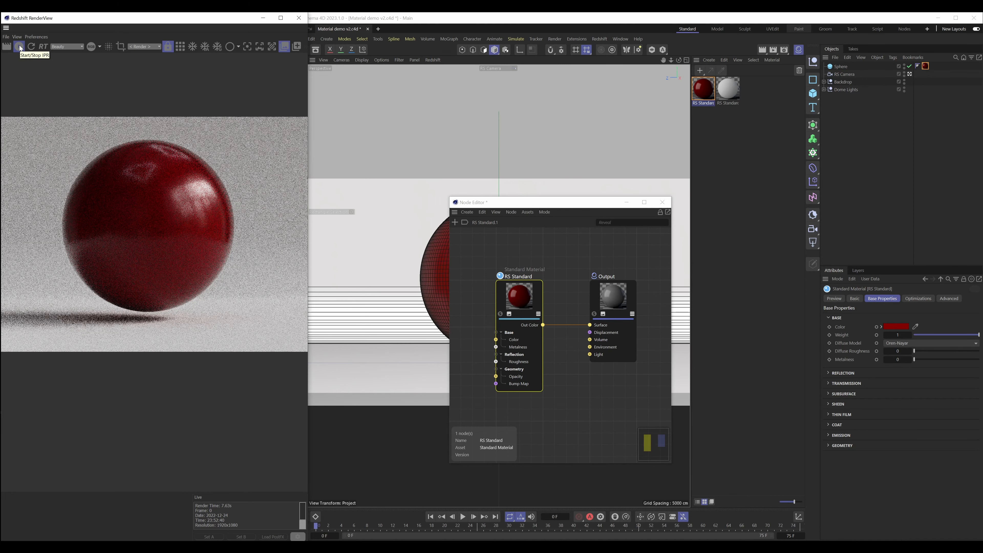
click(19, 45)
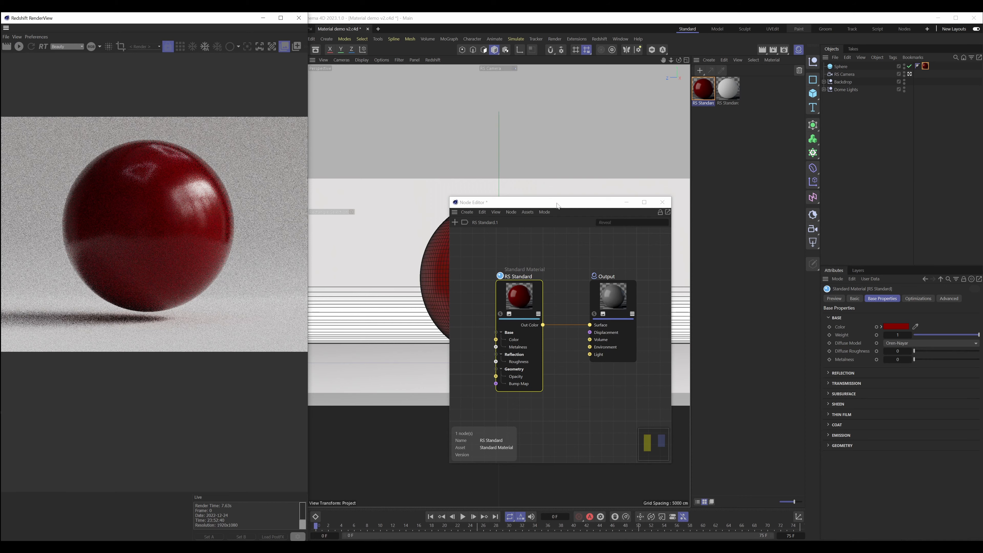
Move the Node Editor clear of the sphere, set the base Metalness to 1, and update the interactive render.
drag(556, 205, 315, 327)
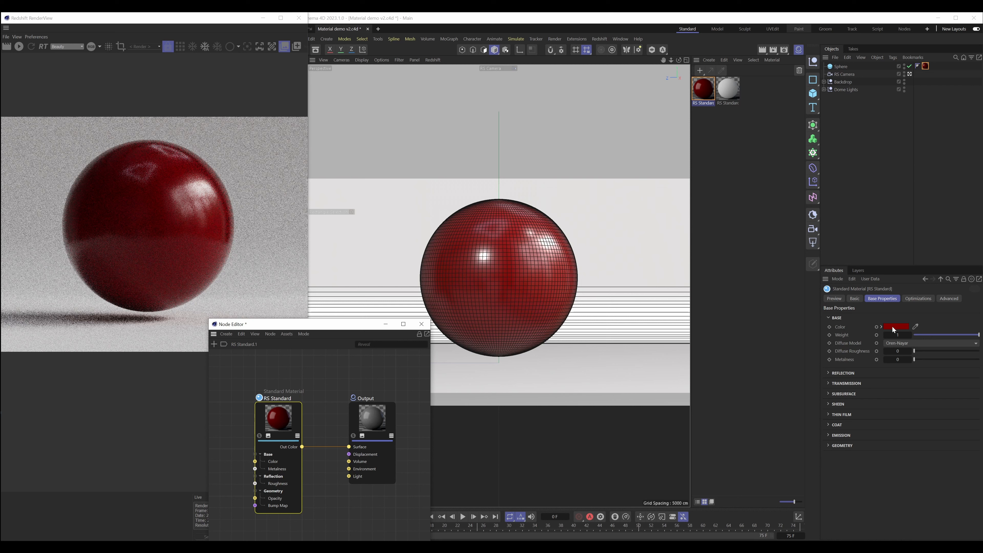
mouse_move(892, 327)
click(898, 359)
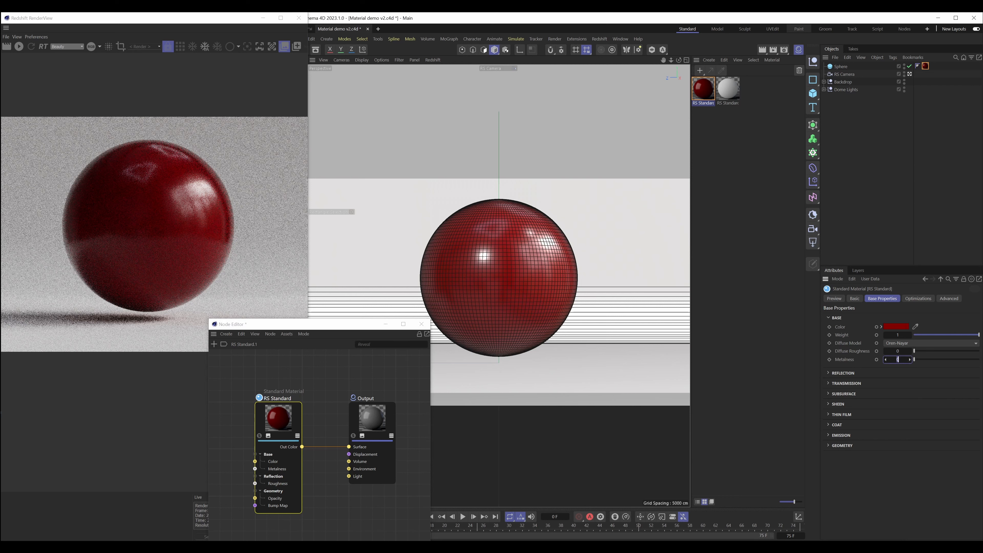
text(1)
key(Return)
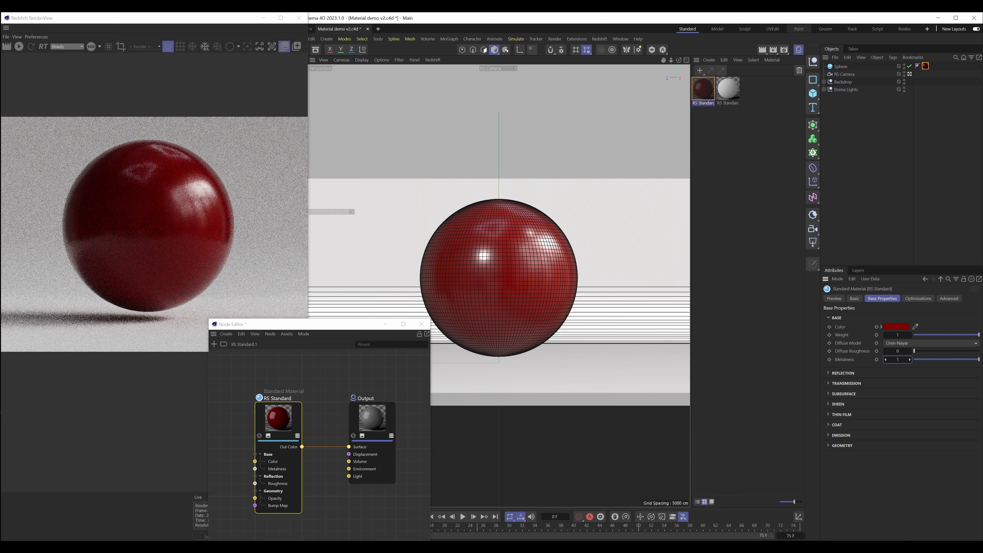
click(19, 48)
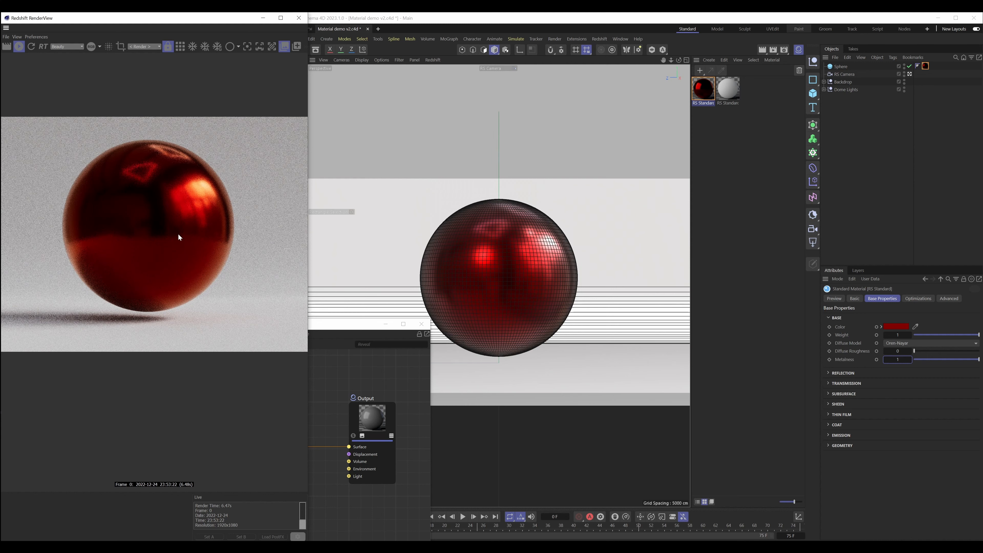
click(22, 49)
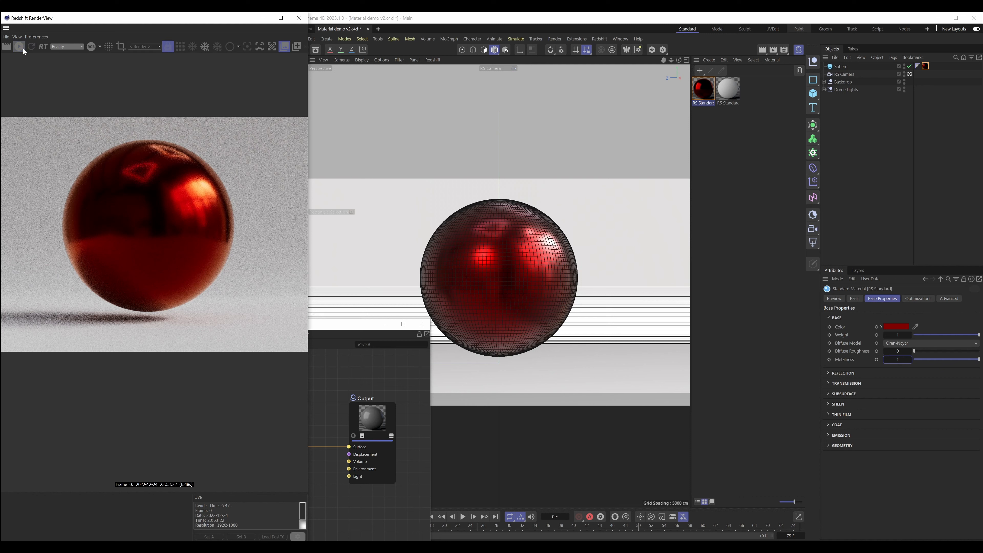
Set the base Metalness back to 0 and refresh the interactive render of the sphere.
click(902, 361)
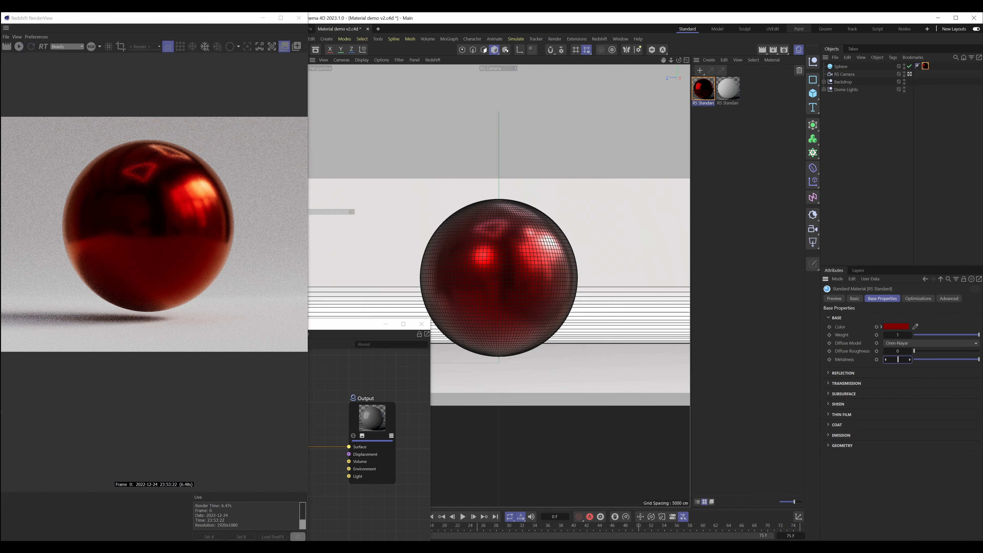
text(0)
key(Return)
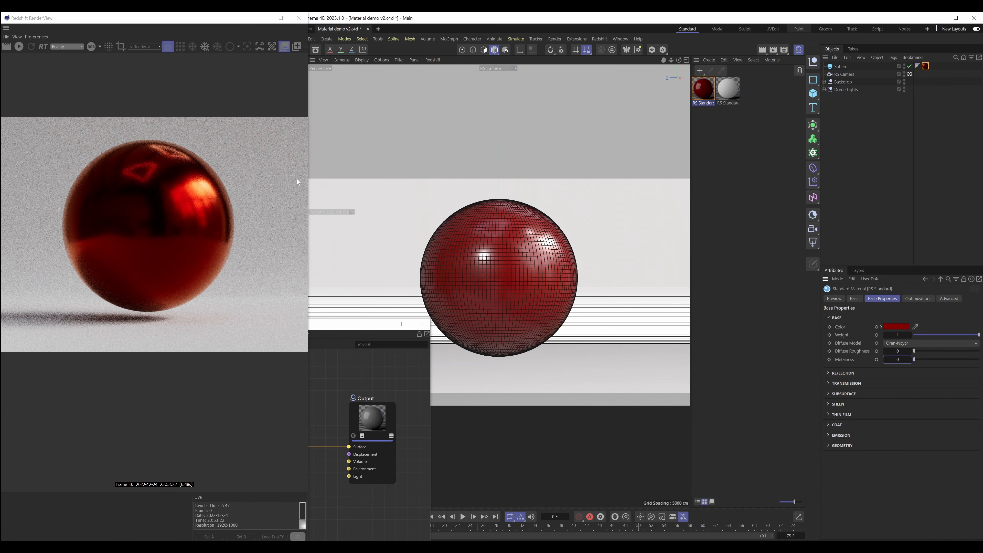
click(21, 46)
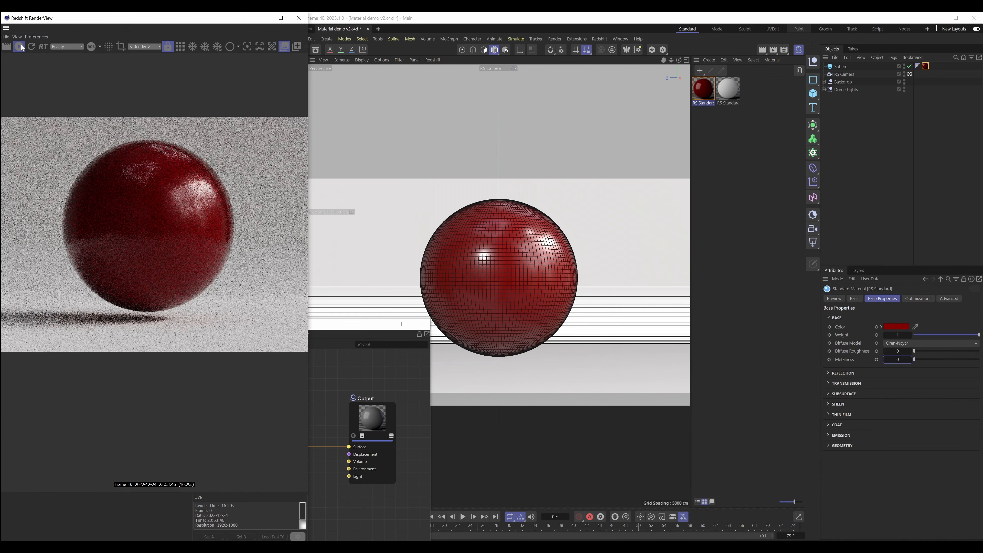
click(20, 47)
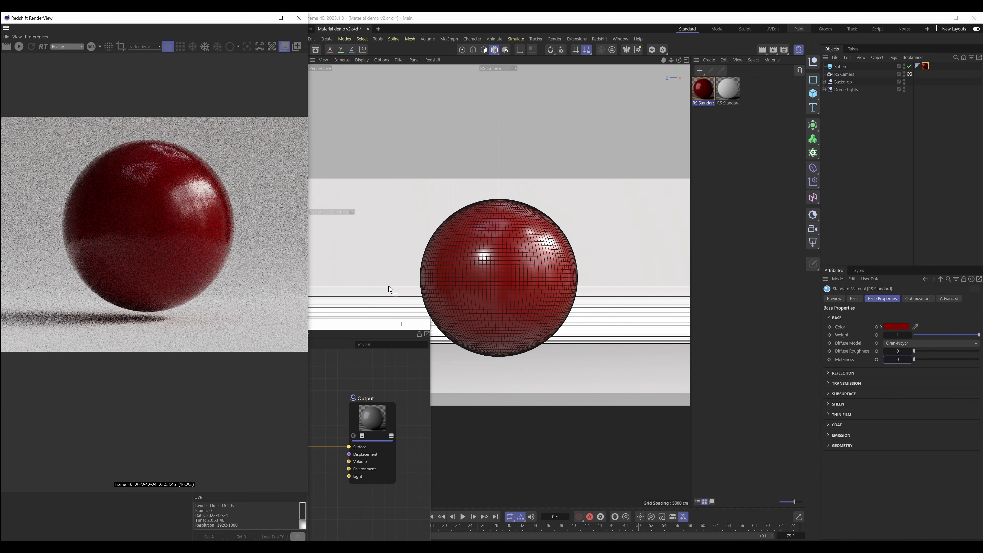
Expand the Reflection properties, set the reflection Roughness to 0, and re-render the sphere interactively.
drag(368, 327, 521, 280)
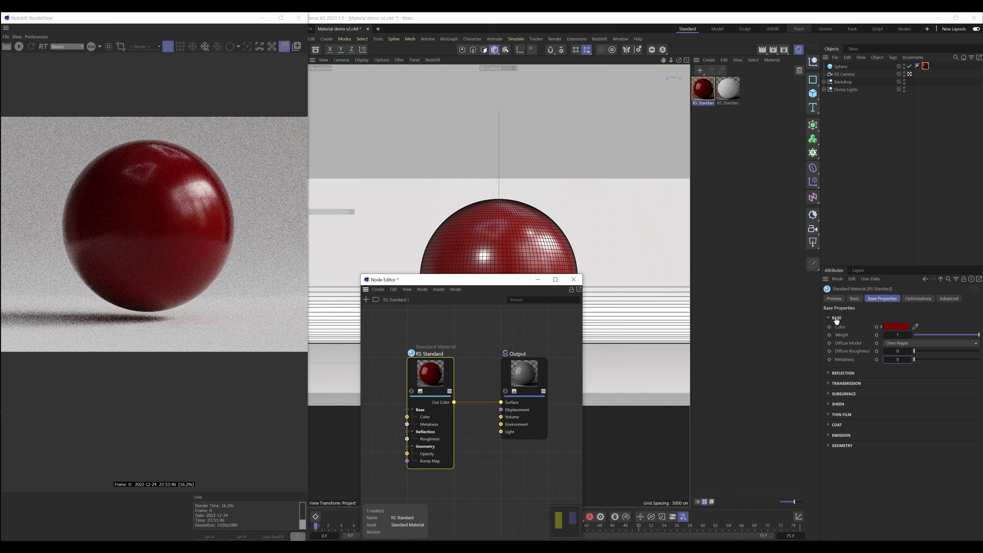
click(849, 374)
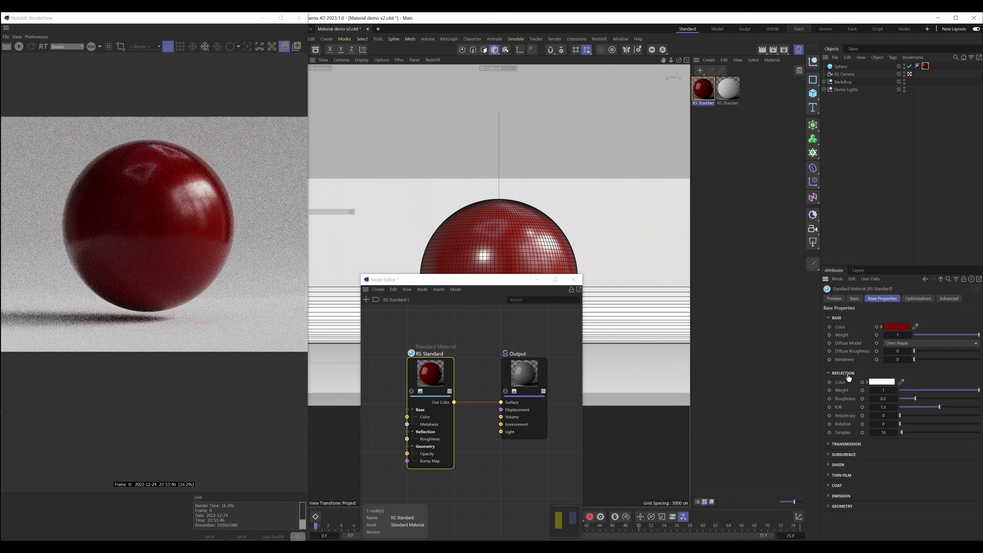
double_click(884, 398)
click(883, 399)
key(Return)
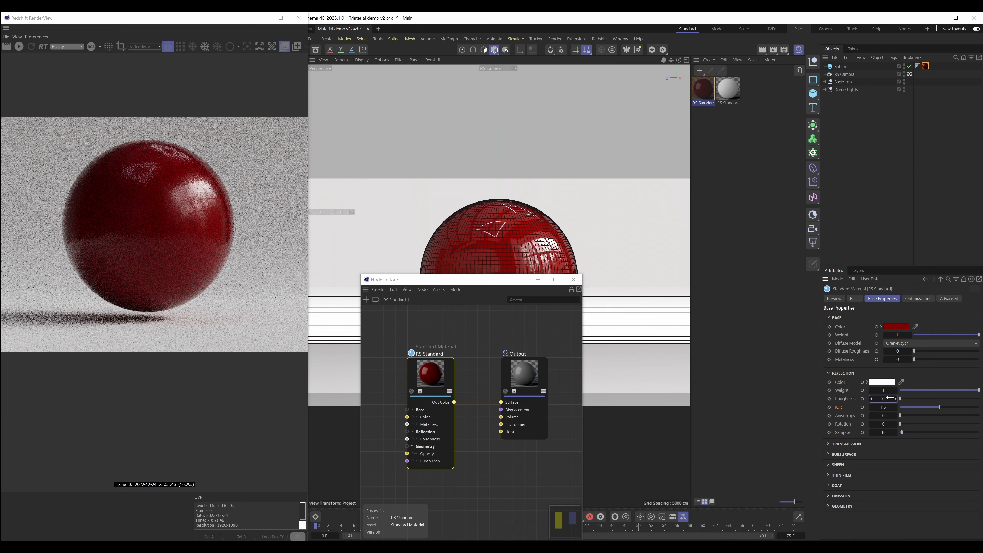
click(21, 49)
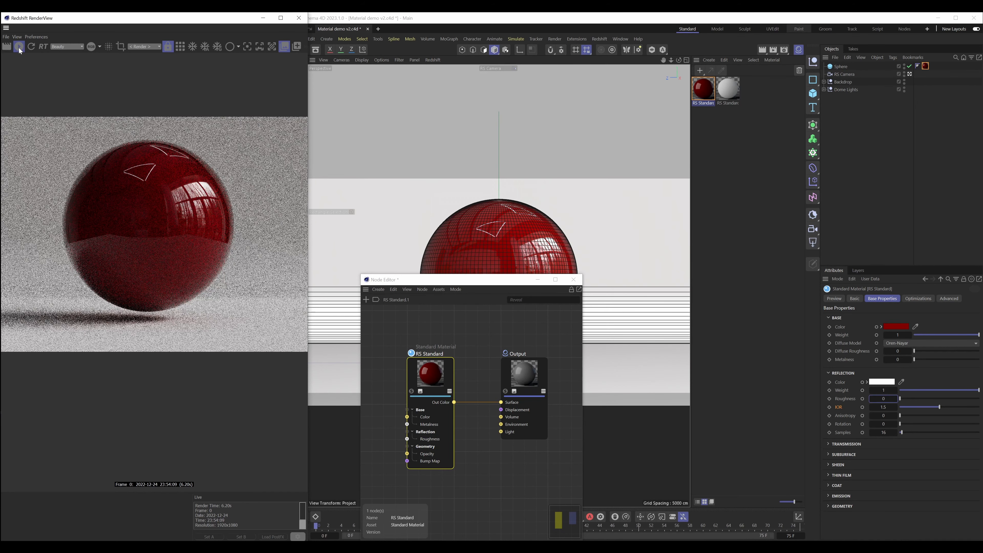
click(18, 48)
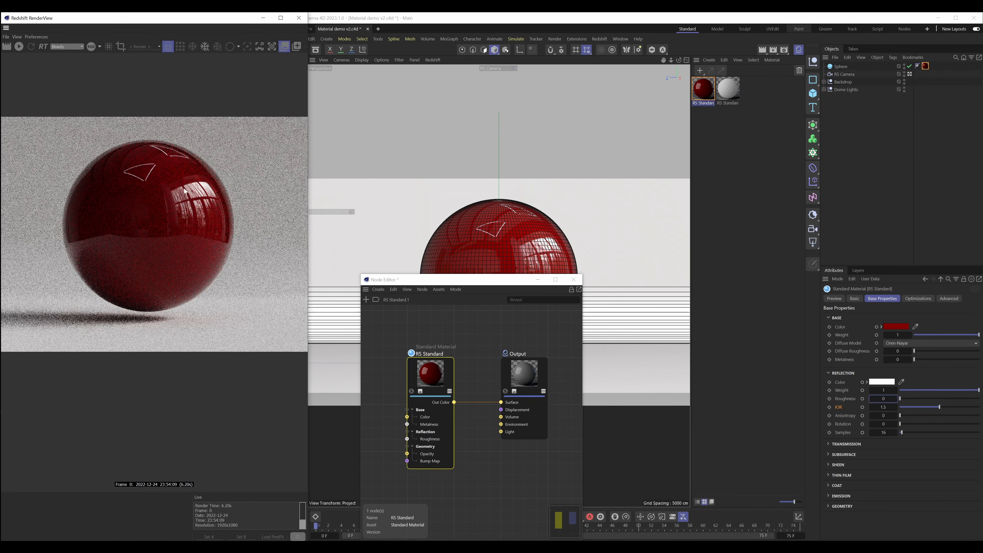
Set the base color's saturation to 0% for a neutral gray and update the interactive render.
click(895, 327)
drag(919, 406, 909, 407)
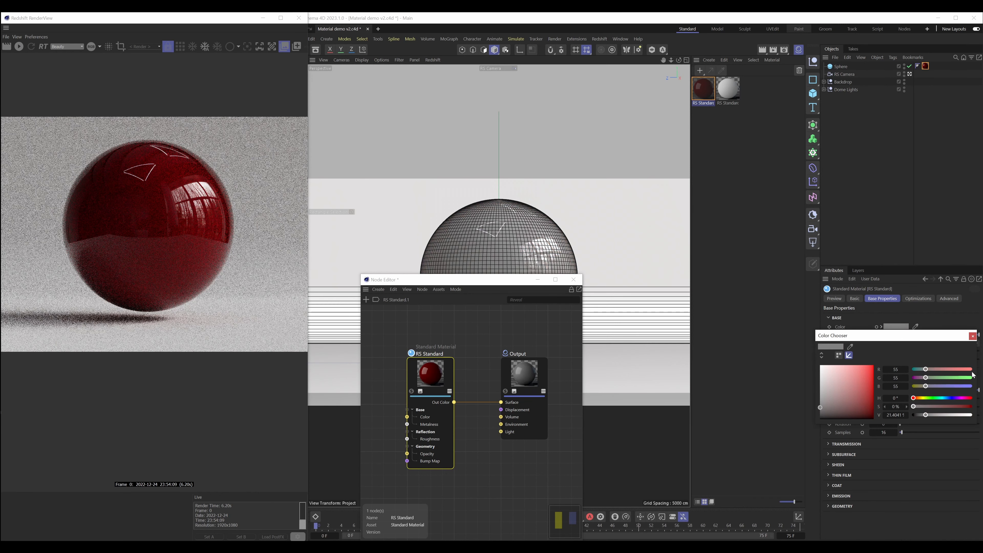
click(973, 336)
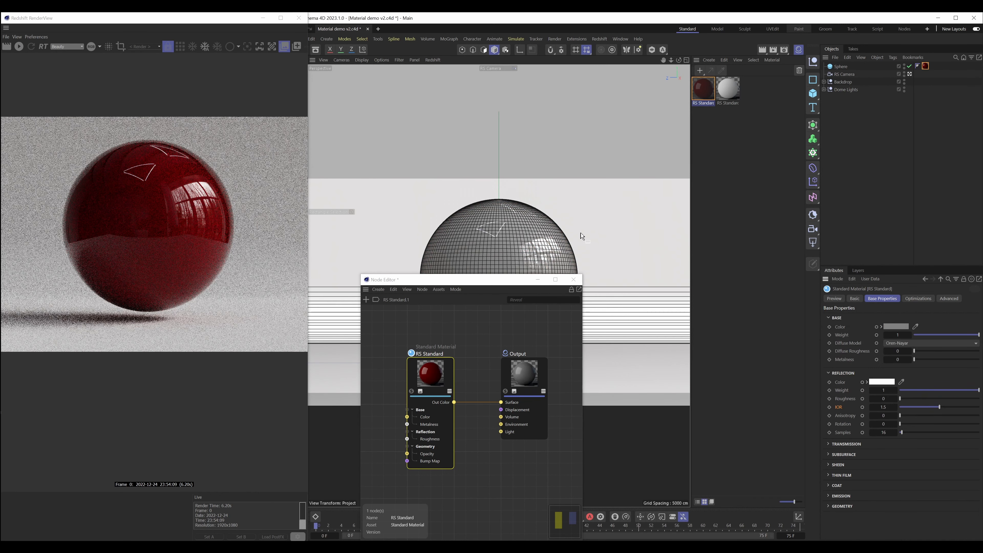
click(19, 48)
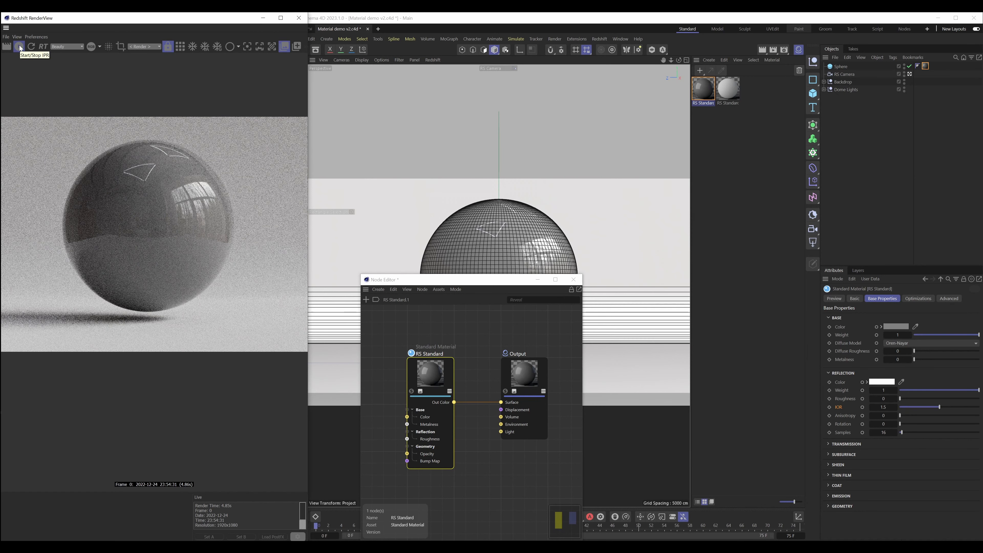
click(19, 45)
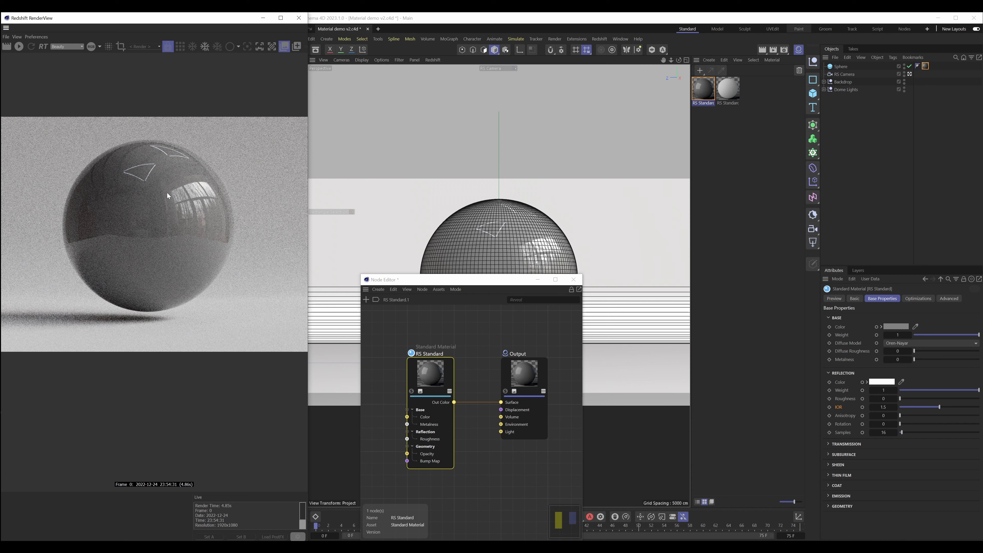
Set the reflection Roughness to 0.2.
click(883, 398)
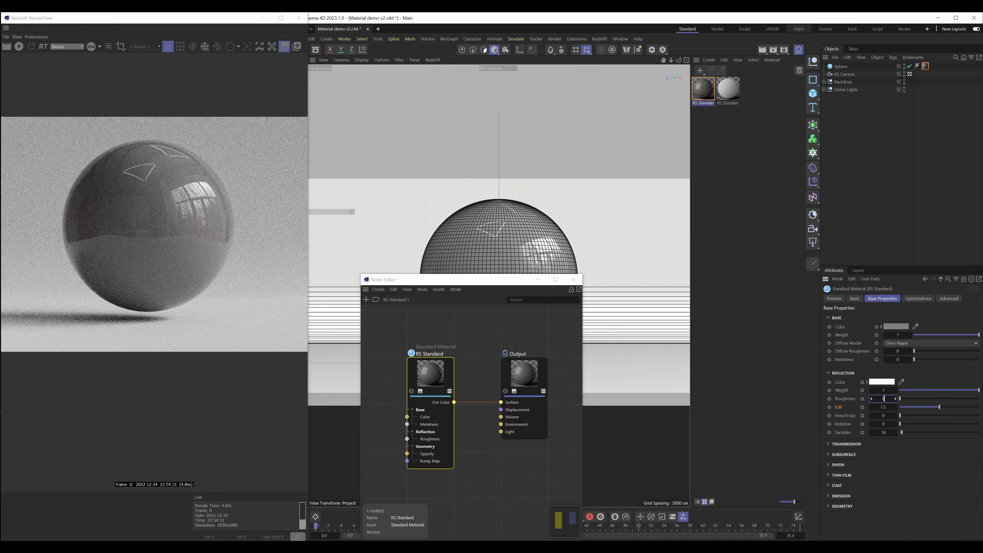
text(0.2)
key(Return)
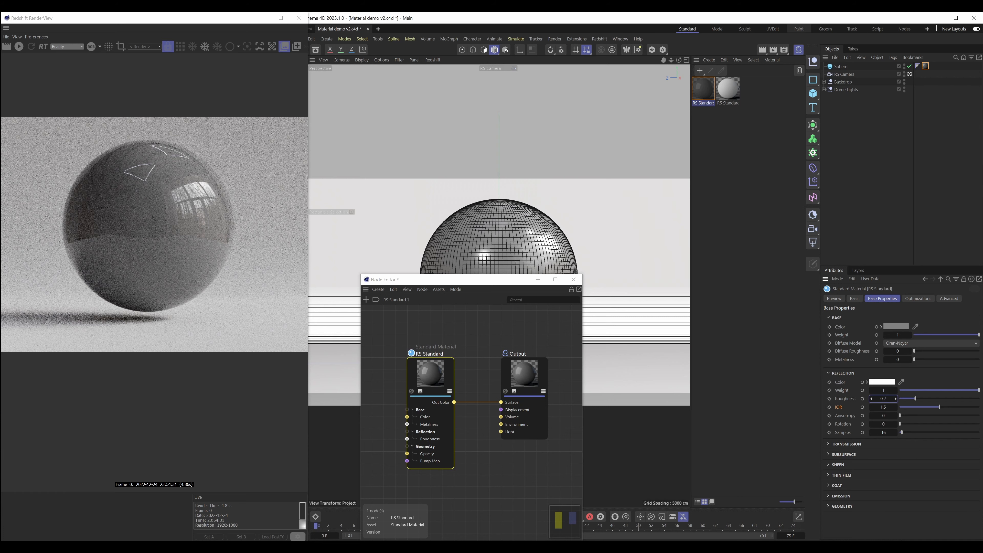
Re-render the sphere interactively to check the current reflection Roughness, and stop the render.
click(18, 47)
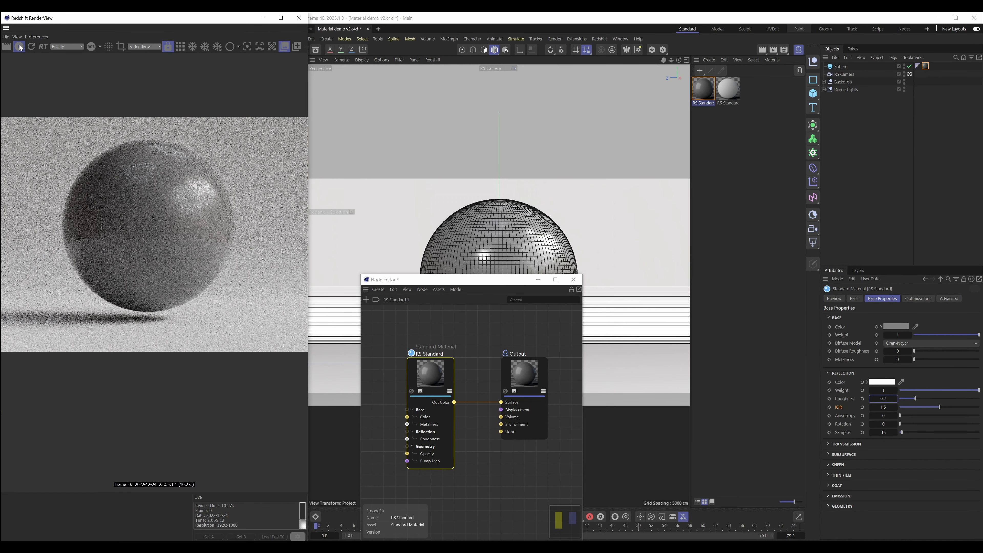
click(19, 46)
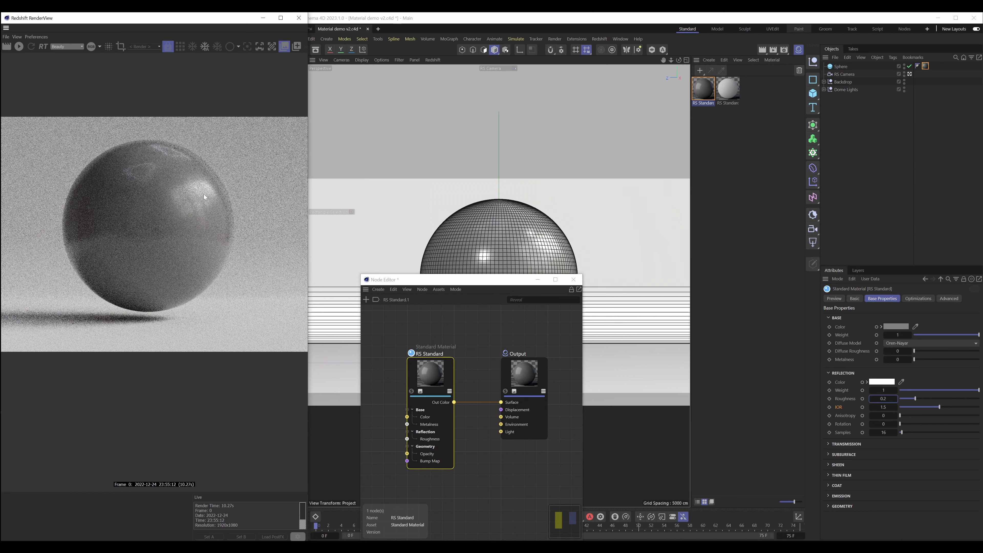
Set the reflection Roughness to 0.4 and update the interactive render of the sphere.
click(848, 399)
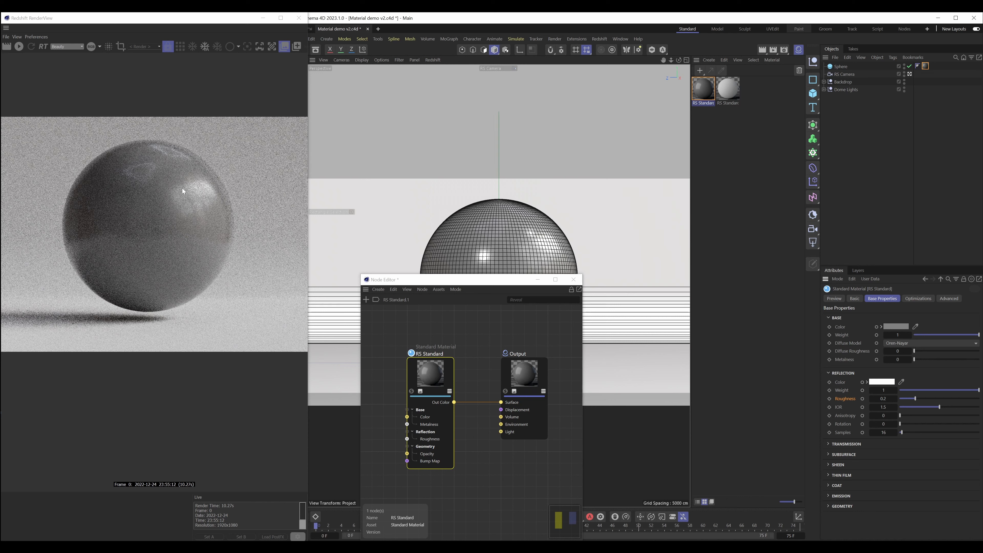
click(883, 399)
text(0.4)
key(Return)
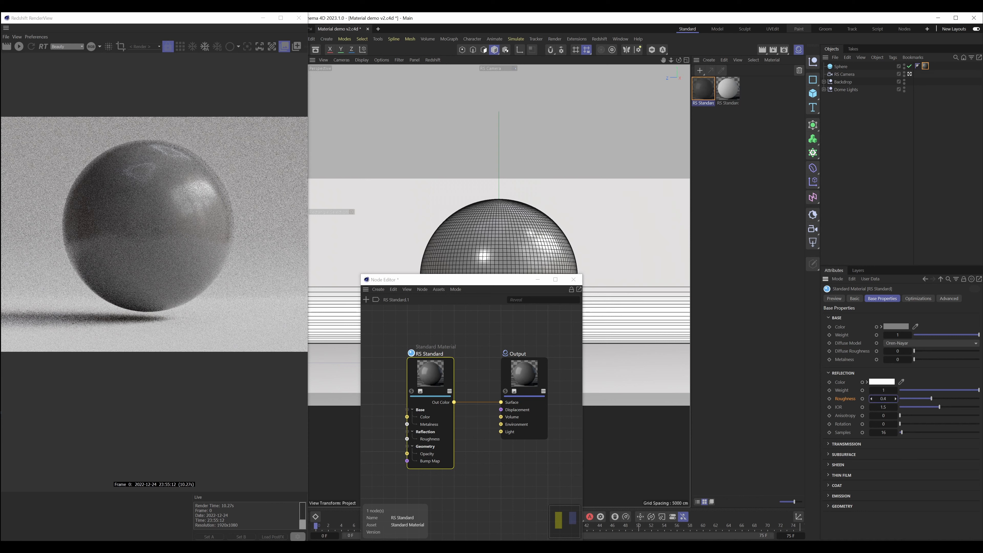
click(19, 47)
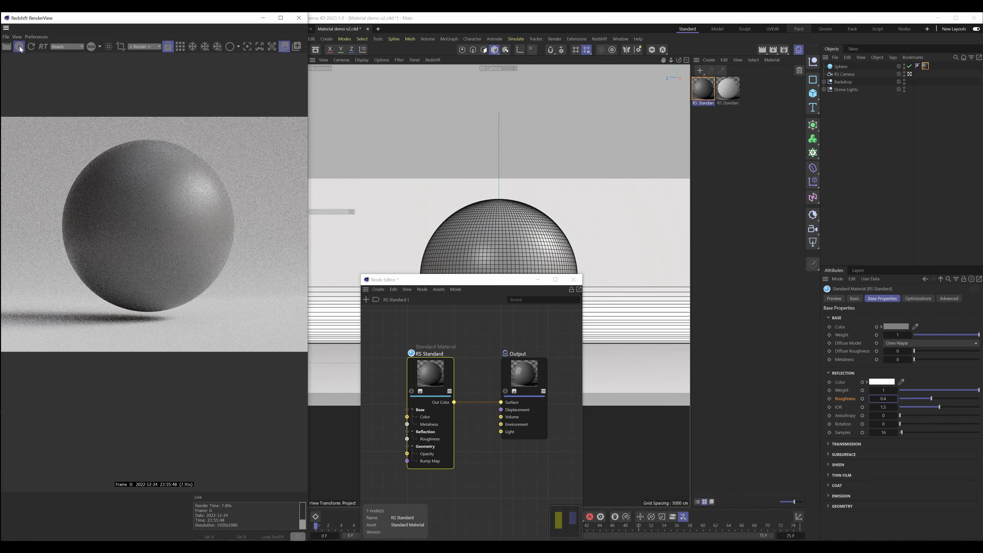
click(18, 47)
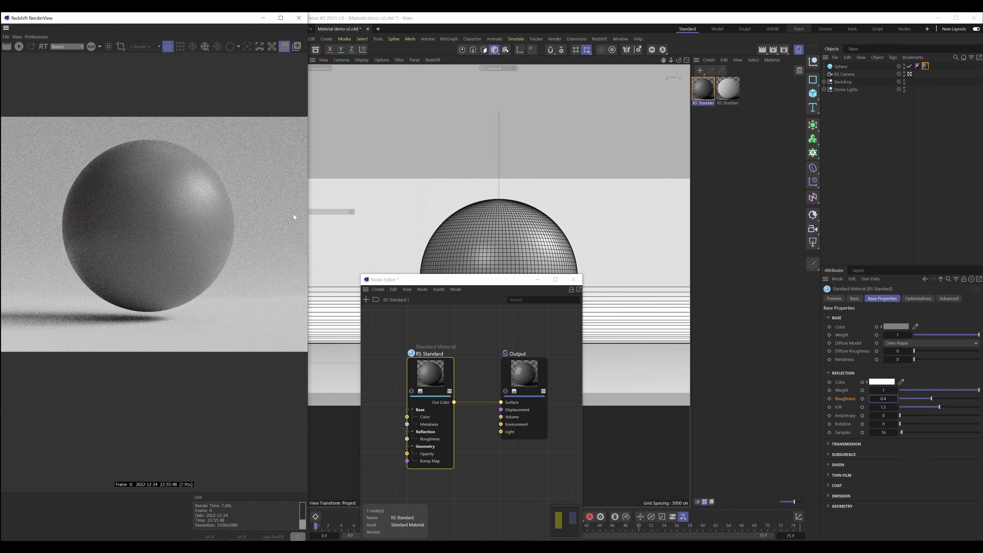
Set the reflection Roughness to 1 and re-render the sphere interactively.
click(883, 398)
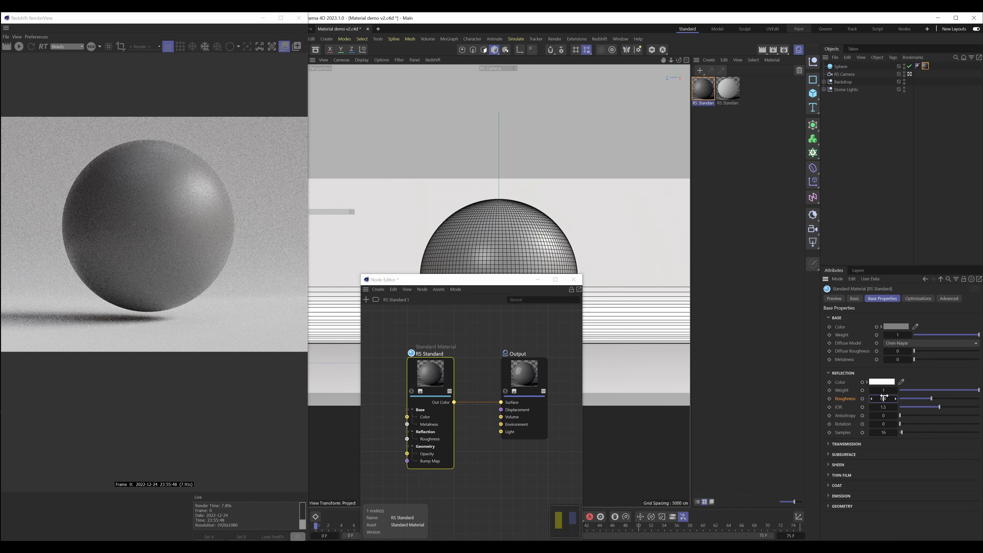
double_click(884, 396)
text(1)
key(Return)
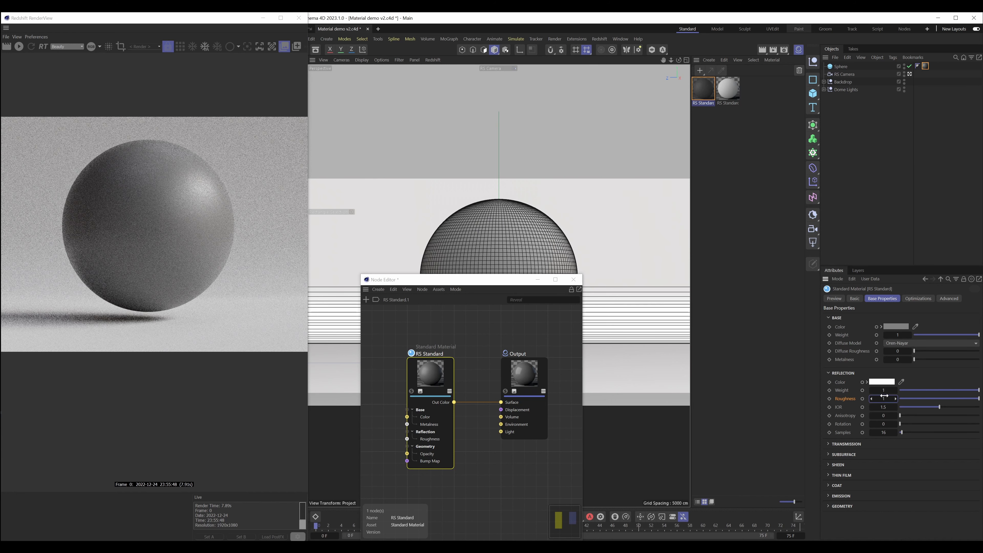
click(19, 46)
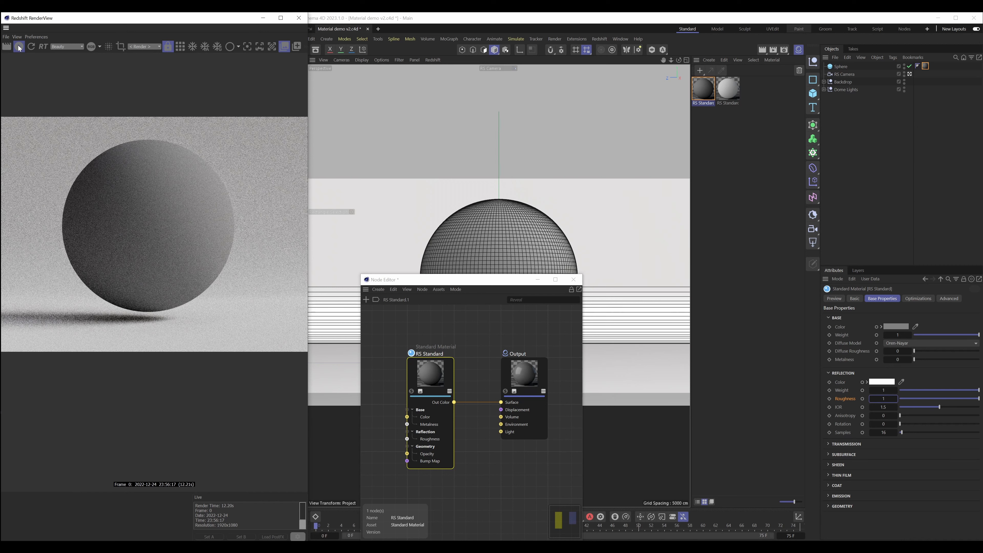
click(19, 47)
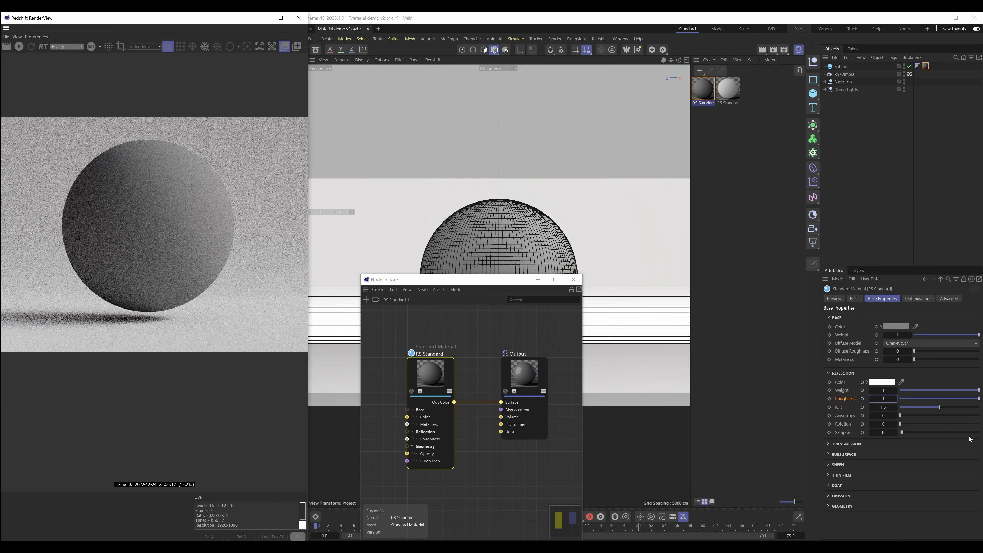
Set the reflection Roughness to 0.2 and move the Node Editor window clear of the sphere in the viewport.
click(885, 398)
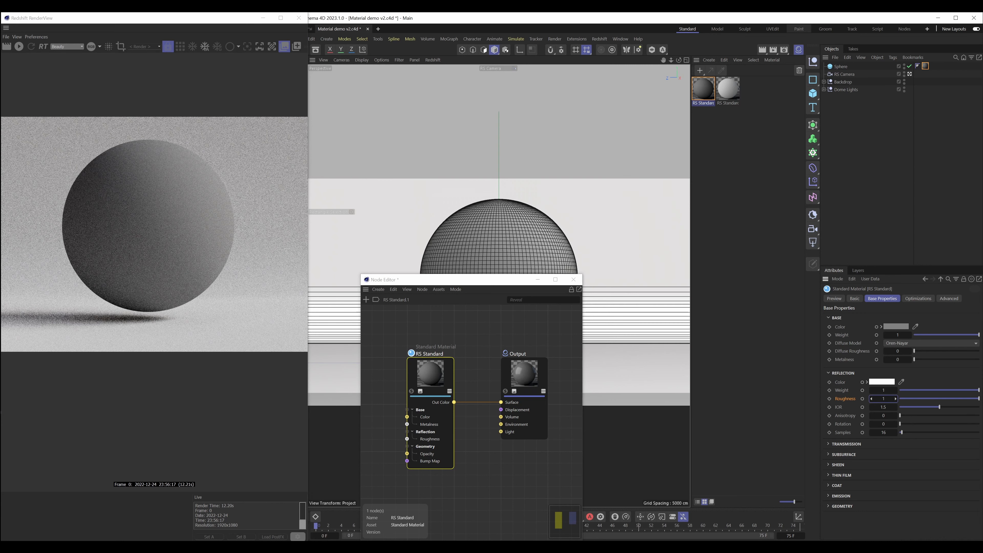
text(0.2)
key(Return)
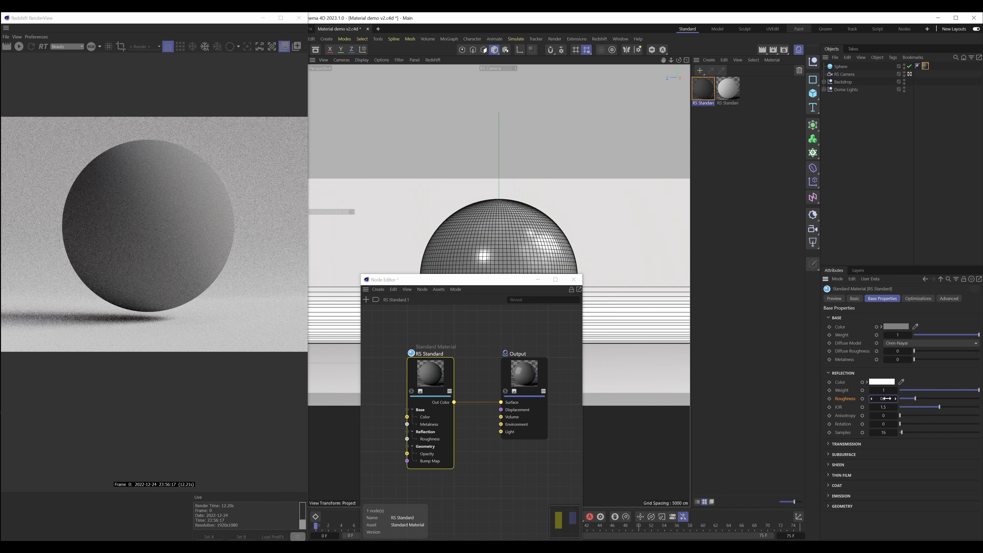
drag(490, 280, 477, 369)
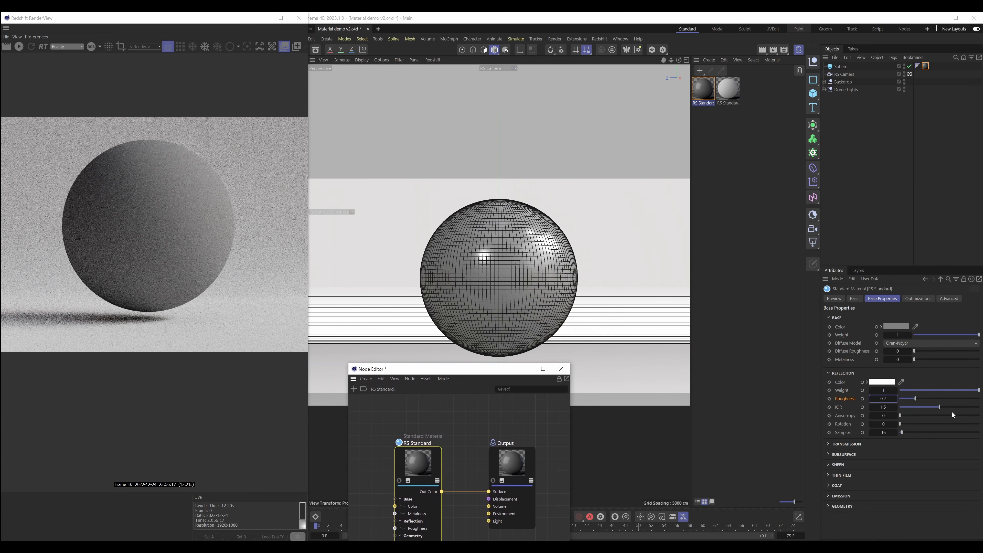
Switch to the Maxon help page in the browser and read the IOR value range in the Standard Material's Reflection section.
click(890, 406)
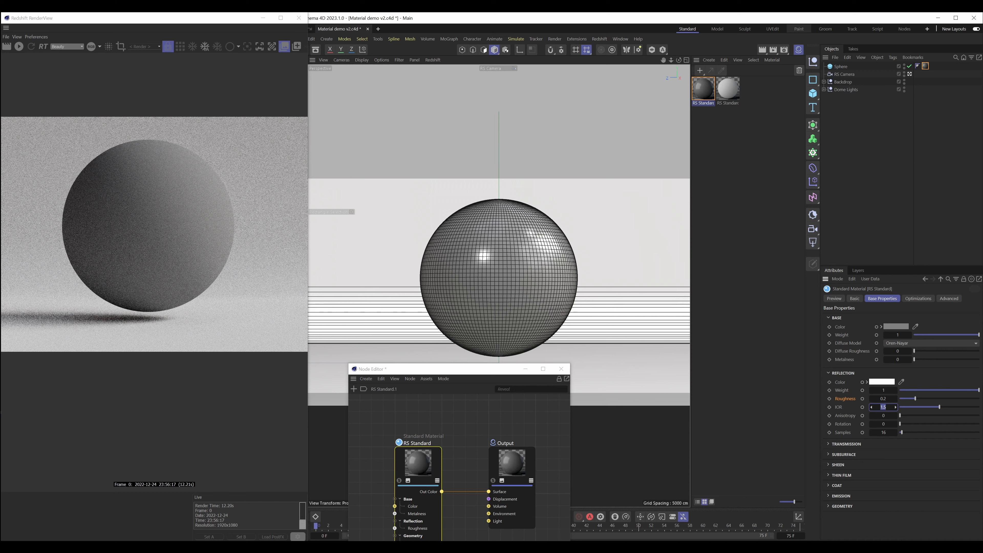
click(887, 407)
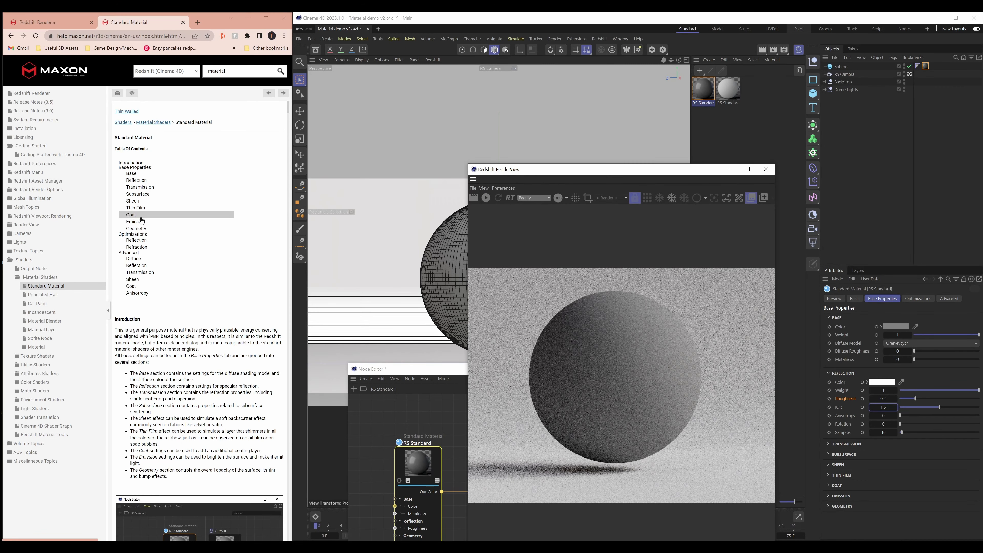
click(136, 180)
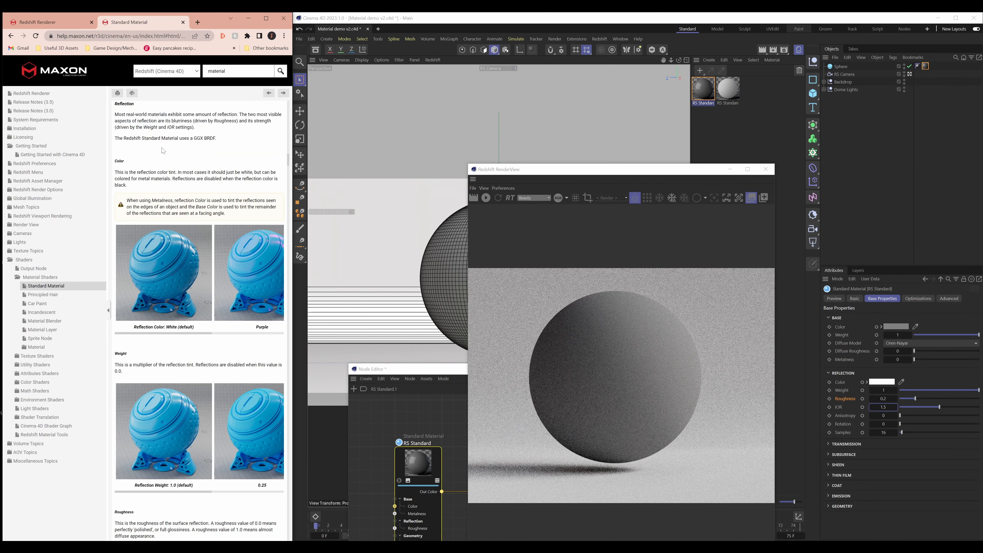
scroll(181, 220, down, 10)
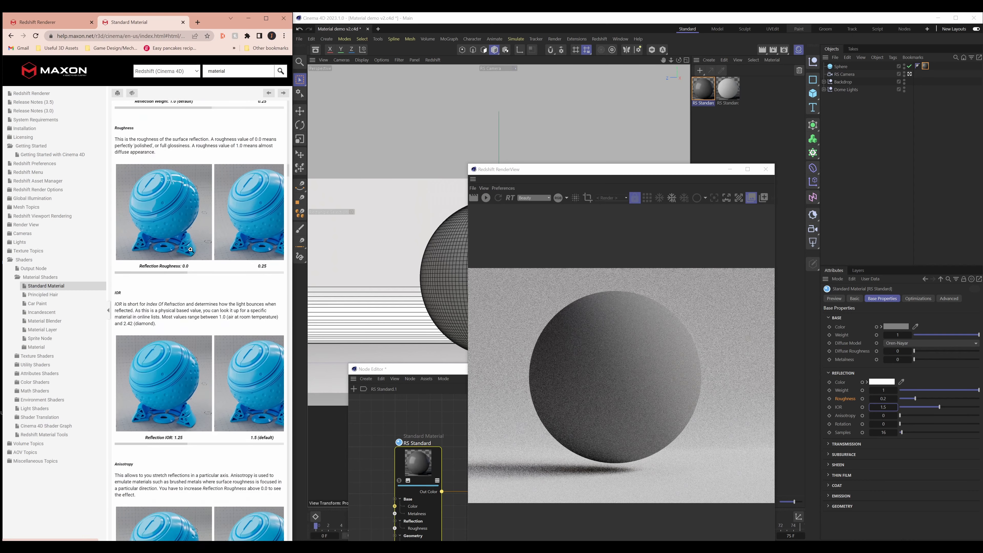
scroll(191, 250, down, 3)
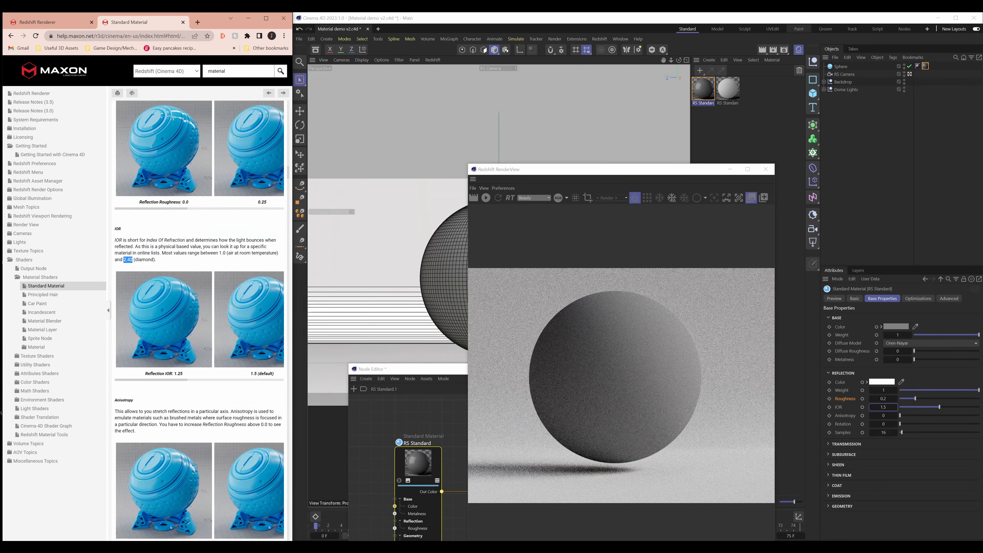
drag(123, 259, 155, 260)
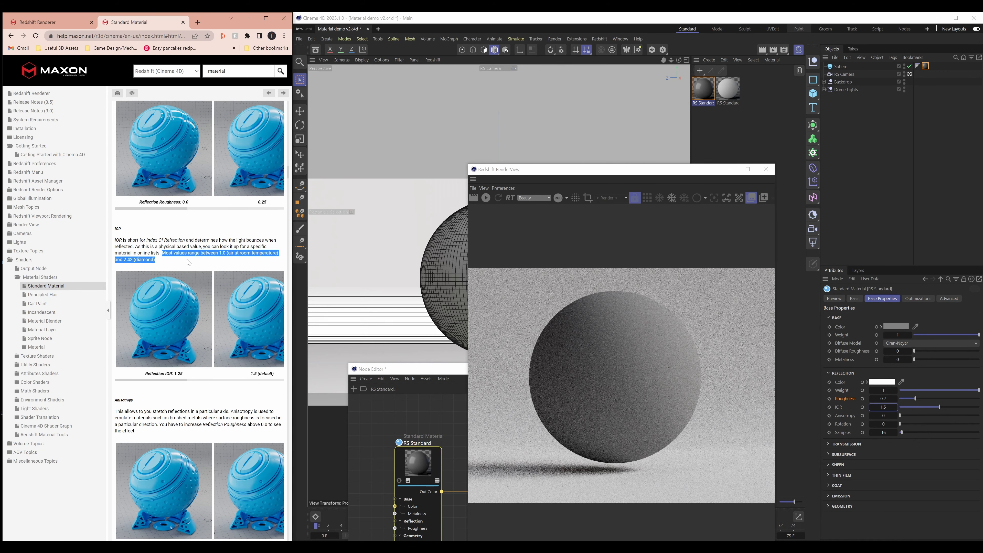
Return to Cinema 4D with the RenderView moved beside the viewport, set the reflection IOR to 6, and render the sphere interactively.
drag(641, 177, 173, 21)
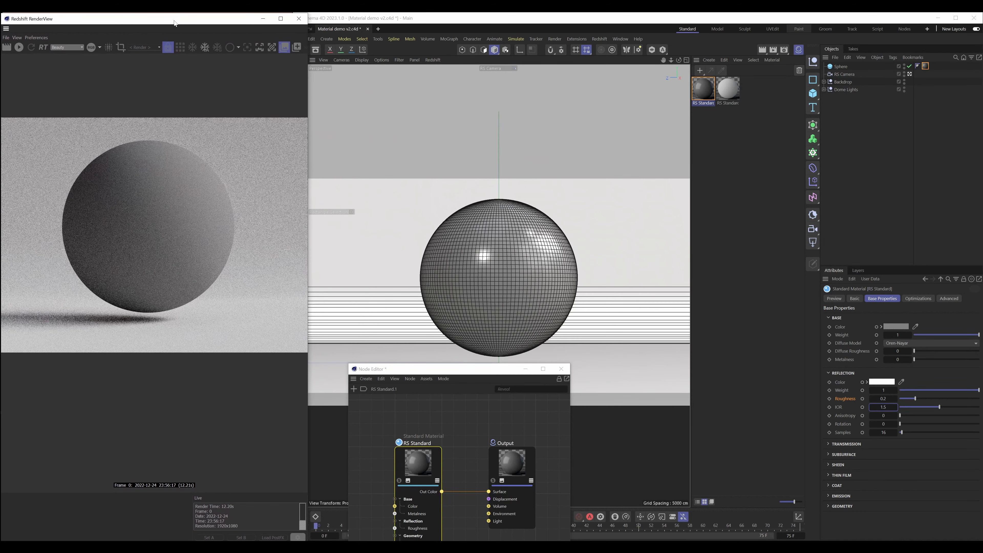
click(884, 407)
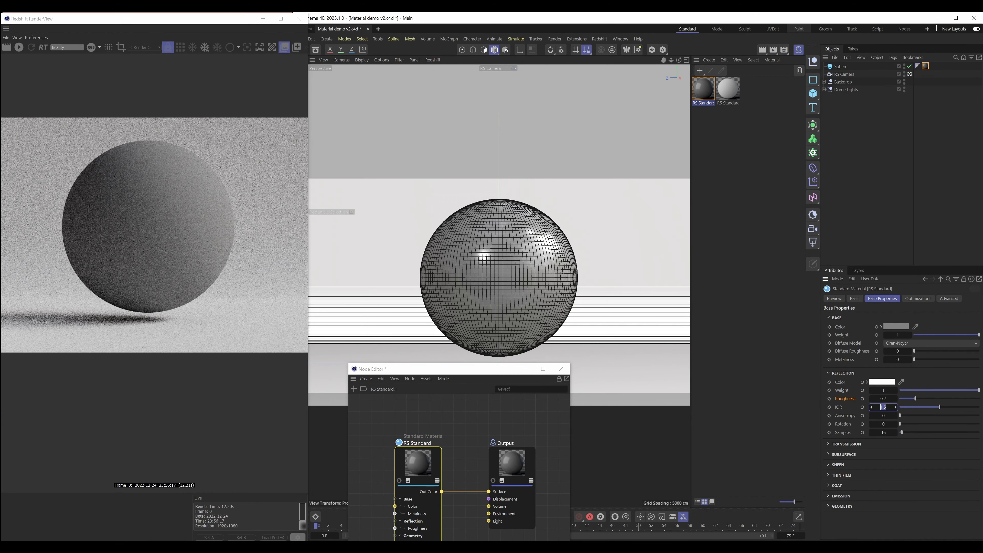
text(6)
key(Return)
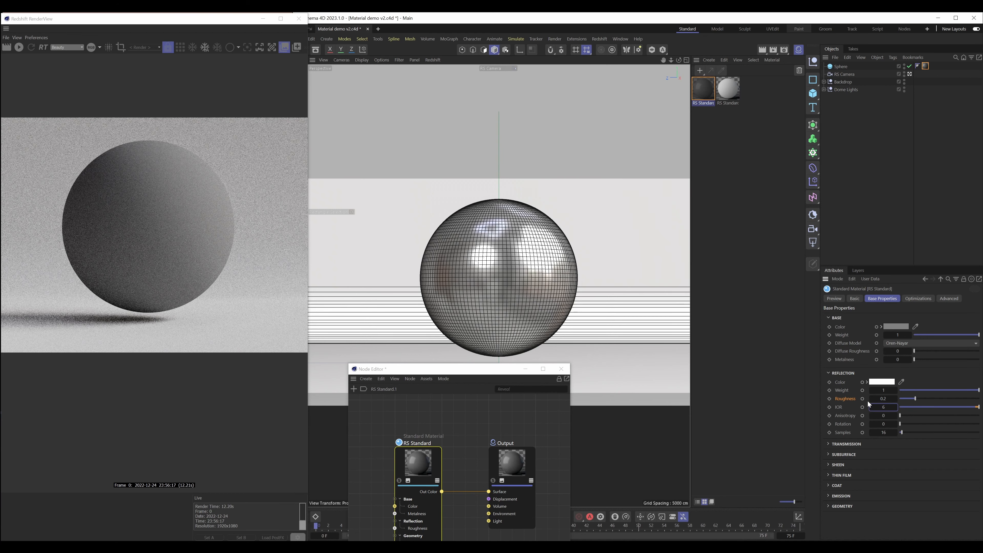
click(20, 47)
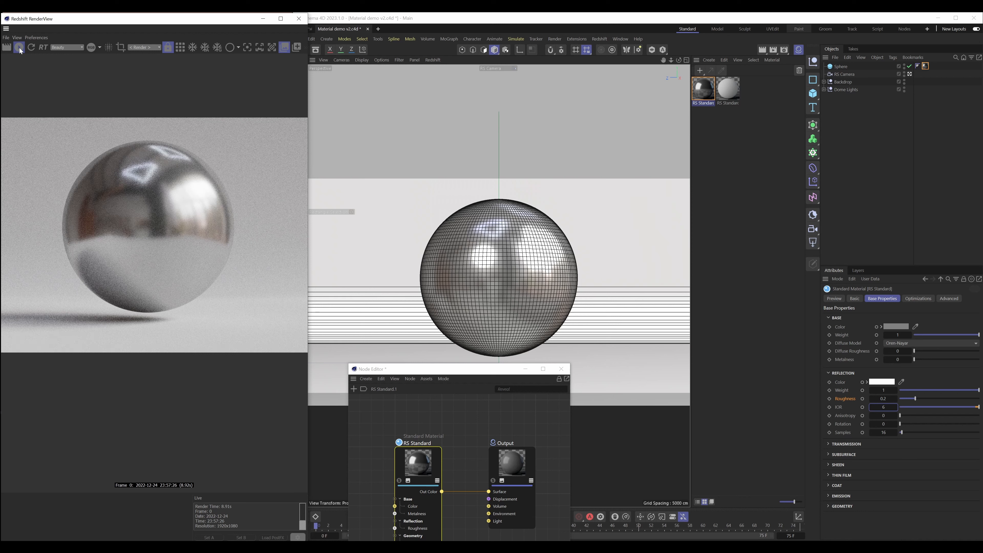
click(19, 48)
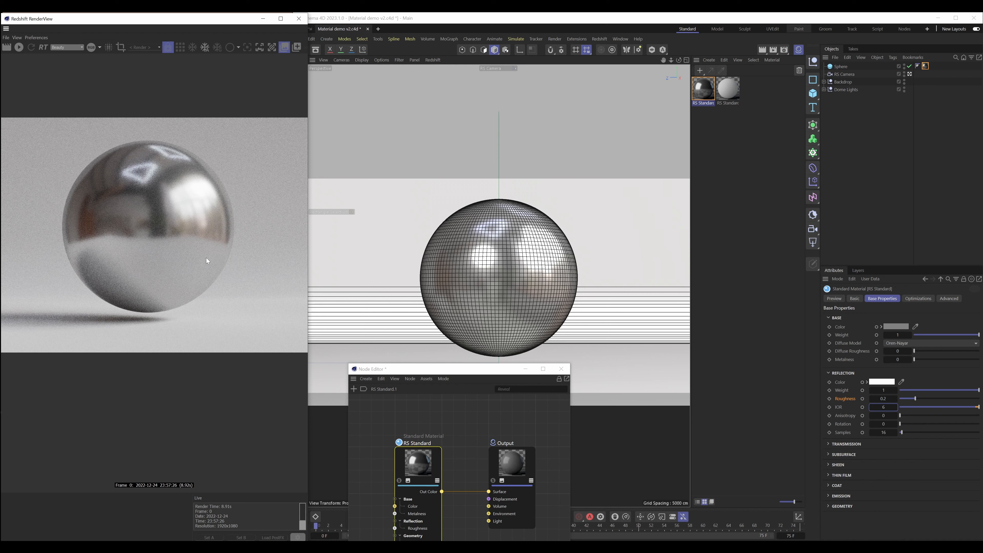
Set the material's base color to black by lowering its value to 0%.
click(898, 359)
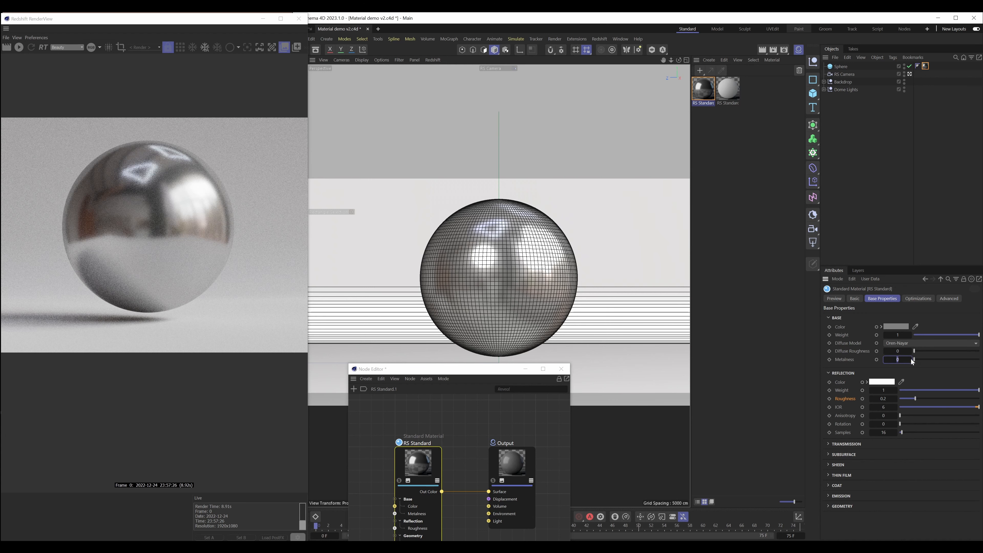
click(895, 326)
drag(929, 417, 883, 412)
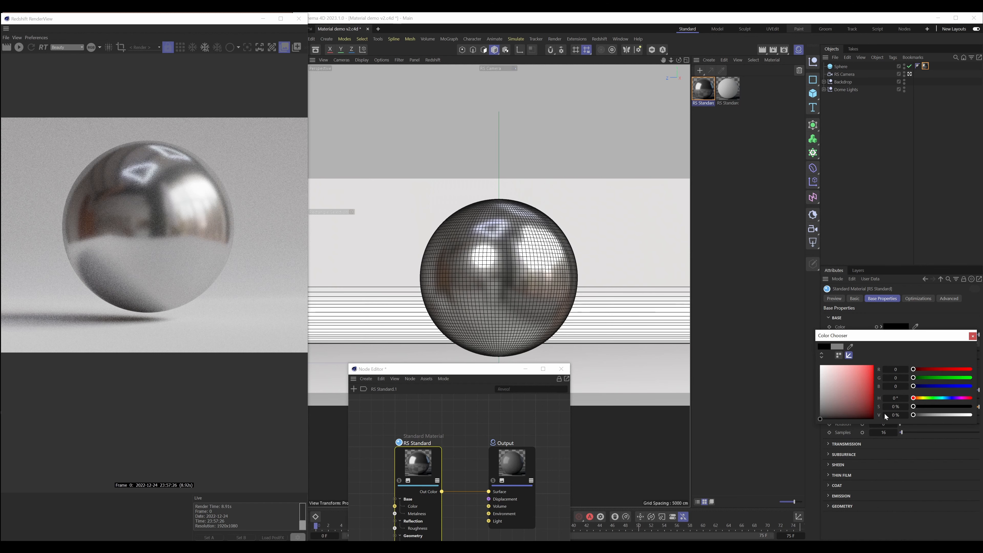
click(972, 336)
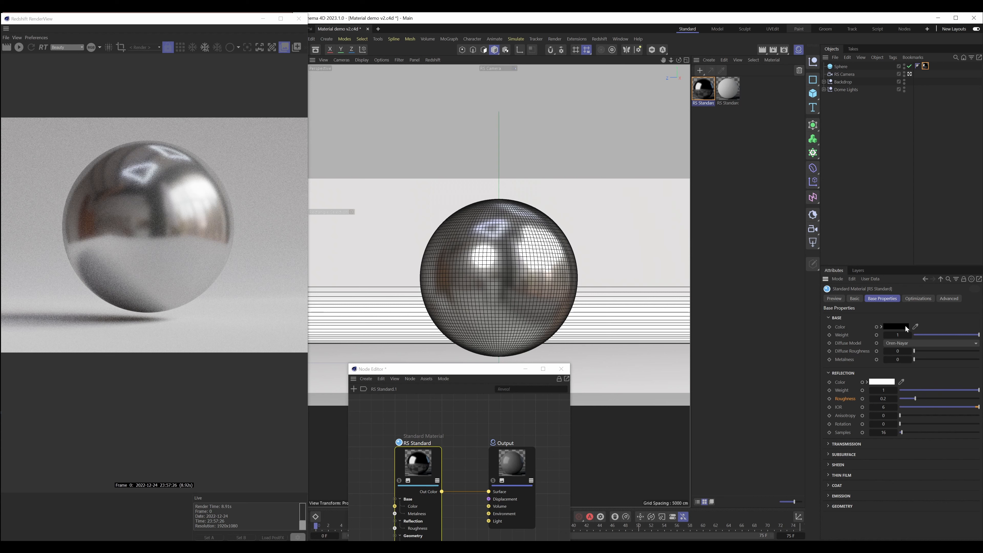
Change the base color to a dark red with 100% saturation and update the interactive render of the sphere.
click(903, 328)
drag(961, 407, 971, 406)
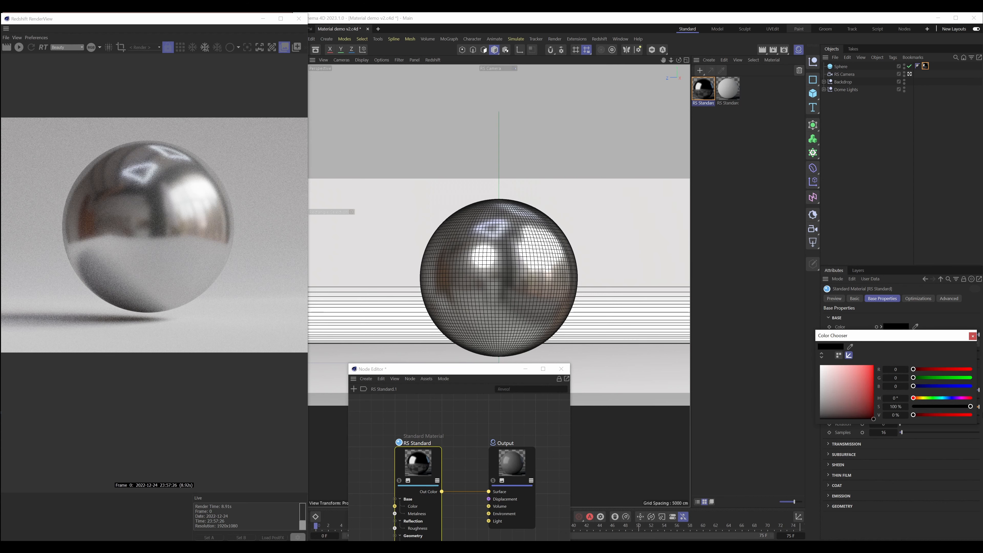
drag(904, 419, 927, 419)
click(972, 336)
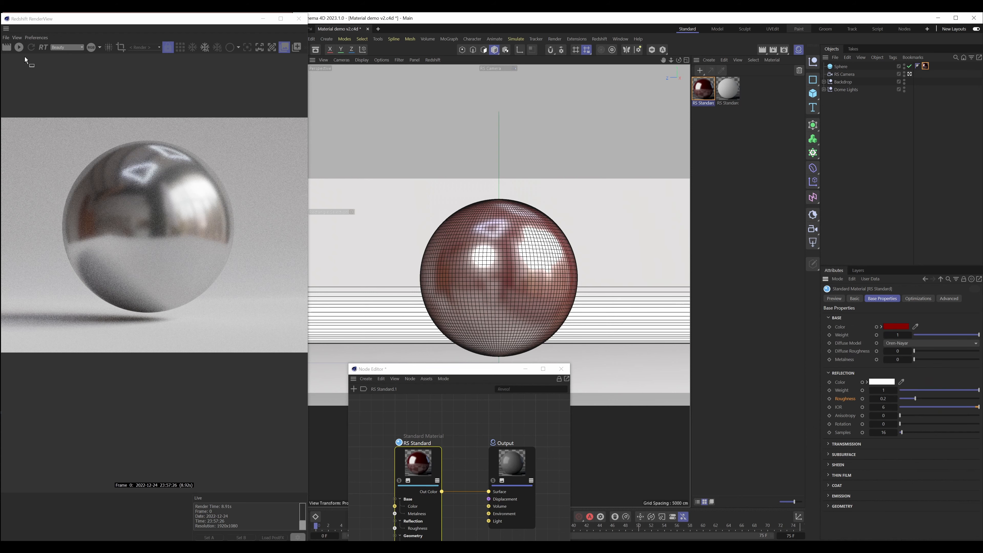
click(19, 48)
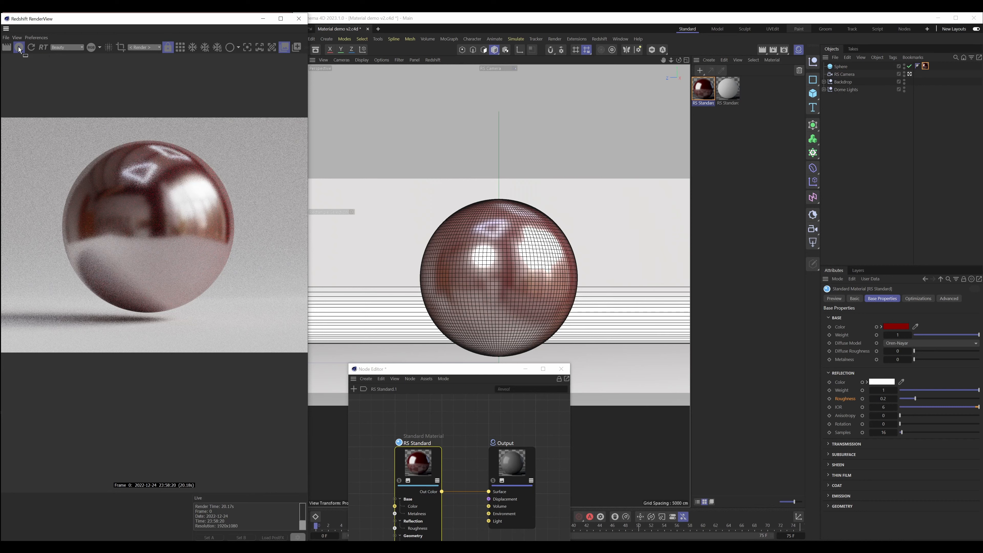
click(19, 48)
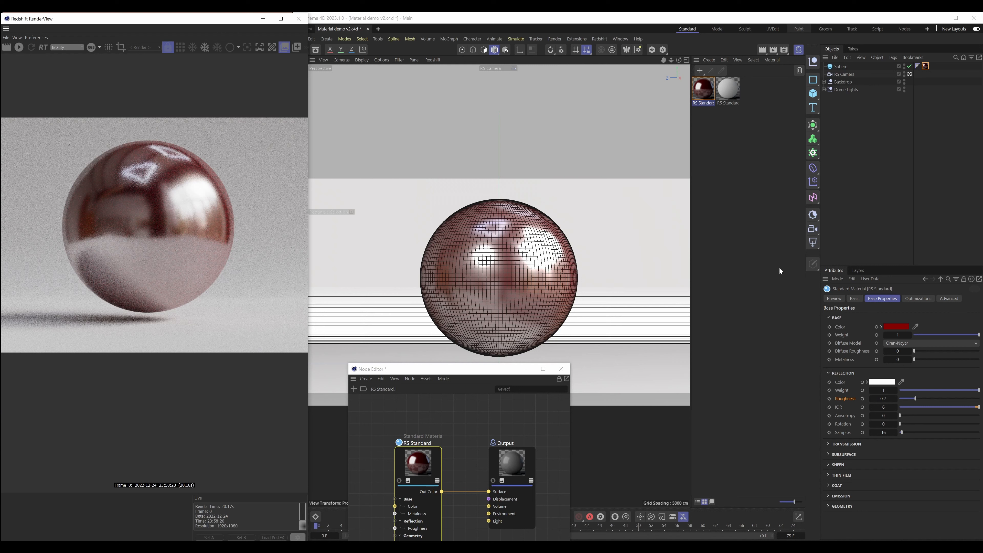
Return the base color to black by reducing its value to 0%.
click(896, 327)
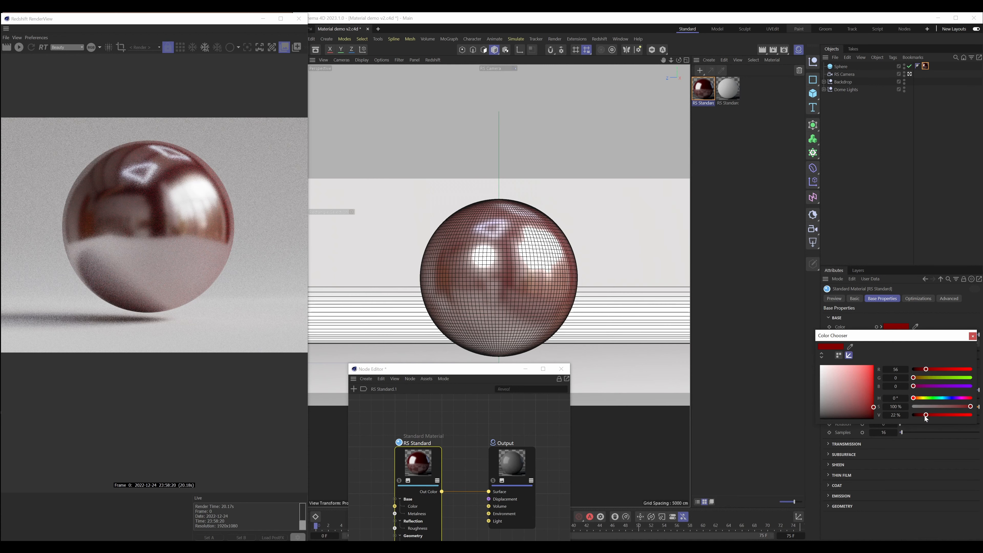
drag(923, 414, 865, 412)
click(972, 336)
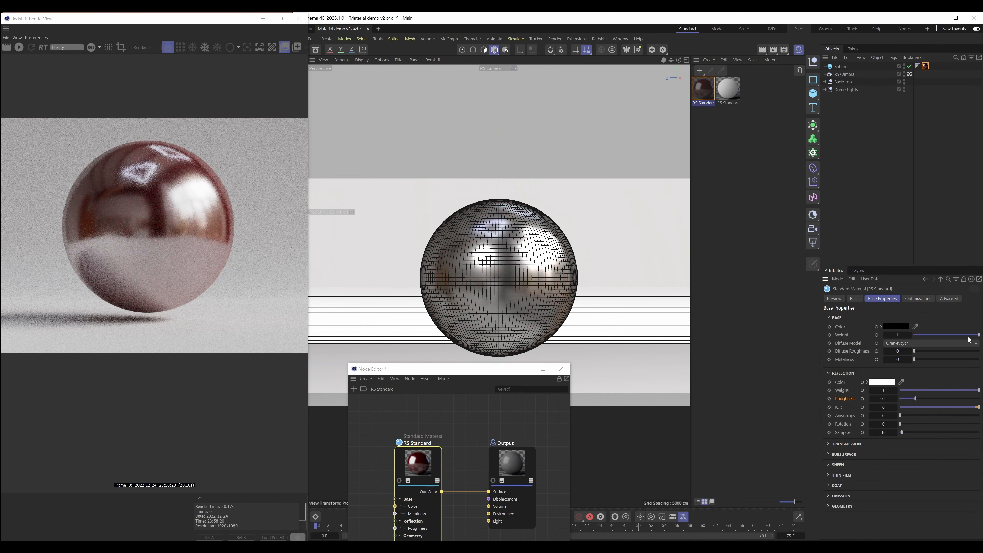
Set the reflection color to pure red by raising its saturation to 100%.
click(879, 383)
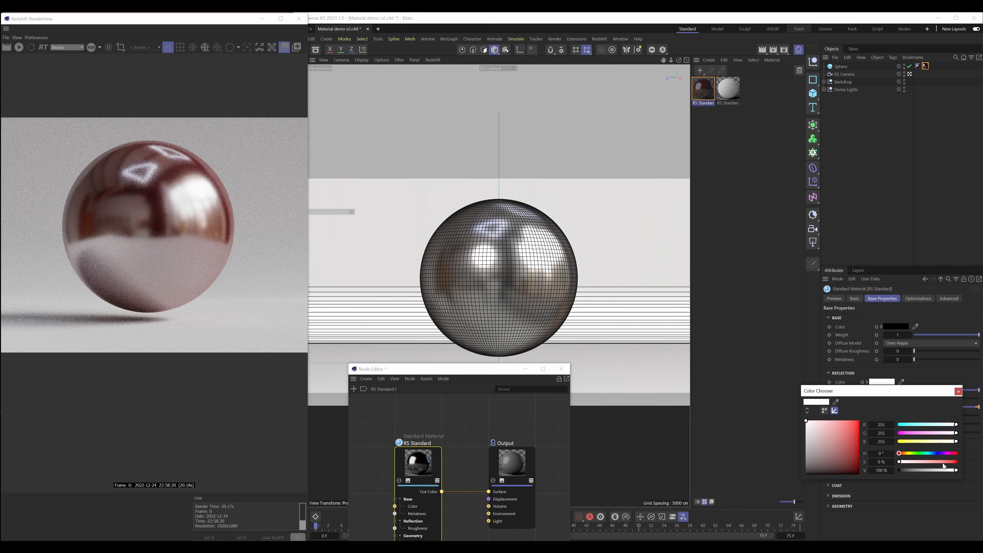
drag(945, 462, 956, 461)
click(885, 382)
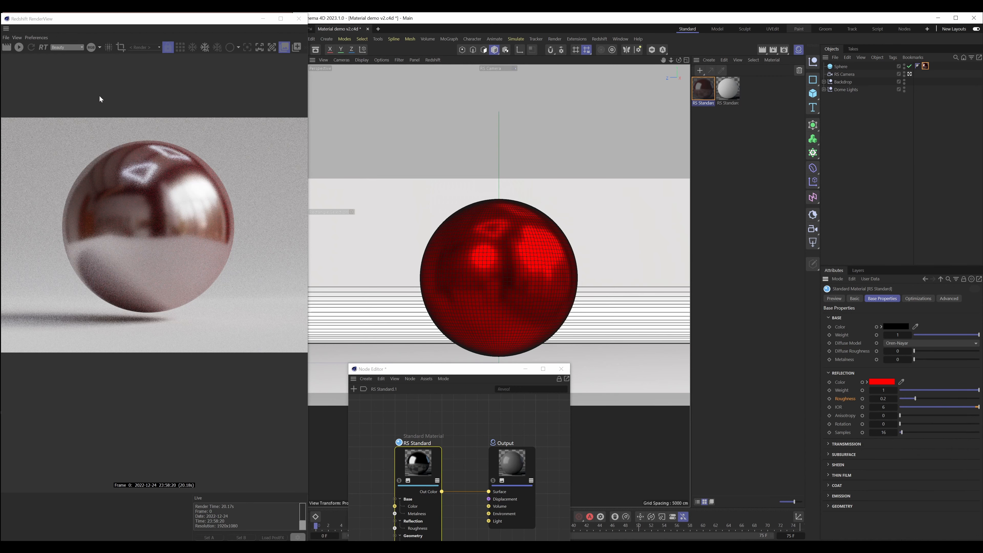
Update the interactive render of the sphere to view the red reflection color.
click(19, 49)
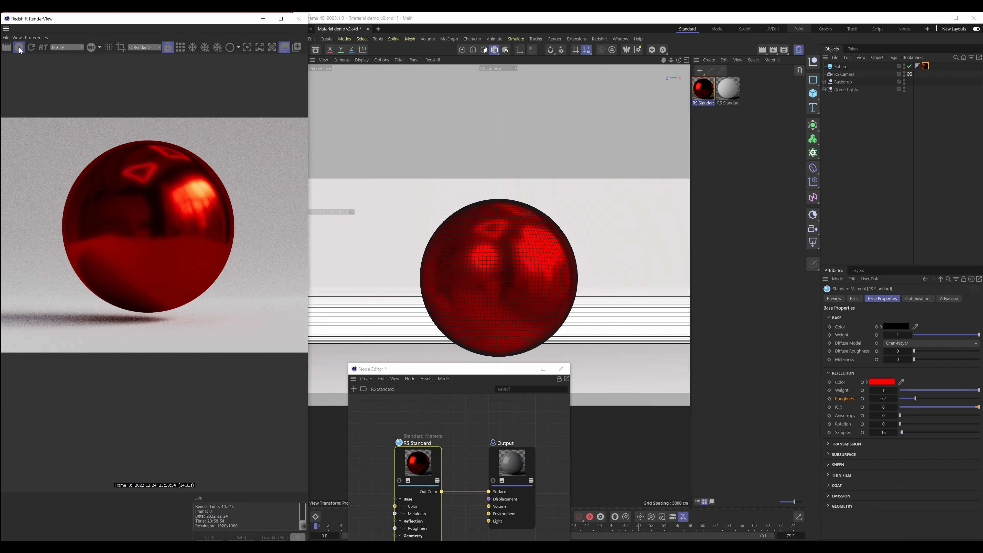
click(19, 47)
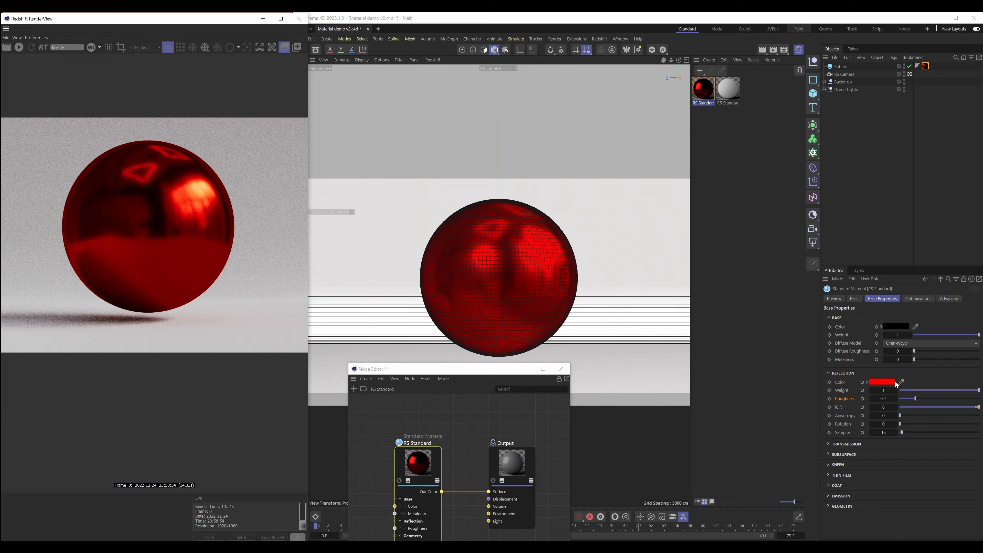
Return the reflection color to white with 0% saturation and set the reflection IOR to 1.5.
click(886, 383)
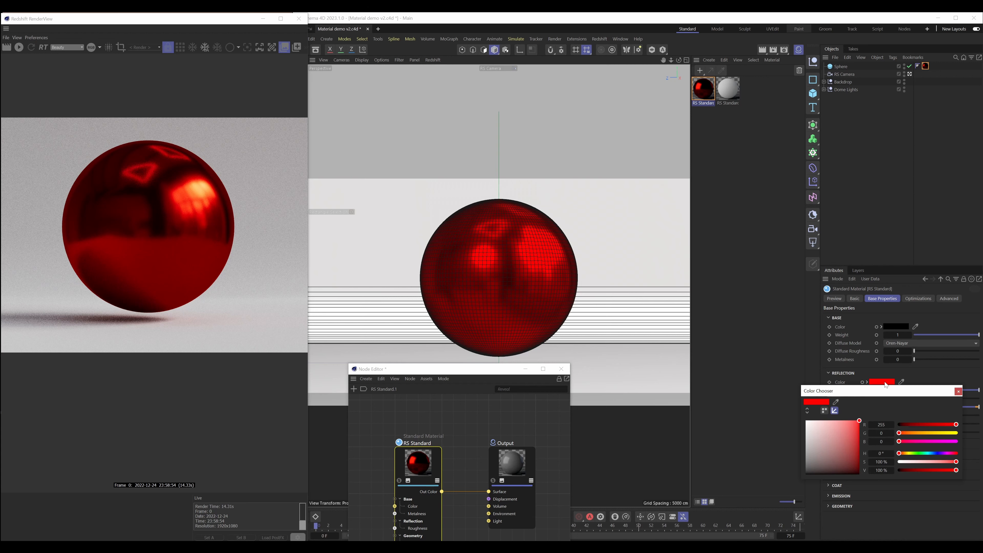
drag(935, 462, 894, 462)
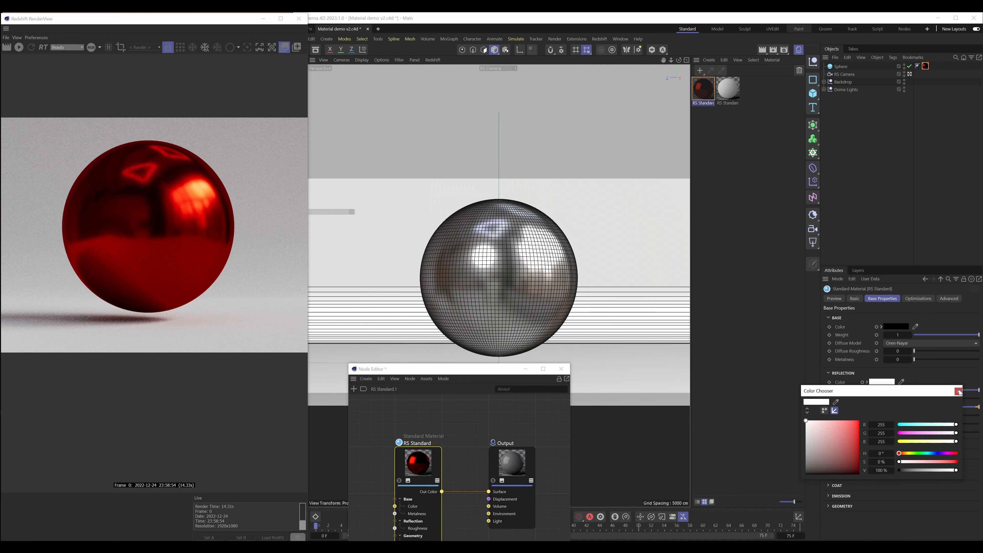
click(958, 391)
click(890, 407)
text(1.5)
key(Return)
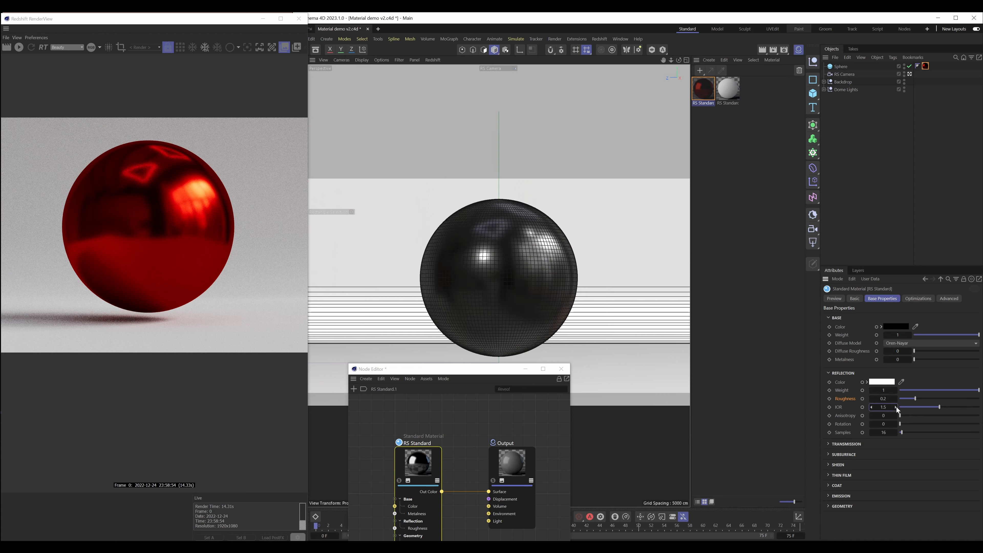
Set the material's base color to gray by raising its value to 20%.
click(899, 327)
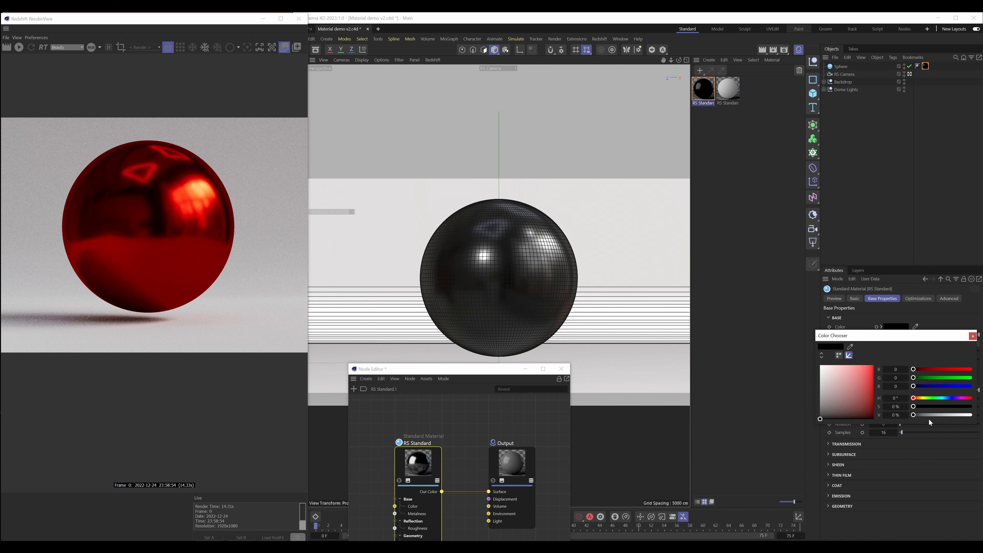
drag(922, 414, 925, 416)
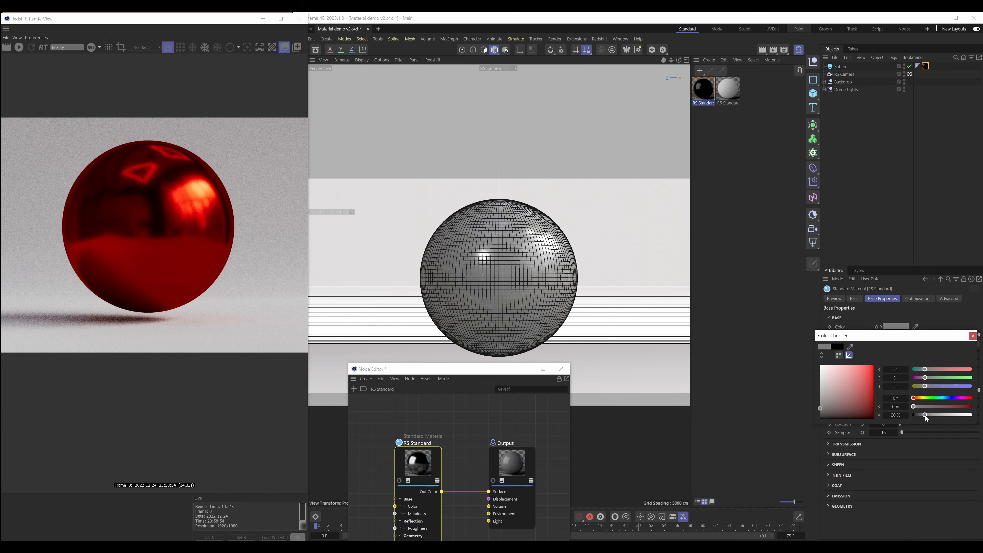
click(972, 335)
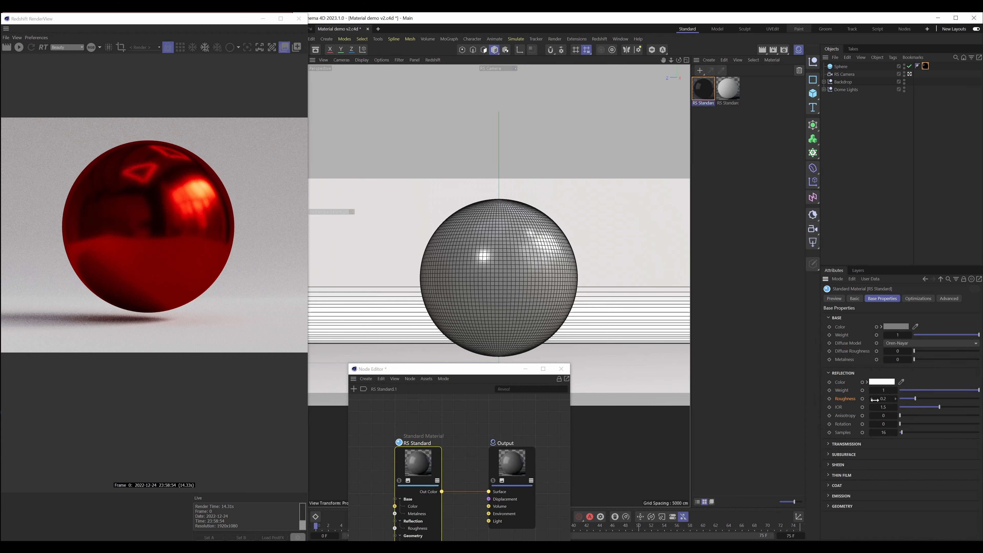
Set the material's transmission weight to 1 and update the interactive render of the sphere.
click(847, 444)
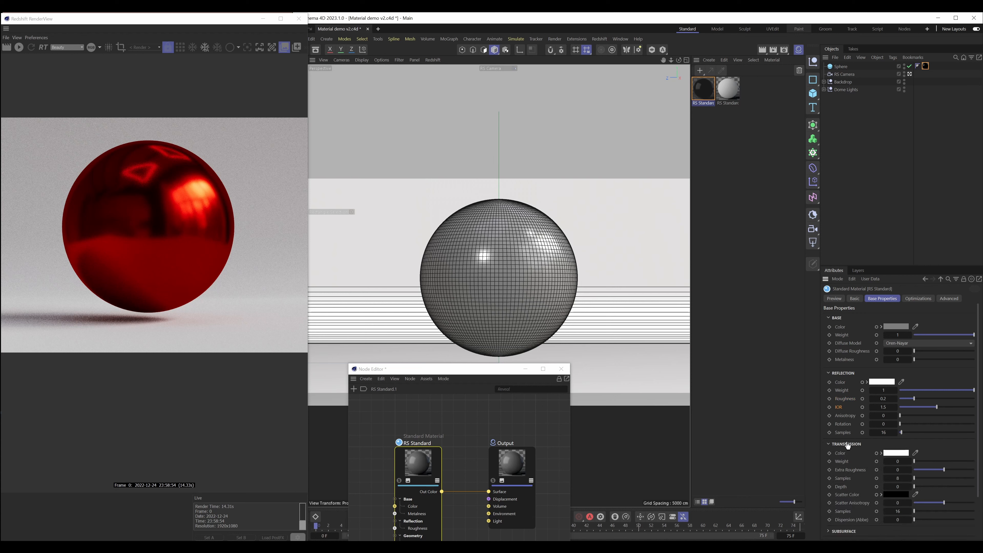
scroll(890, 420, down, 3)
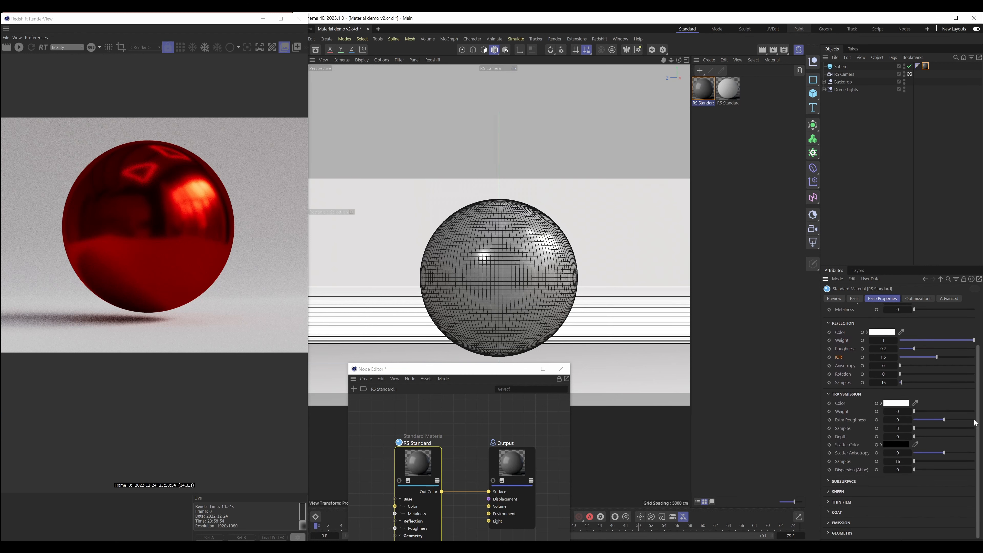
drag(465, 373, 428, 373)
click(898, 411)
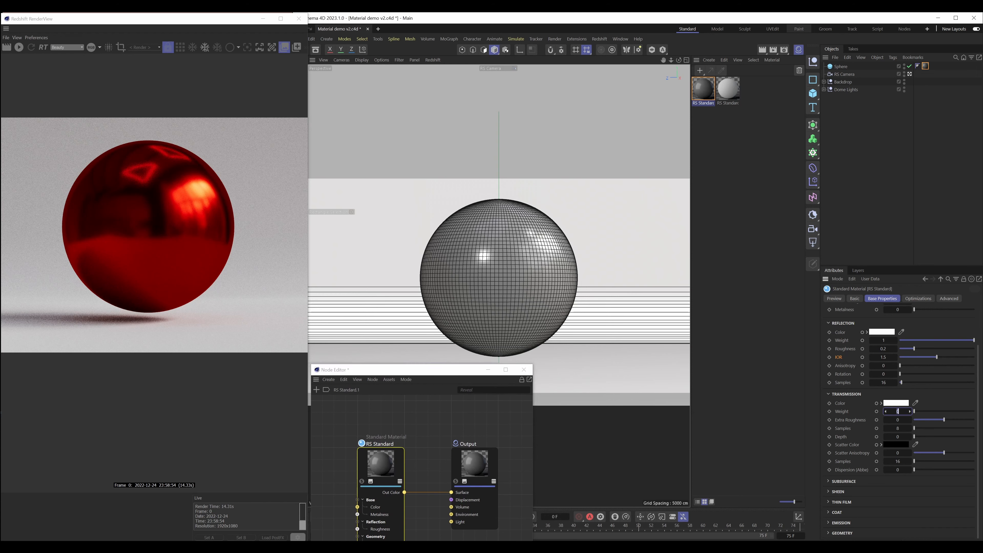
text(1)
key(Return)
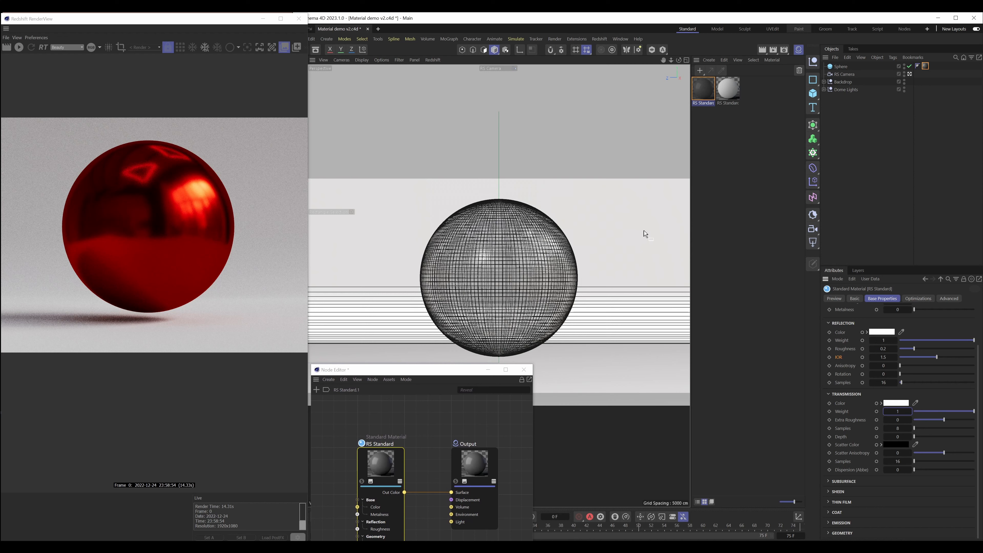
click(18, 48)
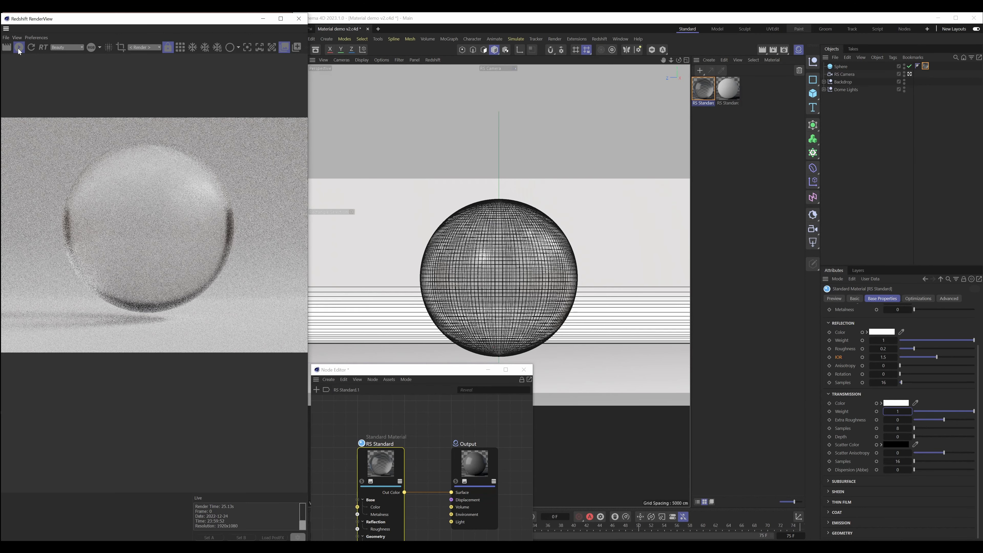
click(19, 47)
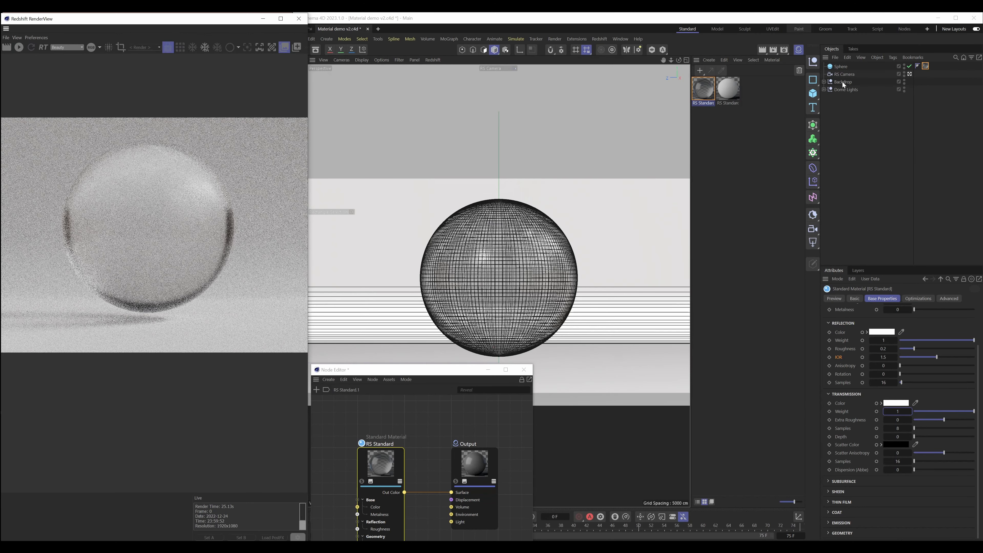
Leave the RS Camera view, add a 200 cm cube and move it behind the sphere.
click(910, 73)
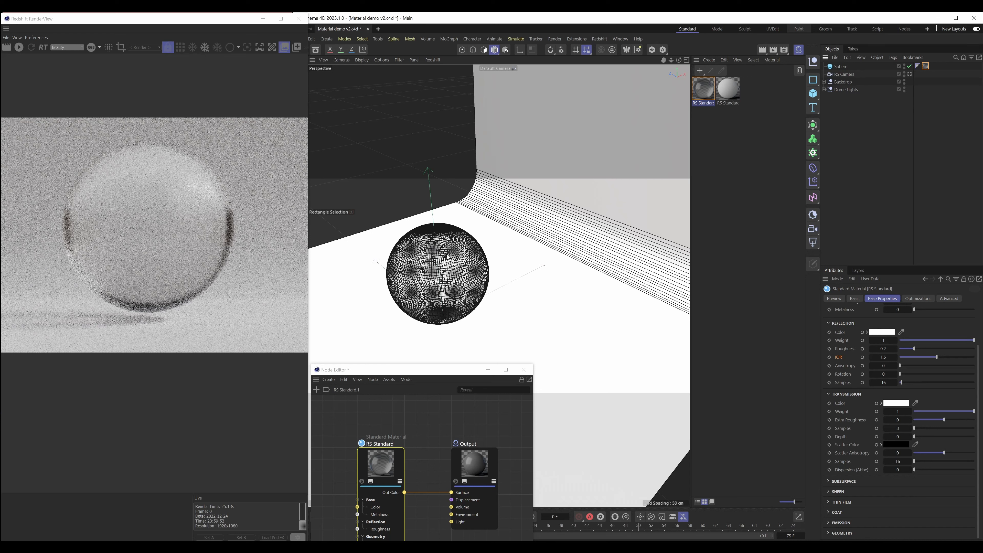
click(816, 97)
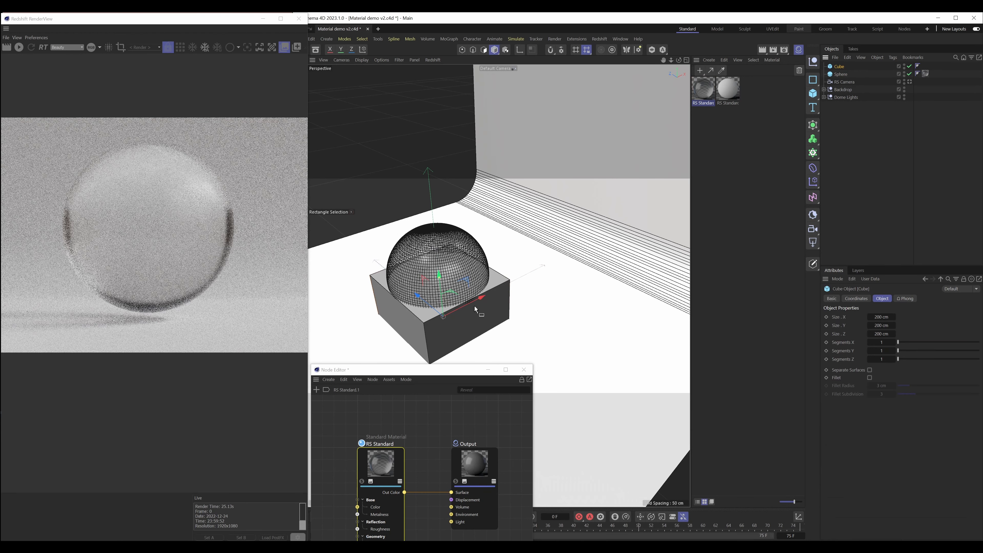
drag(476, 309, 542, 264)
Create a new Redshift Standard material.
click(709, 60)
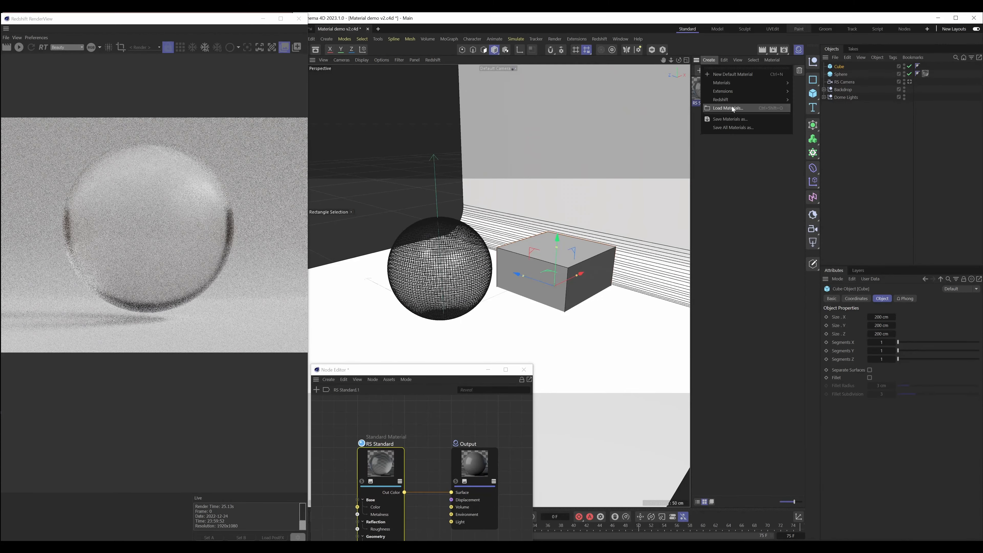
mouse_move(727, 100)
click(834, 104)
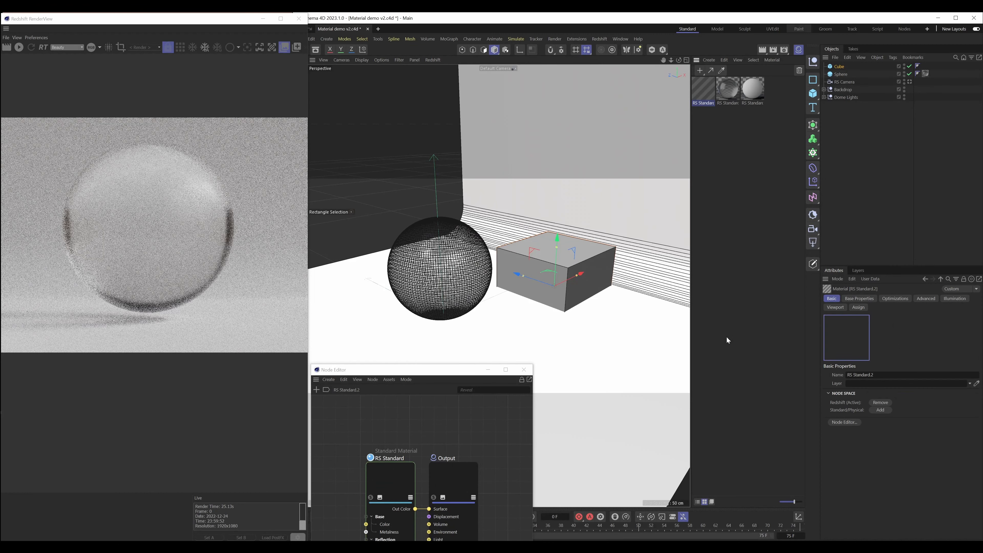
Change the new material's base color to dark red with 100% saturation and apply the material to the cube.
click(859, 298)
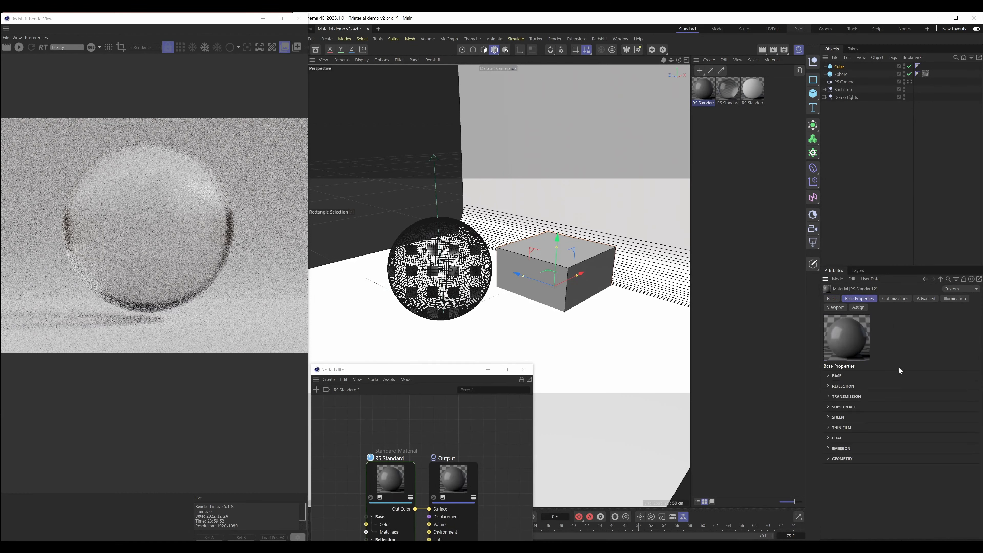
click(902, 385)
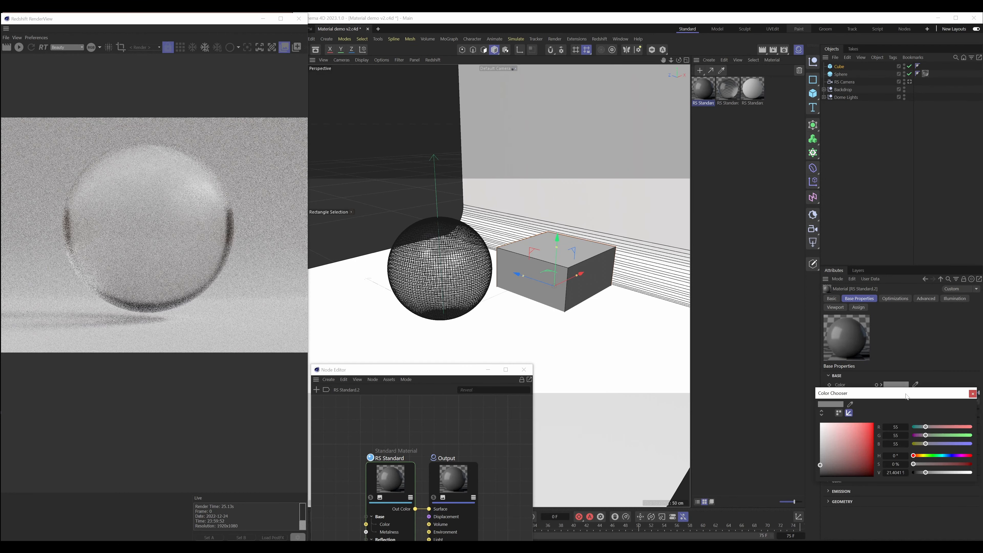
drag(935, 465, 973, 465)
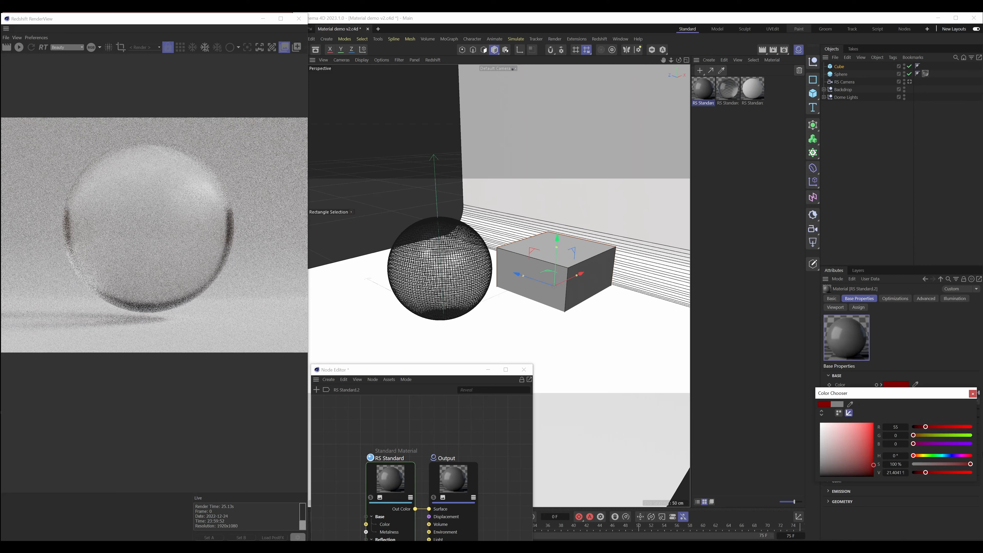
click(972, 394)
drag(701, 90, 846, 69)
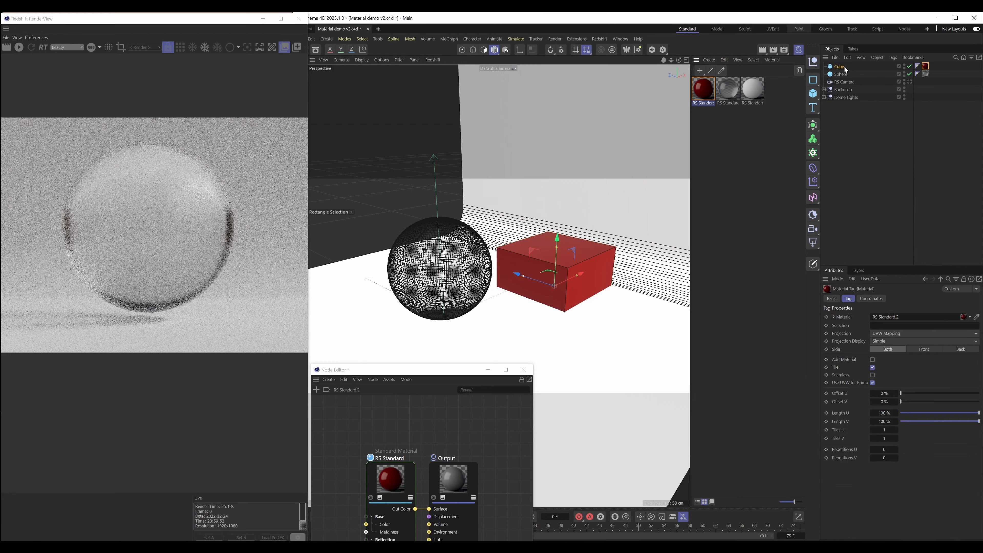
Return to the RS Camera view and update the interactive render of the transmissive sphere with the red cube.
click(910, 82)
click(730, 90)
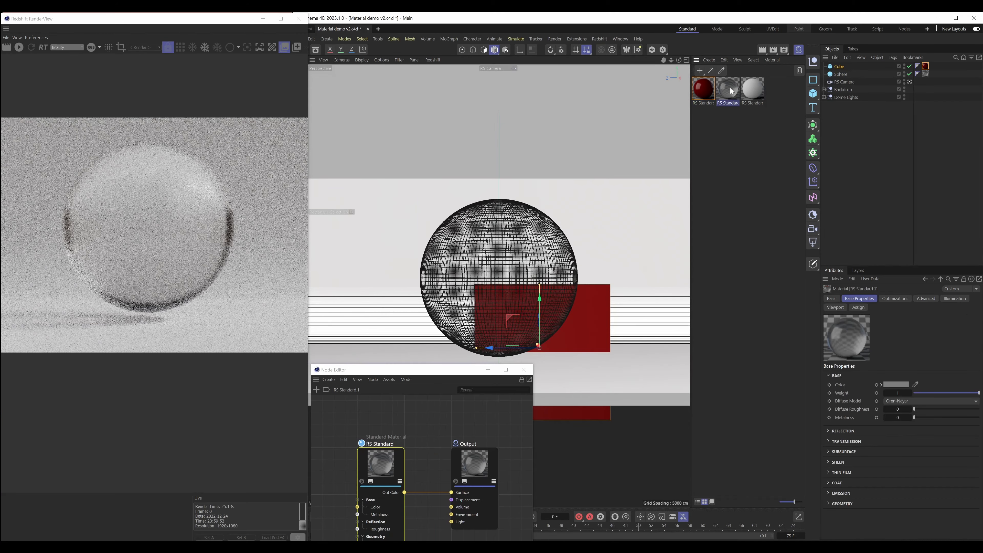
drag(401, 370, 338, 309)
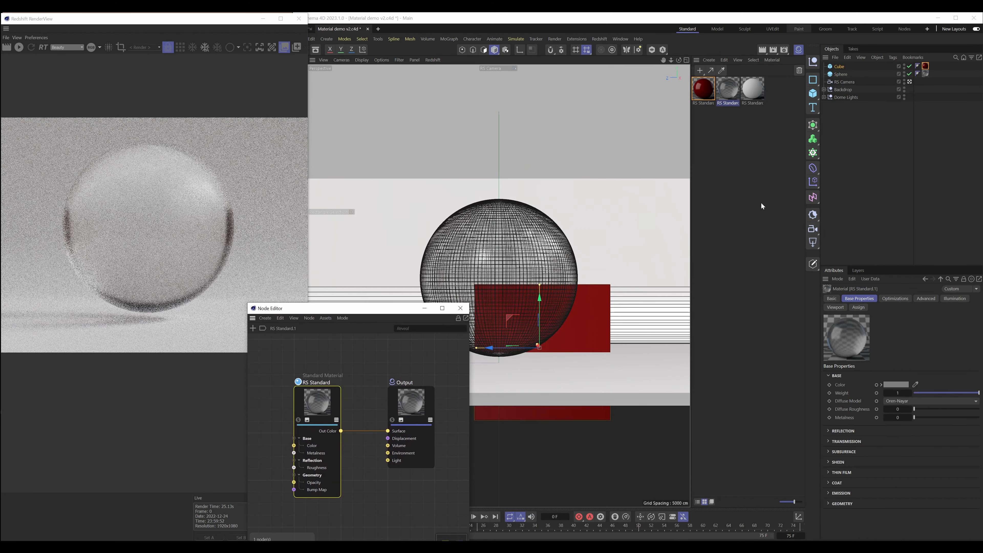
click(860, 179)
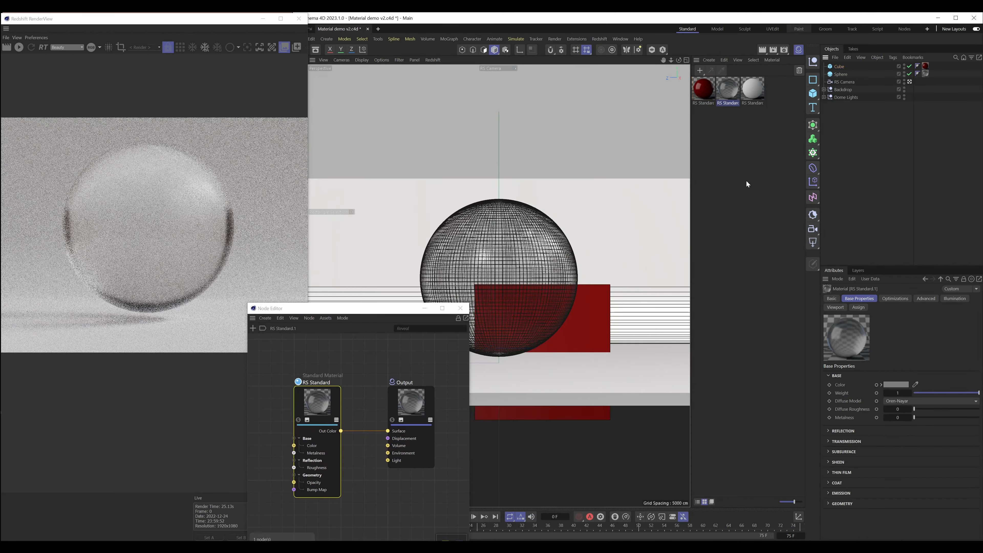
click(20, 48)
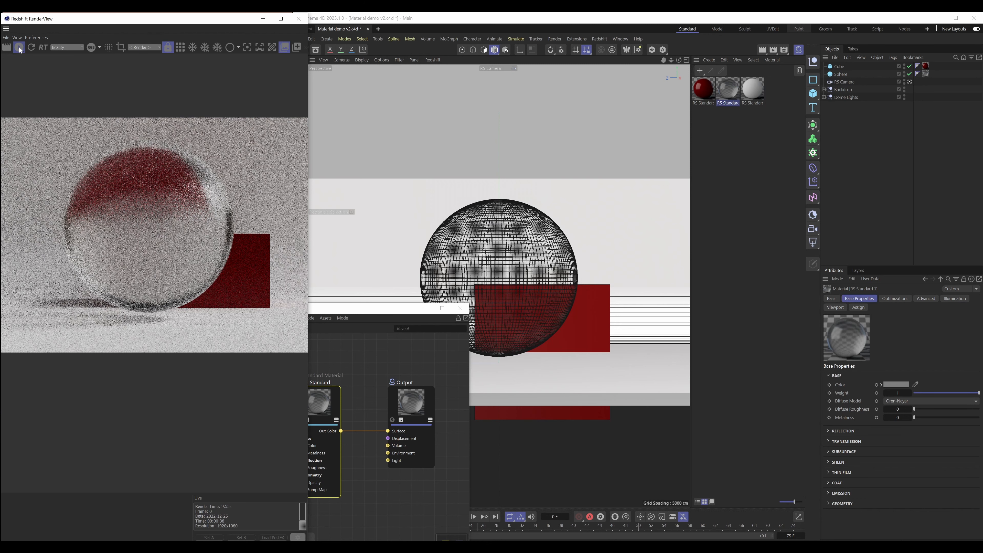
click(19, 49)
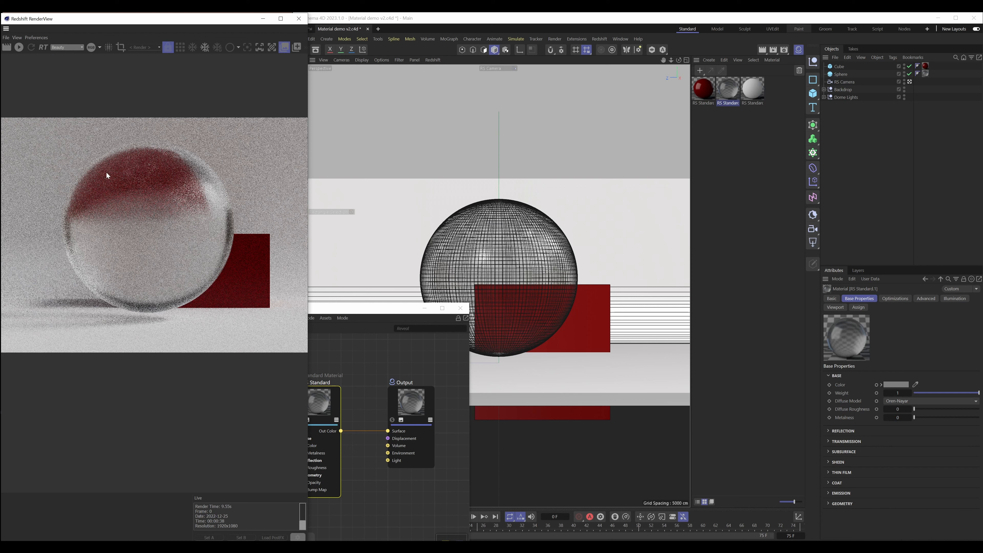
Set the reflection IOR of the sphere's transmissive material to 1.
drag(367, 309, 318, 322)
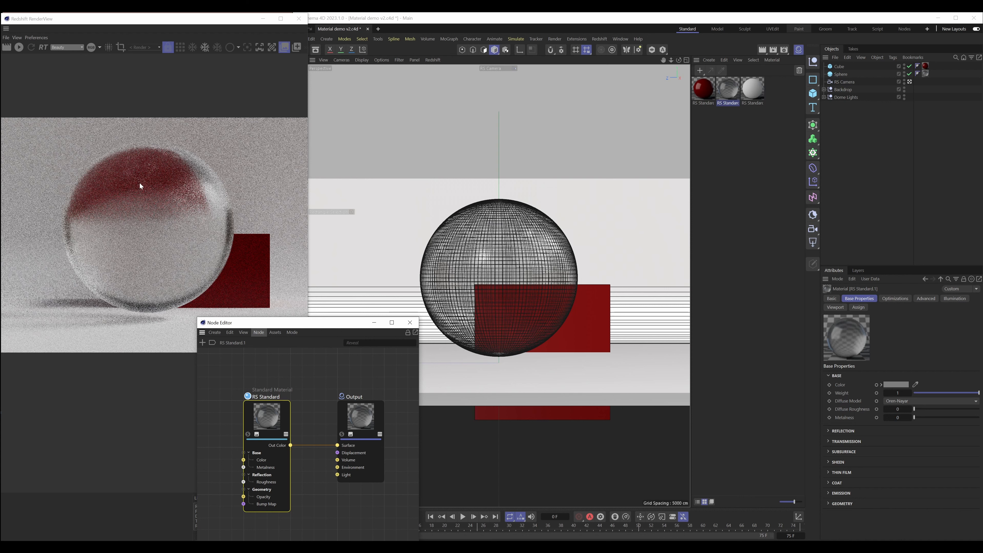
drag(315, 325, 334, 308)
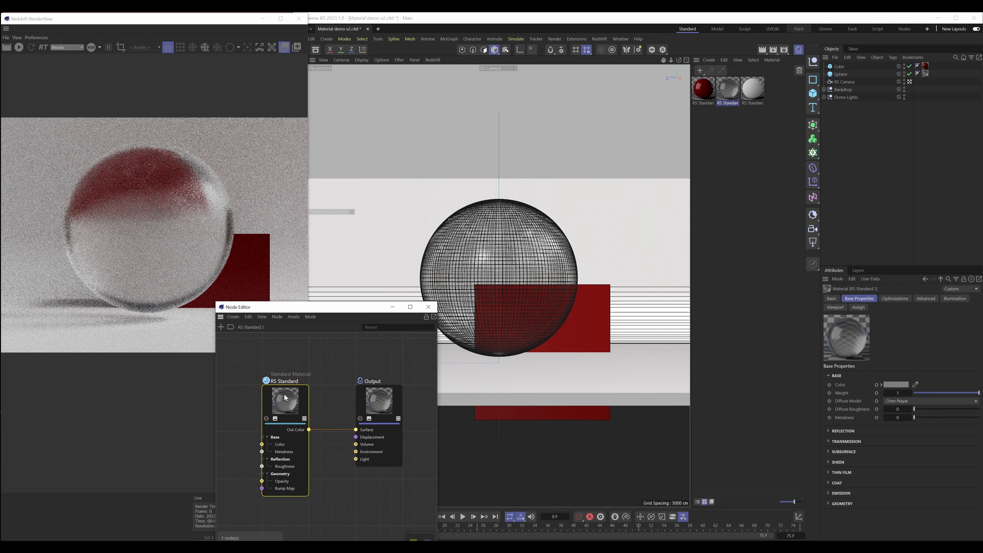
click(292, 391)
click(882, 405)
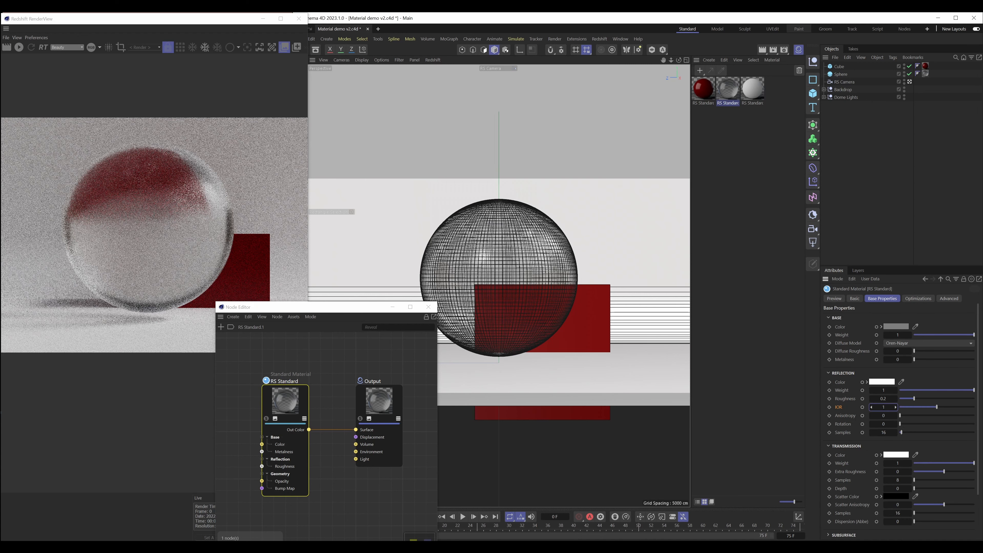
text(1)
key(Return)
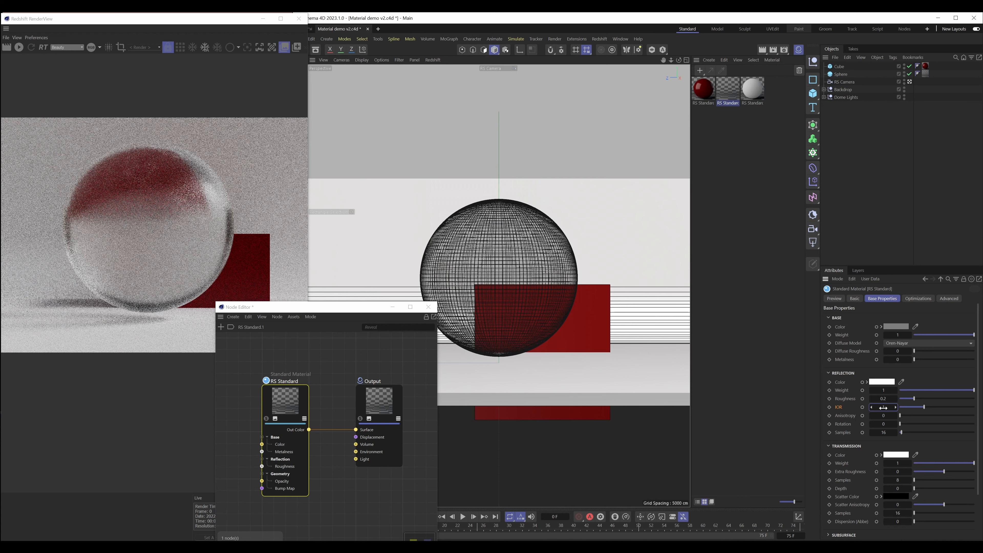
Update the interactive render to examine the transmissive sphere at an IOR of 1.
mouse_move(148, 14)
mouse_down()
mouse_move(200, 36)
mouse_move(684, 97)
mouse_move(173, 36)
mouse_move(148, 20)
mouse_up()
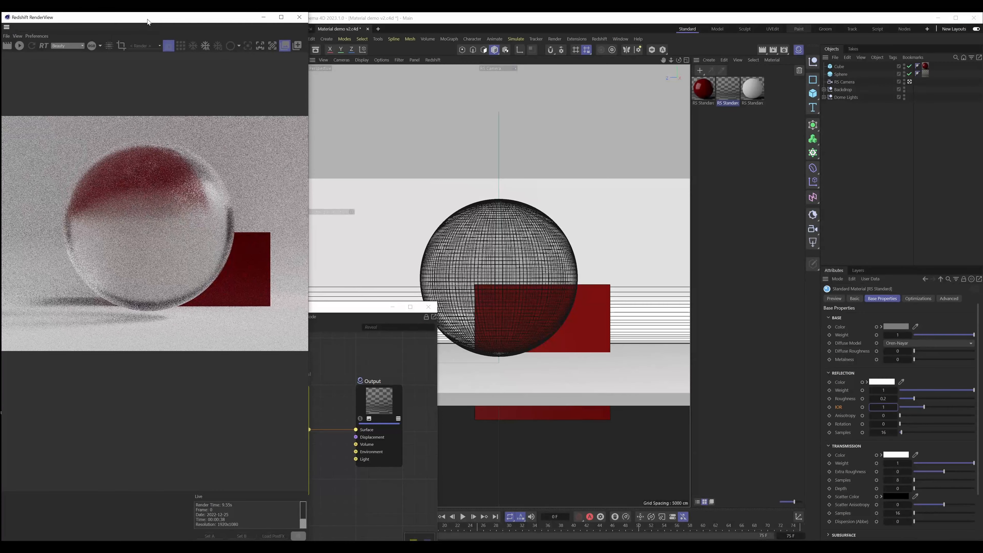
click(20, 47)
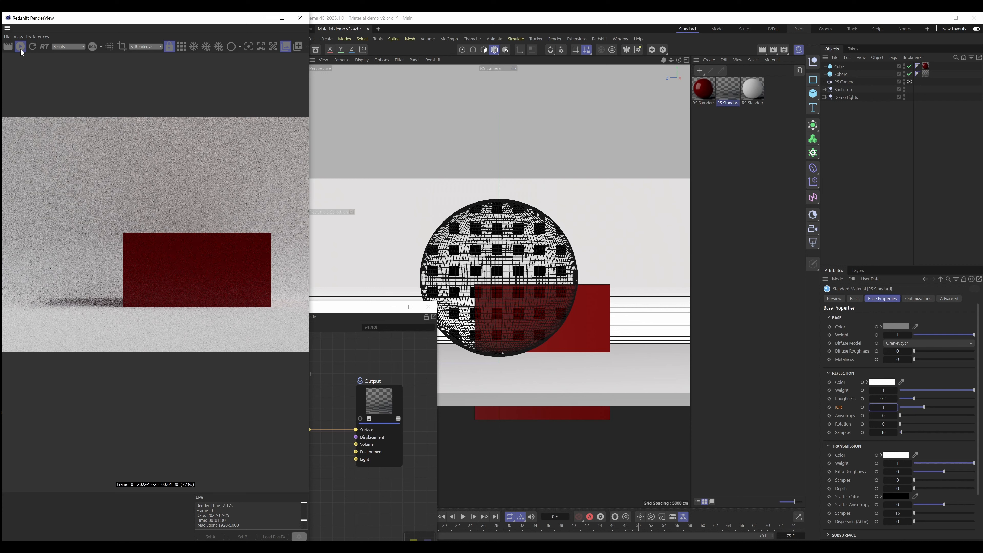
click(20, 47)
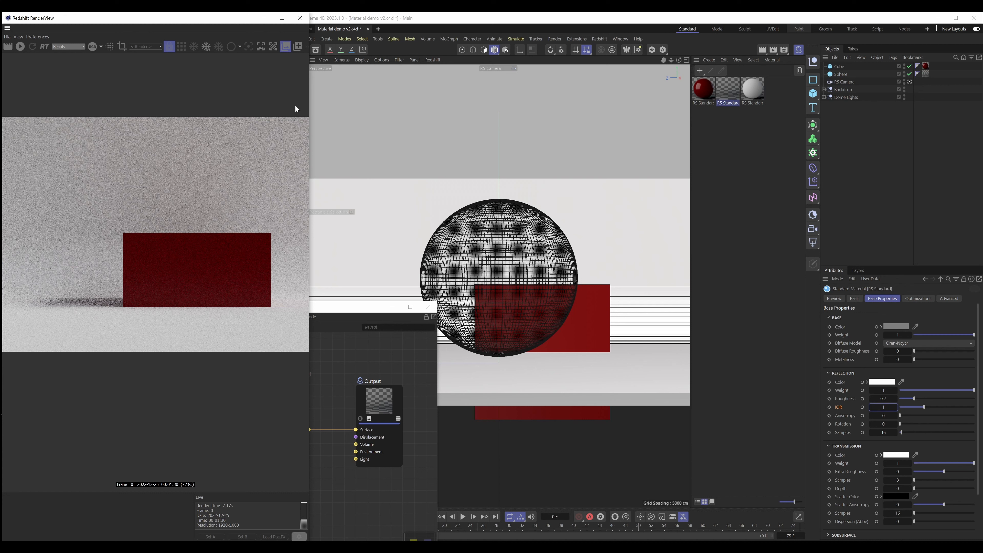
Set the reflection IOR of the sphere's transmissive material to 1.33.
click(884, 407)
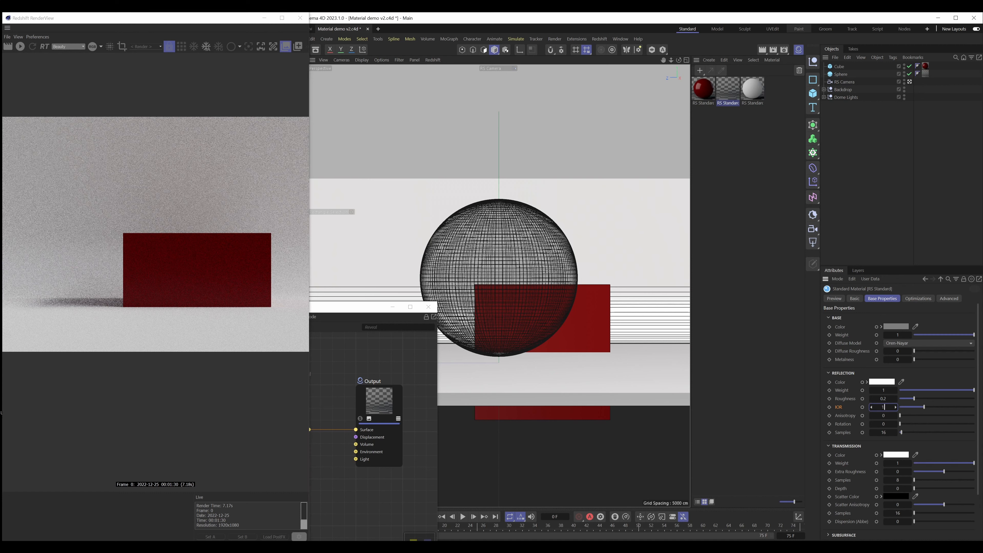
text(3)
key(Return)
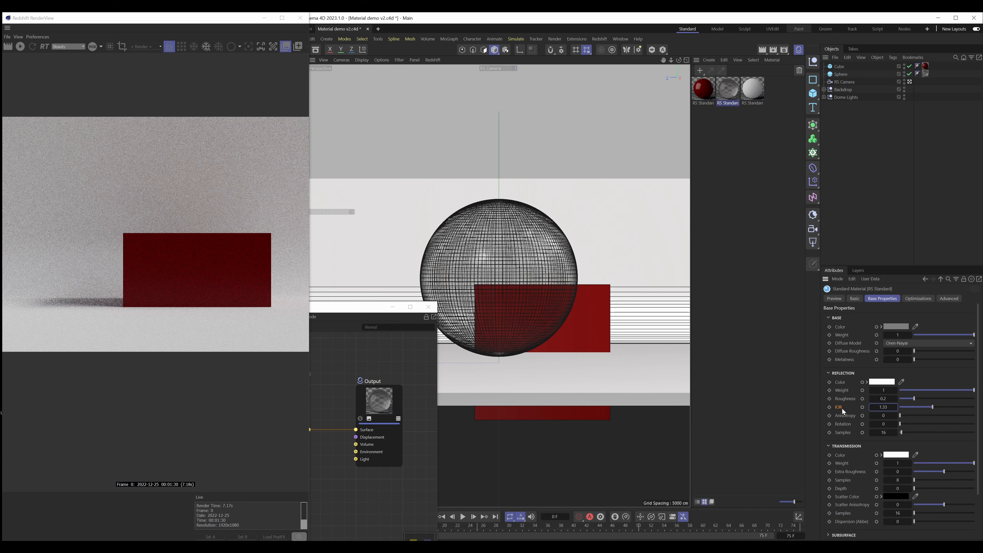
Update the interactive render at the 1.33 IOR, store a snapshot of it and stop rendering.
click(22, 48)
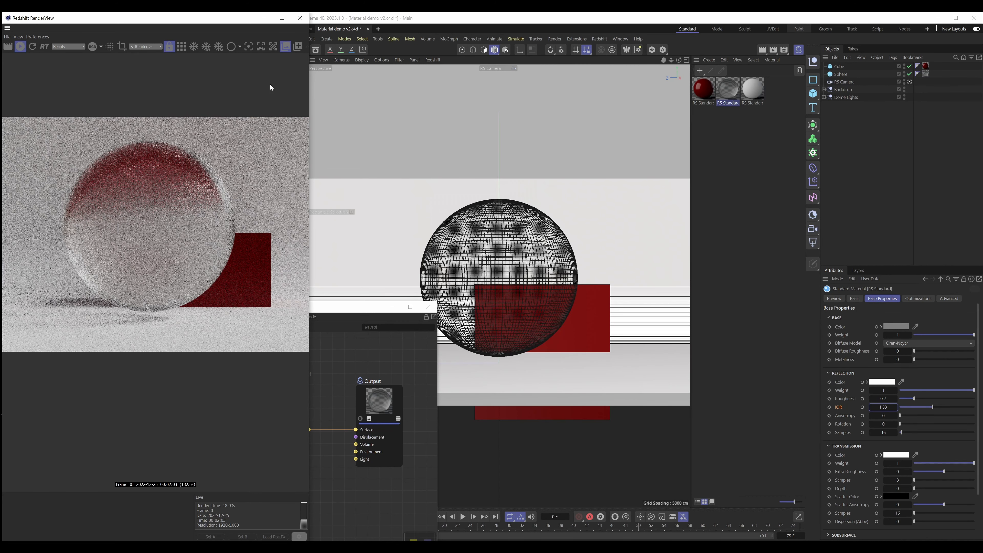
click(297, 48)
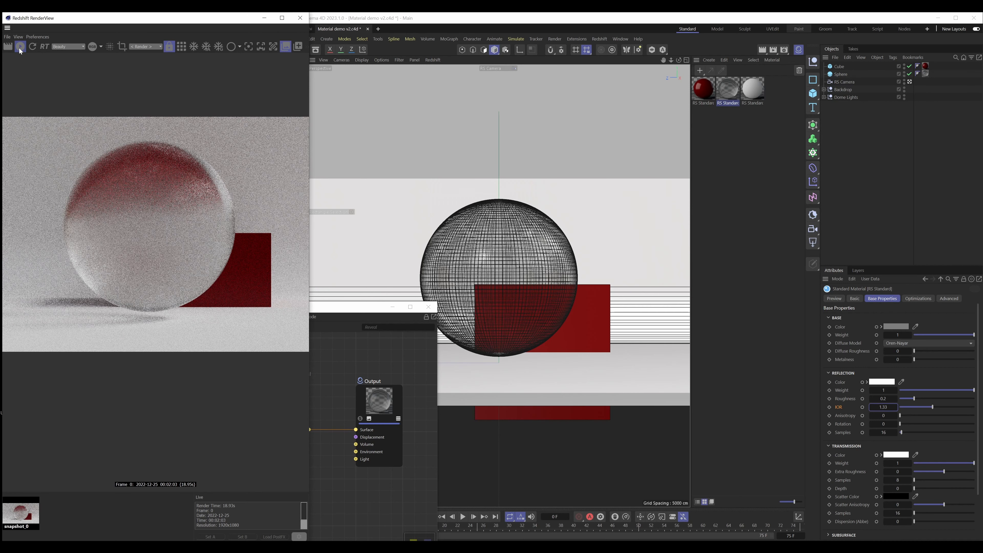
click(20, 47)
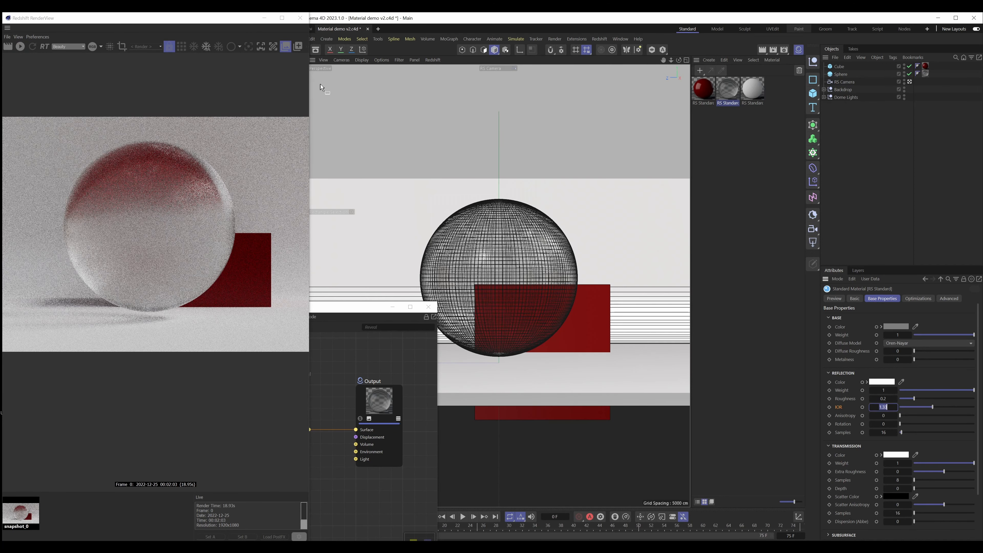
drag(206, 20, 148, 17)
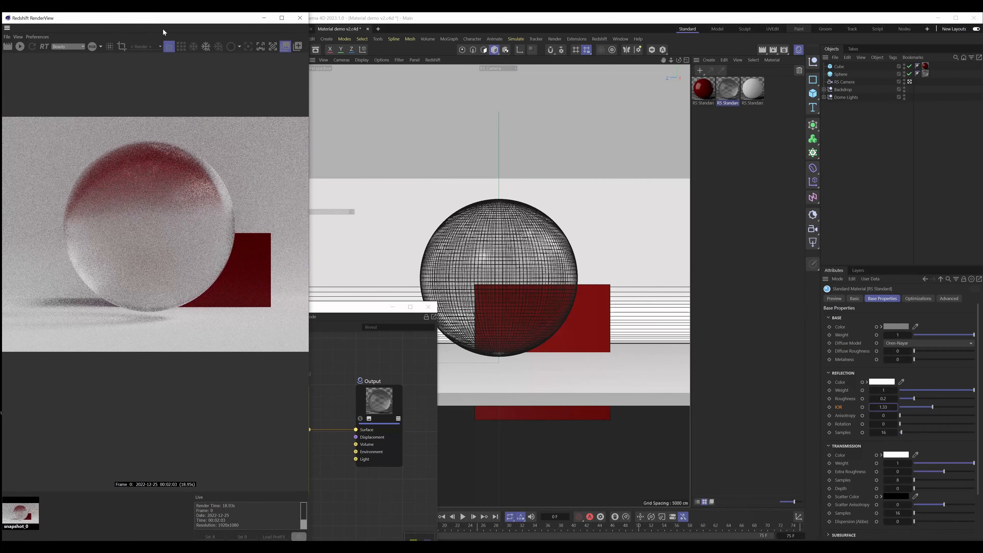
Set the reflection IOR of the sphere's transmissive material to 2.42.
click(880, 407)
text(2.42)
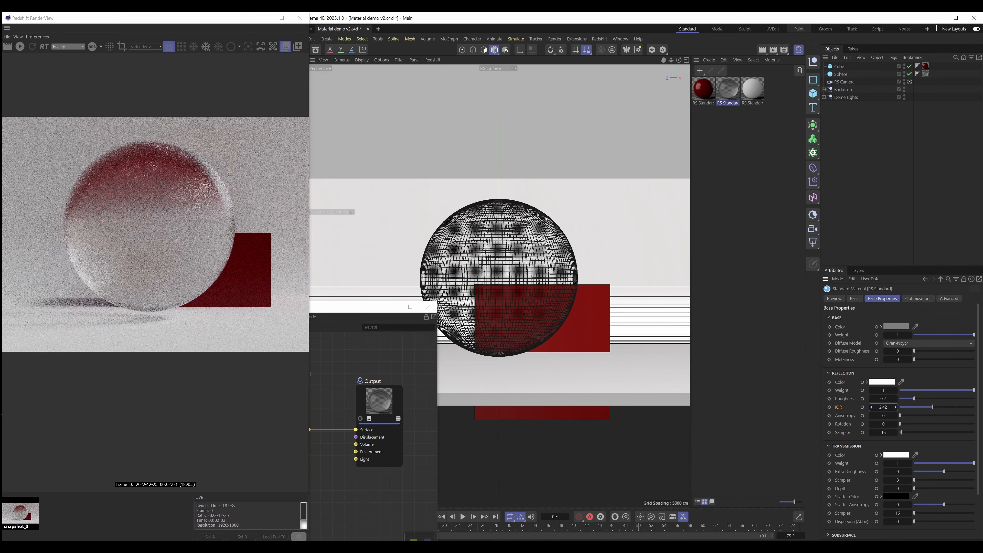
key(Return)
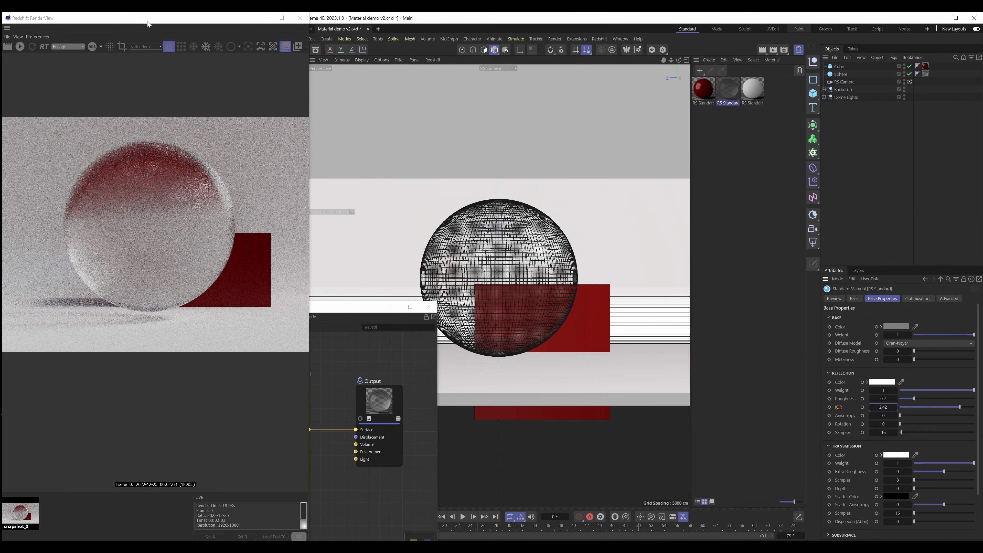
Update the interactive render at the 2.42 IOR, stop it and store a second snapshot.
mouse_move(145, 19)
mouse_down()
mouse_move(468, 46)
mouse_move(148, 21)
mouse_up()
click(19, 47)
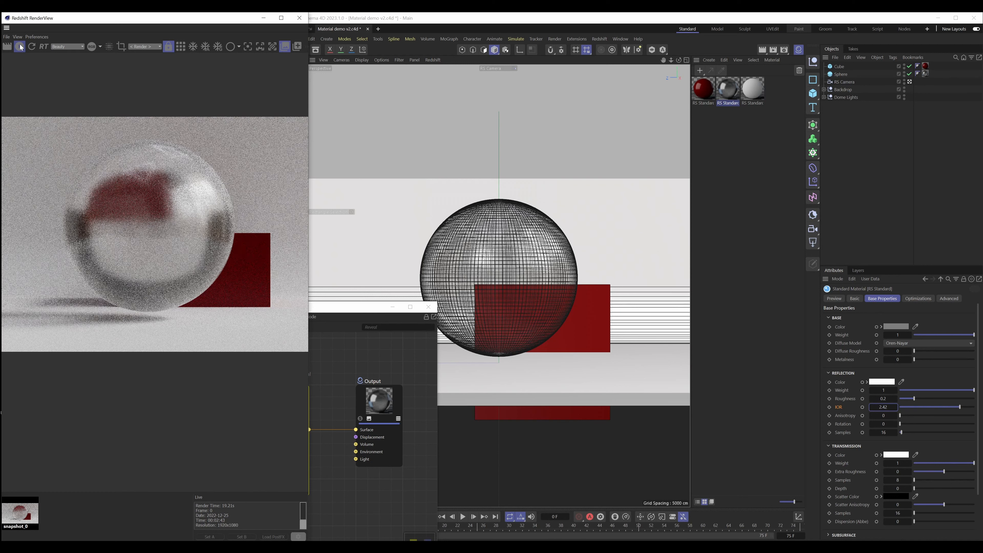
click(19, 47)
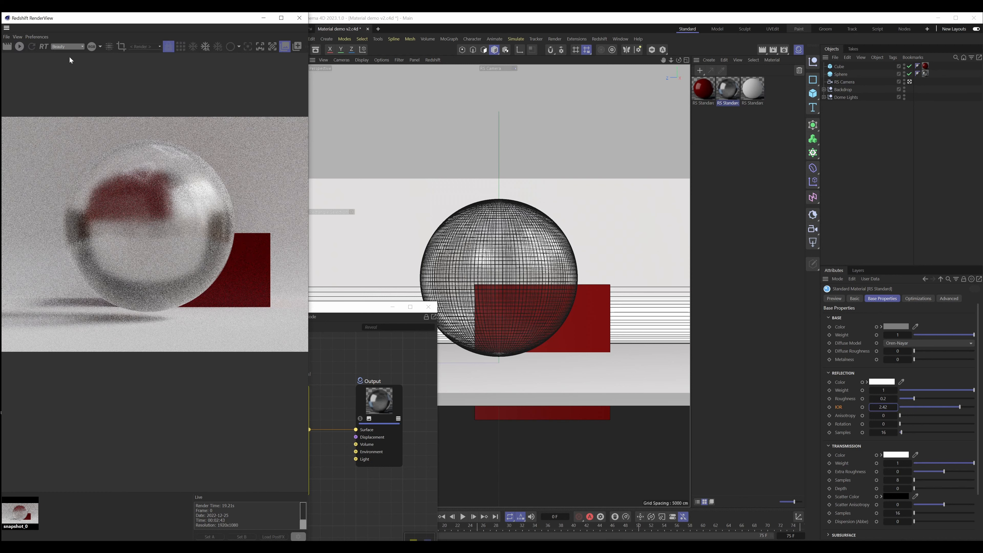
click(296, 46)
Compare the sphere's refraction by switching between the 1.33 and 2.42 IOR snapshots, and return to the live render.
click(54, 510)
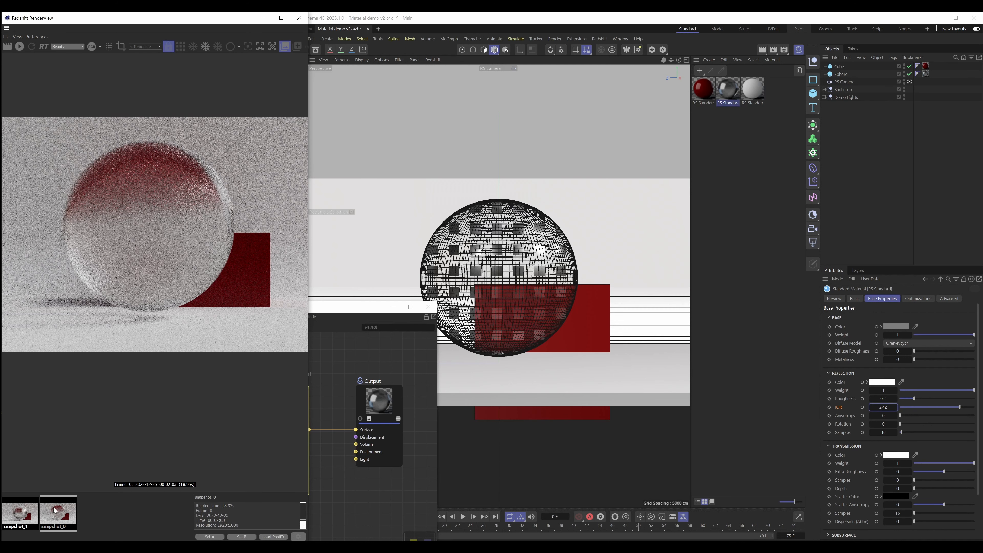
click(26, 511)
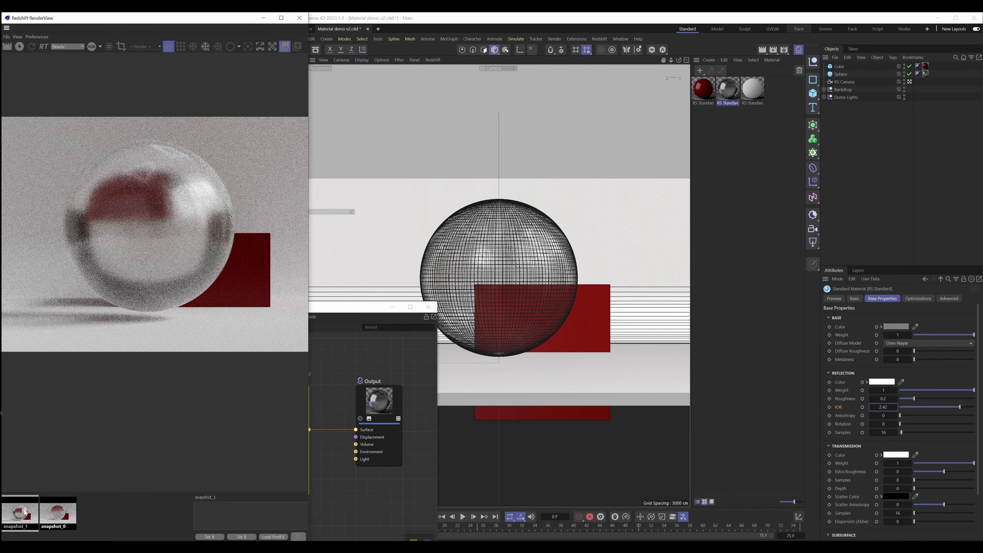
click(47, 516)
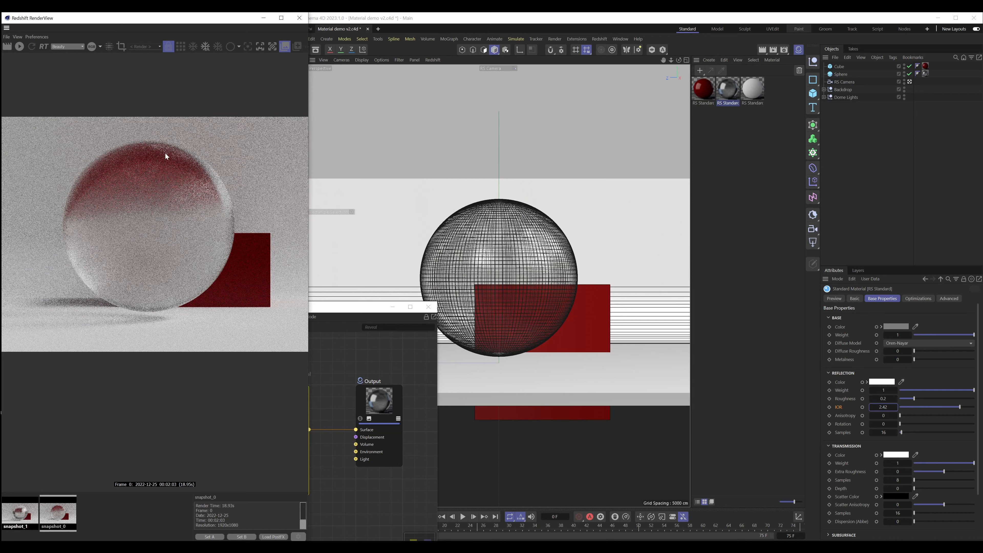
click(27, 515)
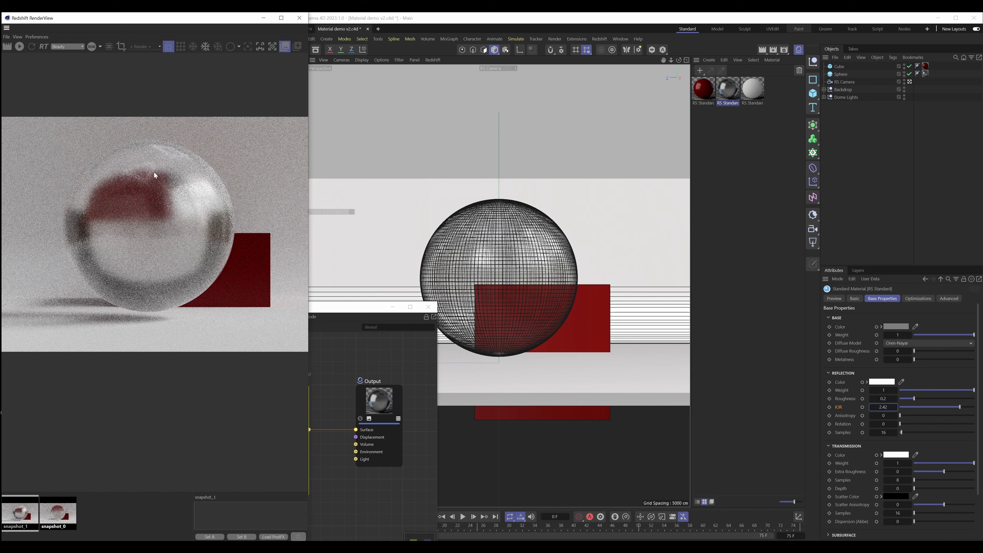
click(59, 511)
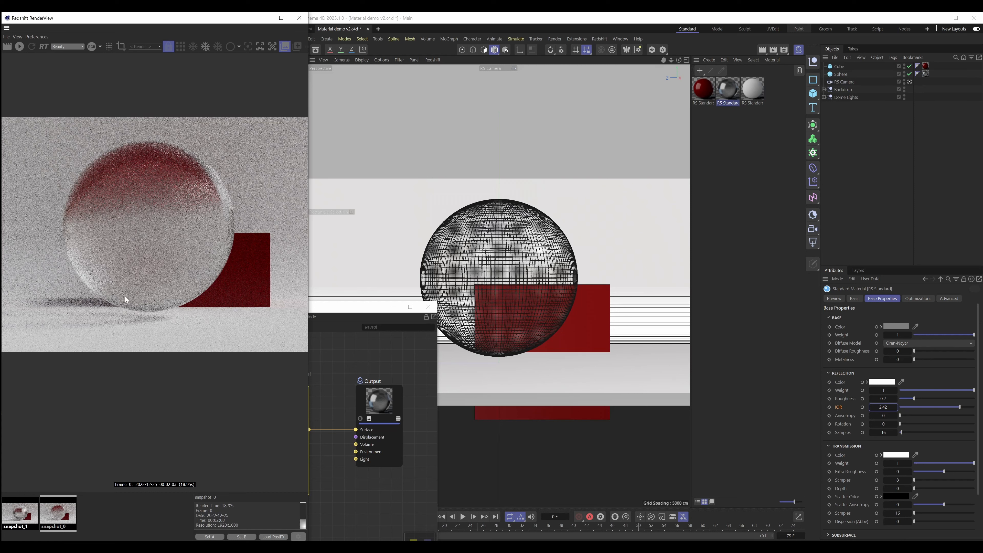
click(92, 512)
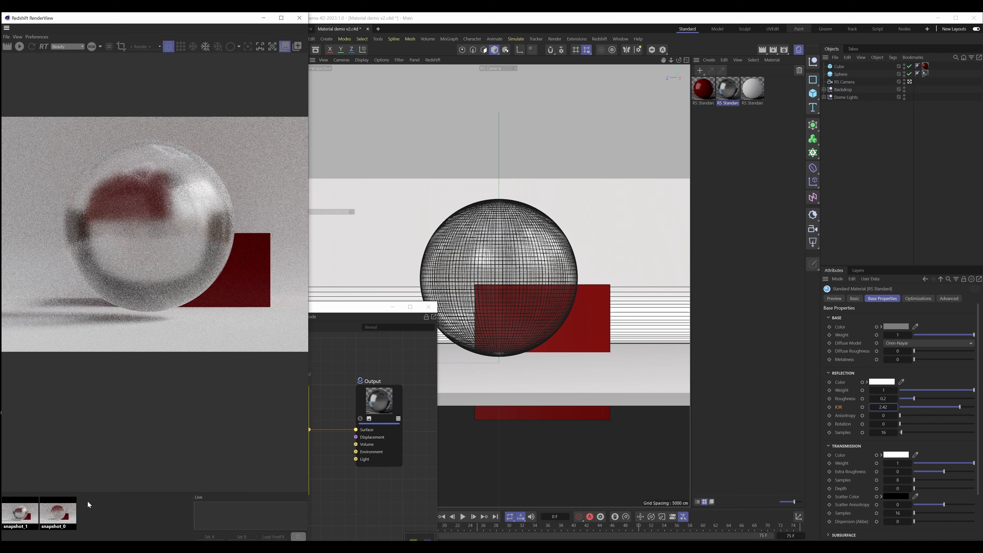
Delete both stored render snapshots.
click(837, 408)
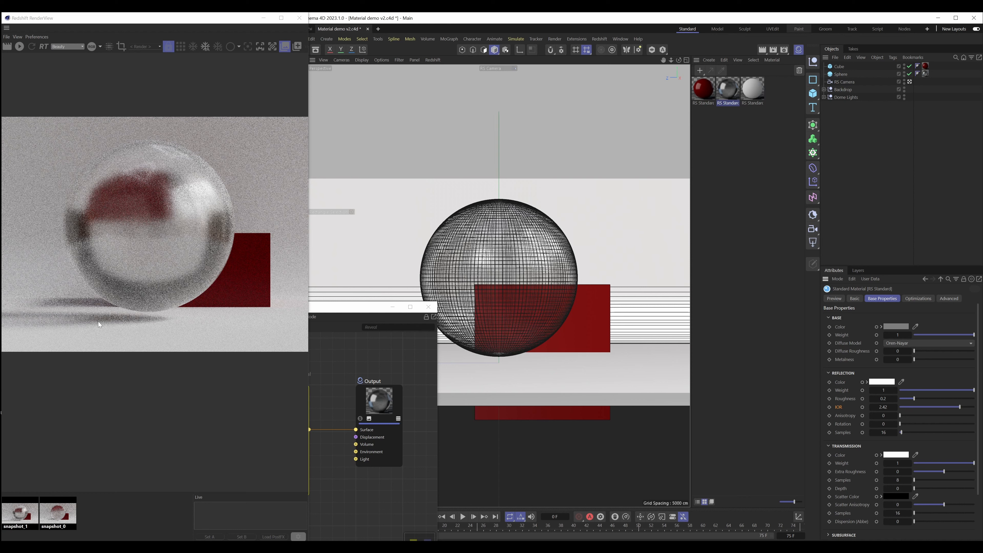
right_click(59, 511)
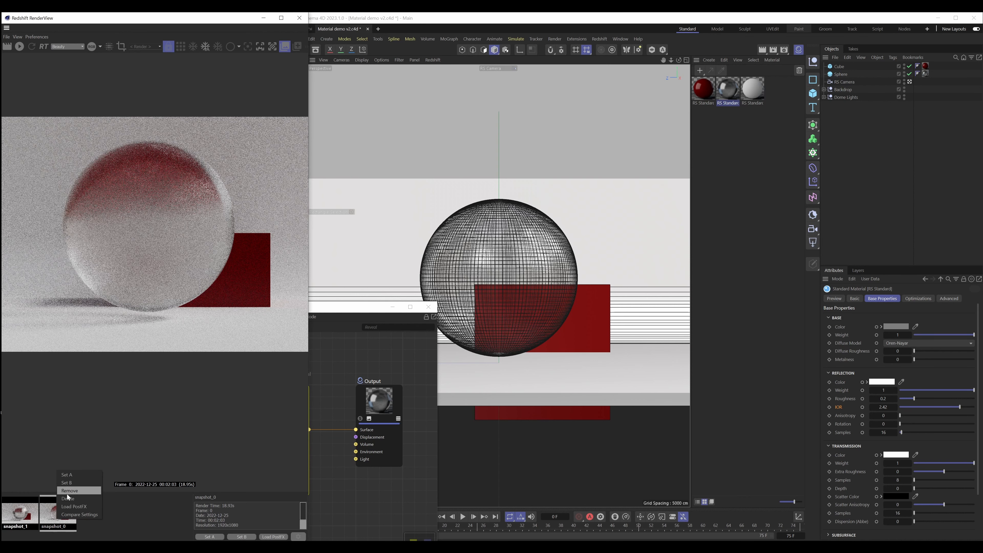
click(68, 498)
right_click(30, 512)
click(41, 531)
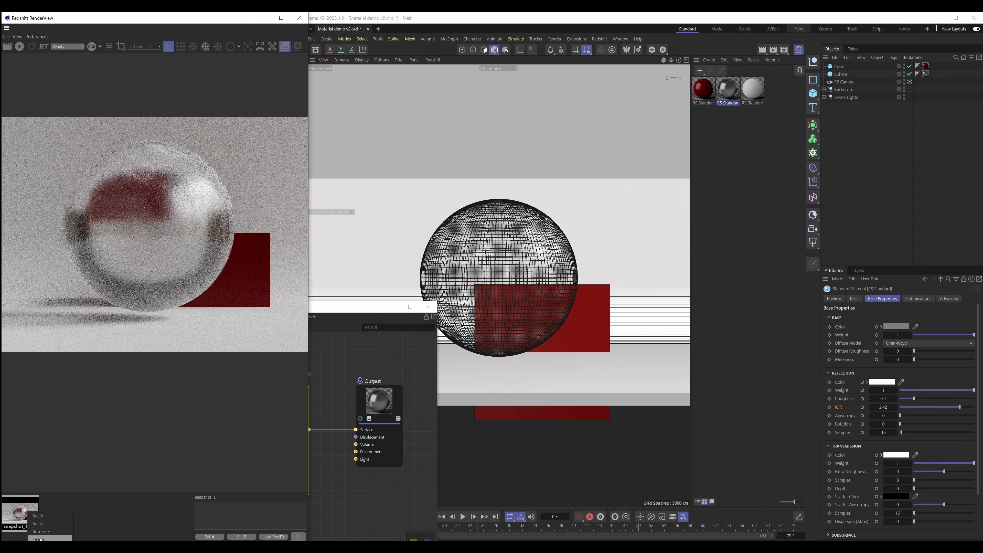
Set the sphere material's reflection IOR to 1.5 and transmission weight to 0, and refresh the interactive render.
right_click(896, 408)
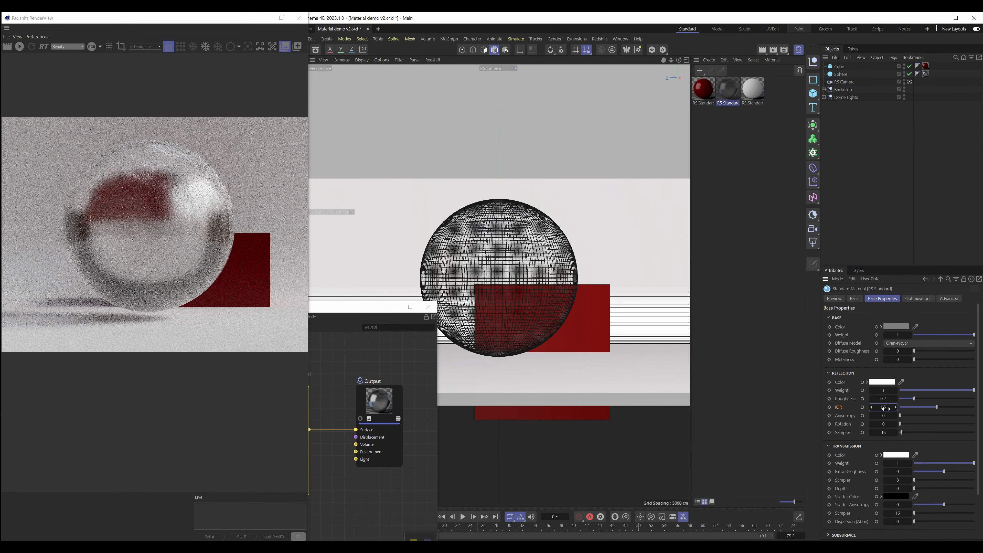
click(883, 390)
click(851, 464)
click(895, 463)
key(Return)
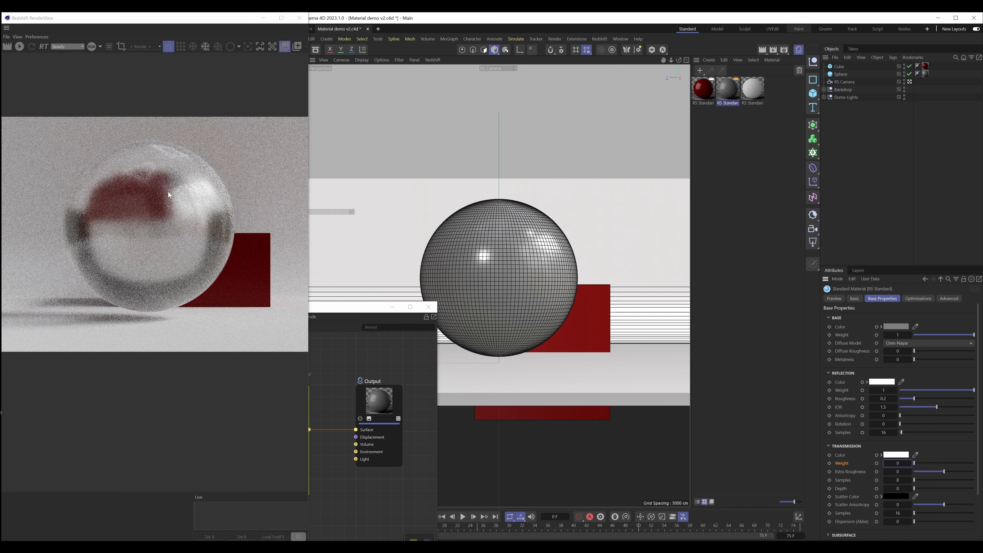
click(19, 47)
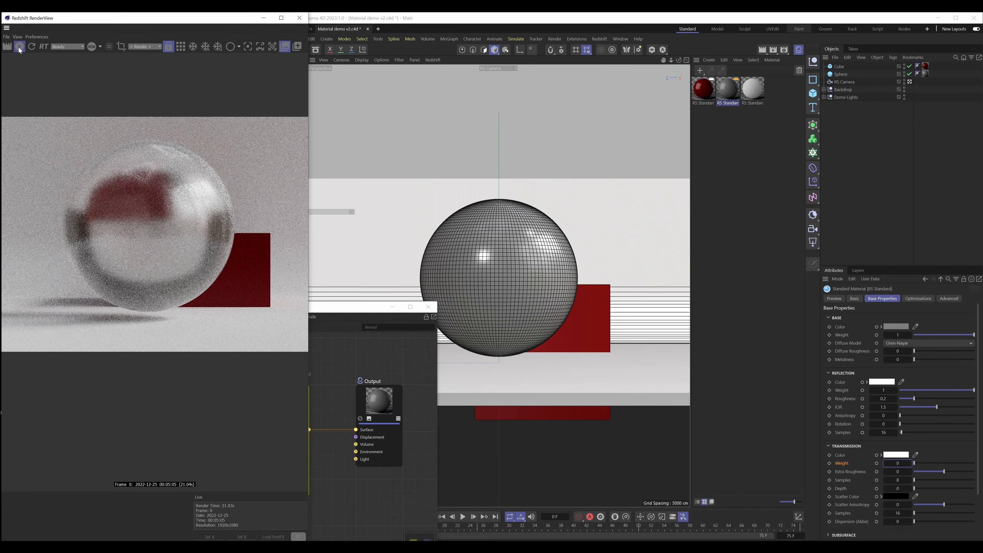
click(19, 47)
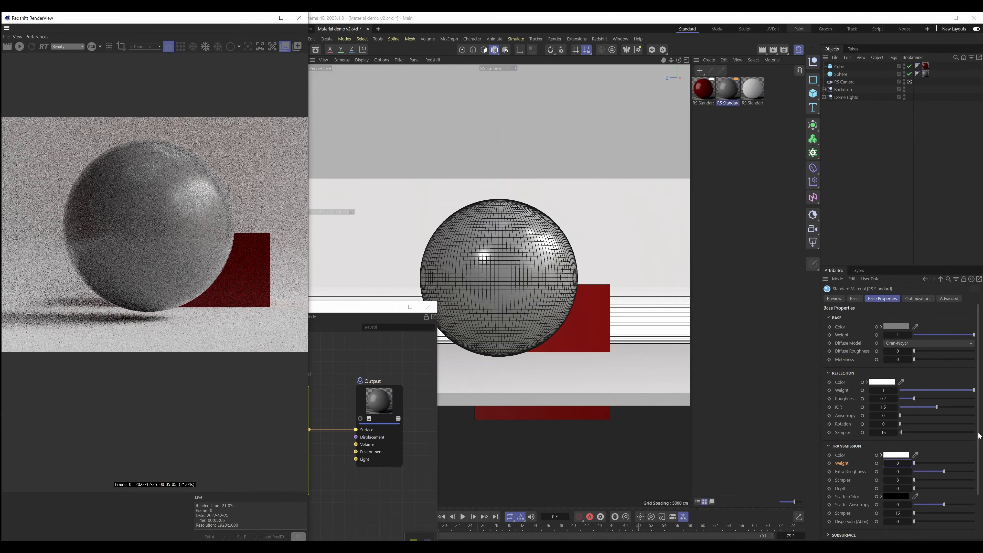
Expand the sphere material's emission settings and set the emission weight to 1, keeping the white emission color.
scroll(979, 451, down, 1)
scroll(979, 451, down, 2)
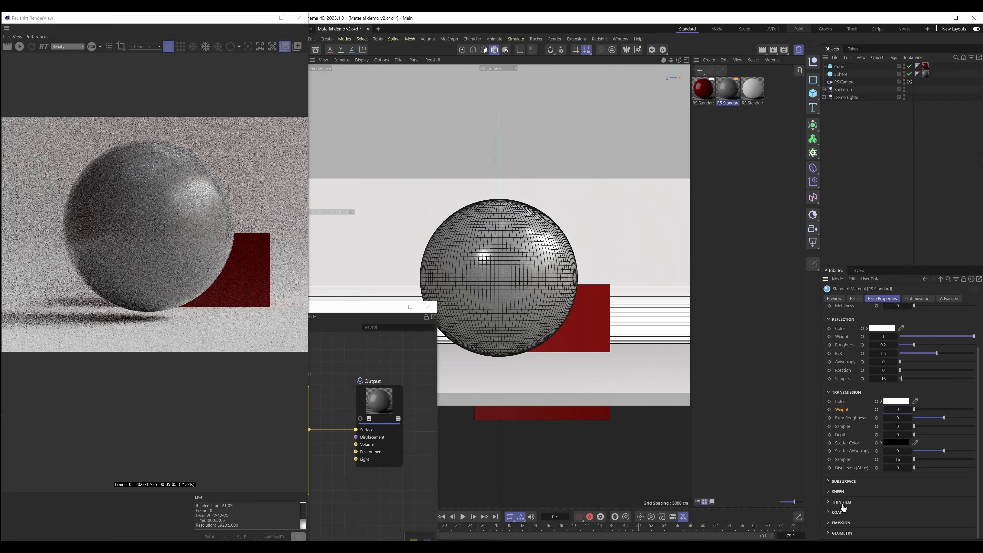
click(841, 523)
scroll(890, 508, down, 1)
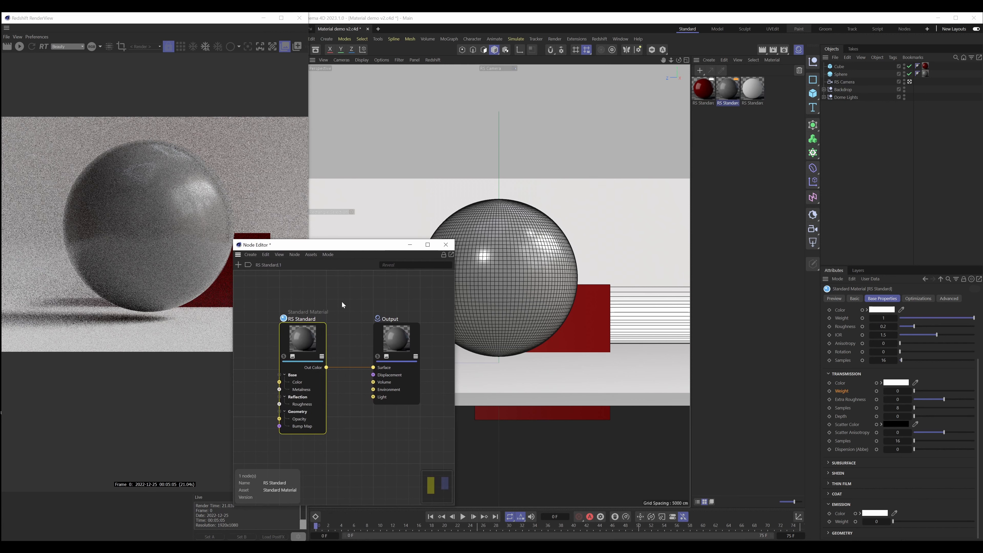
middle_drag(342, 301, 392, 297)
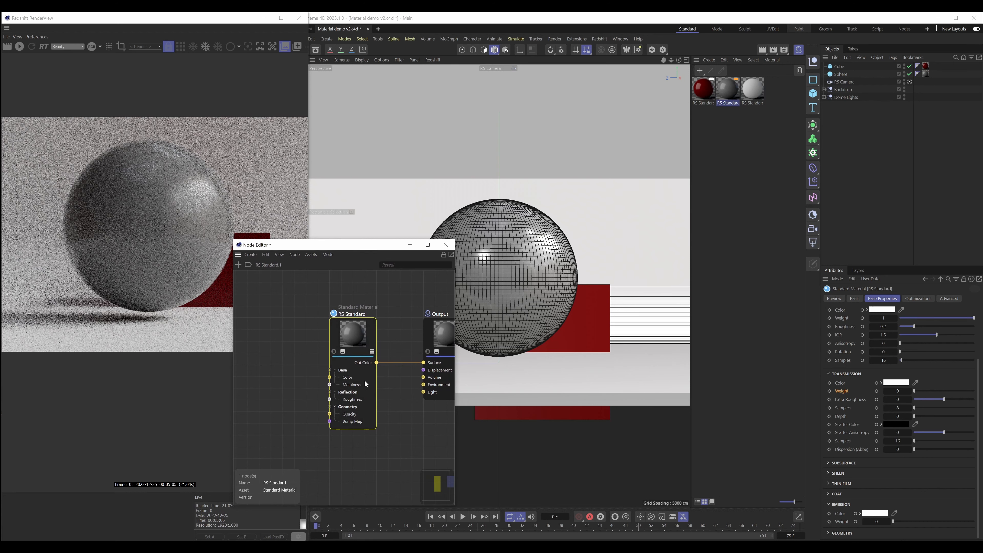
click(877, 513)
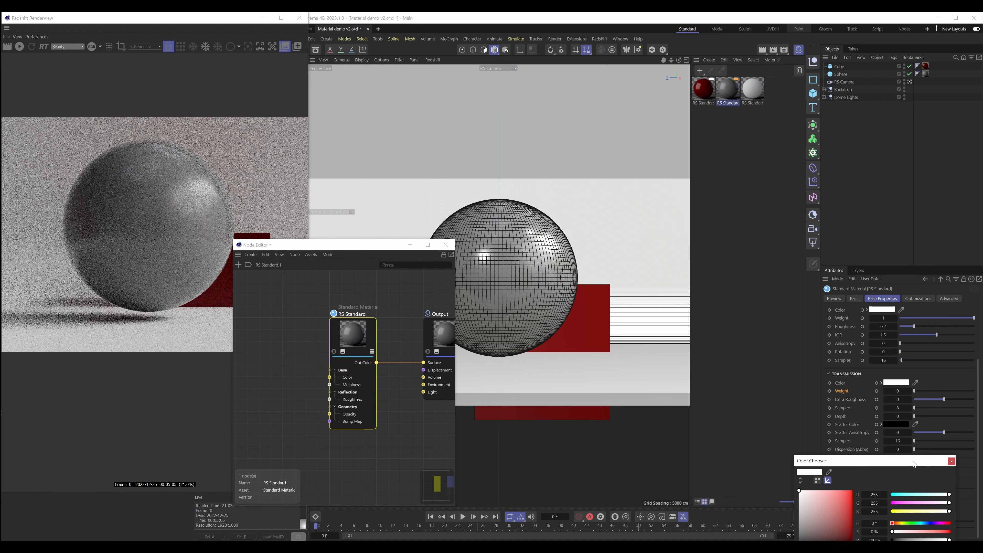
click(888, 521)
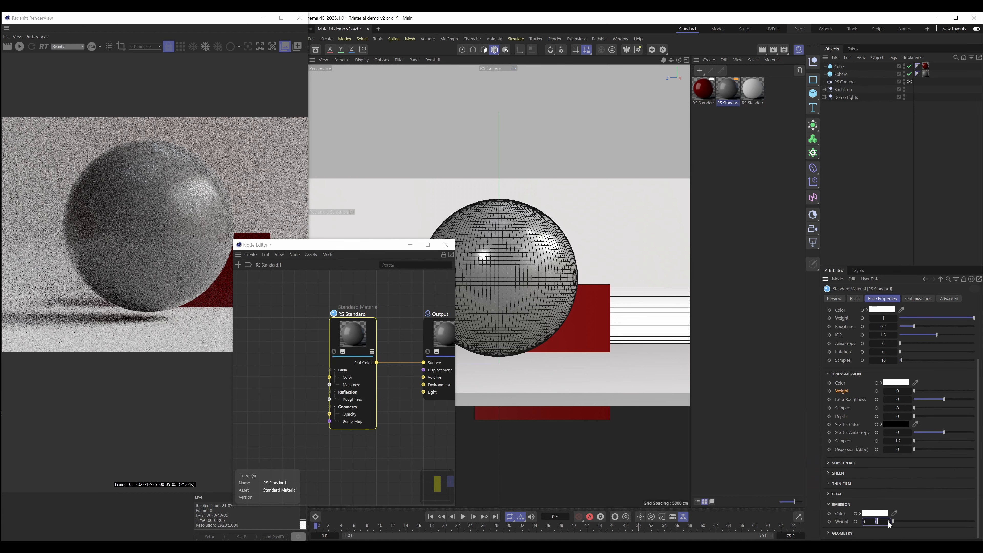
text(1)
key(Return)
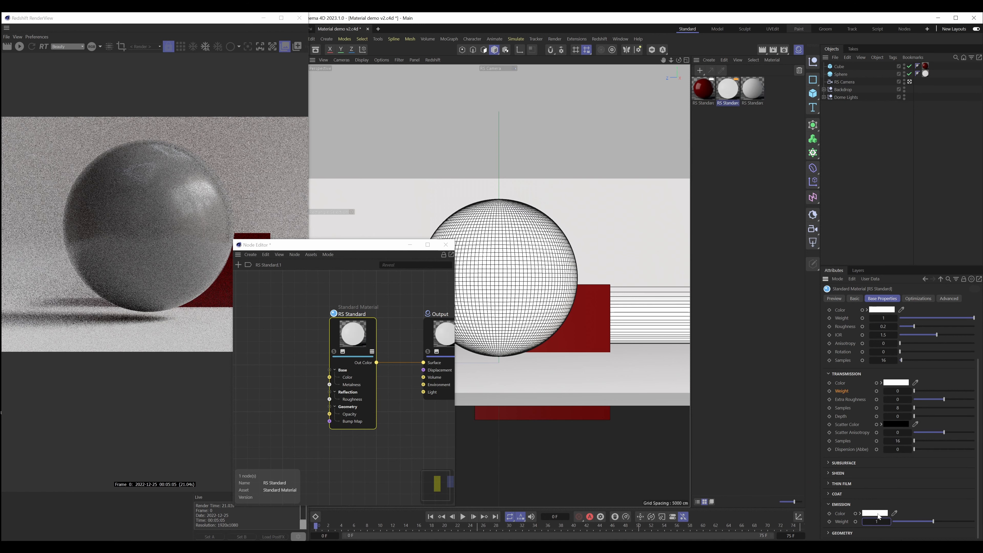
Update the interactive render to examine the emissive sphere at an emission weight of 1.
click(24, 48)
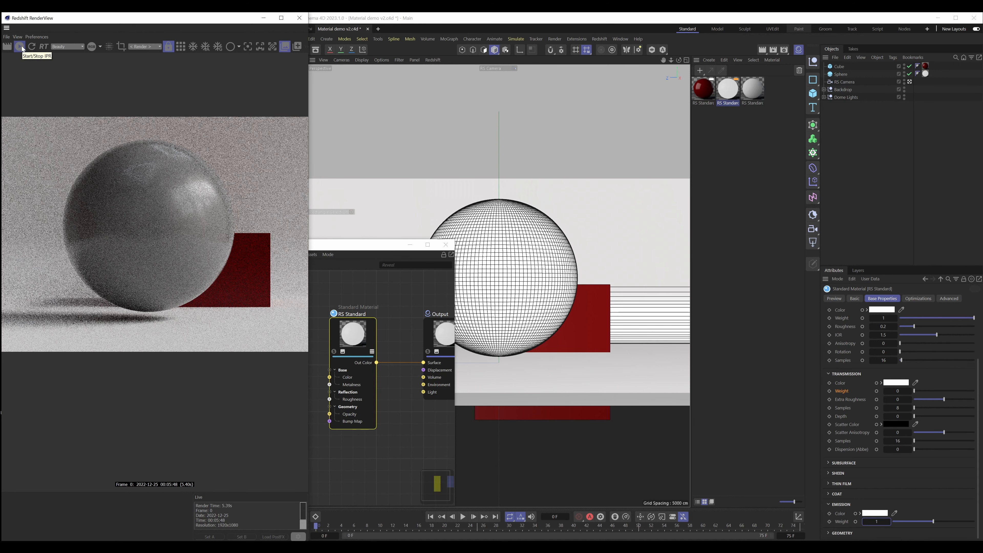
click(20, 47)
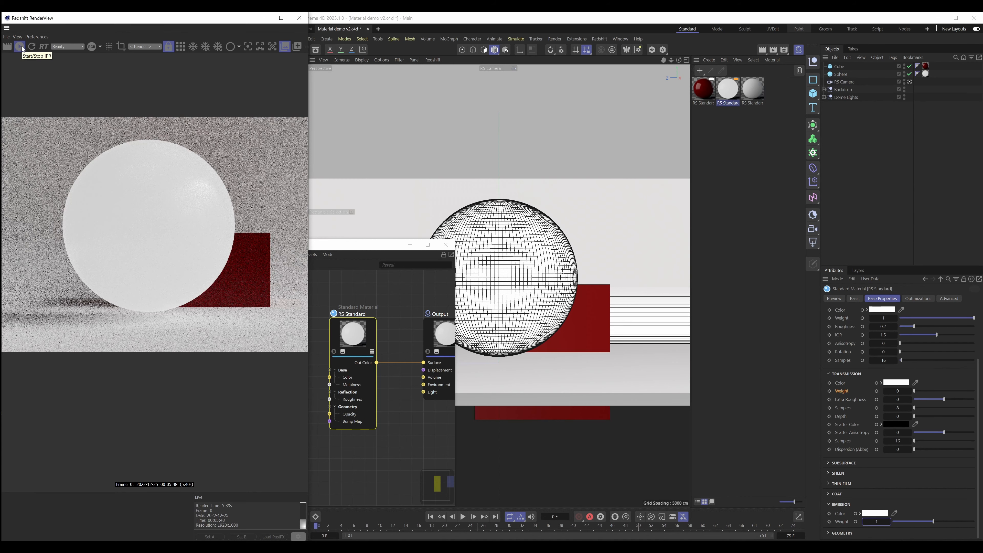
click(21, 47)
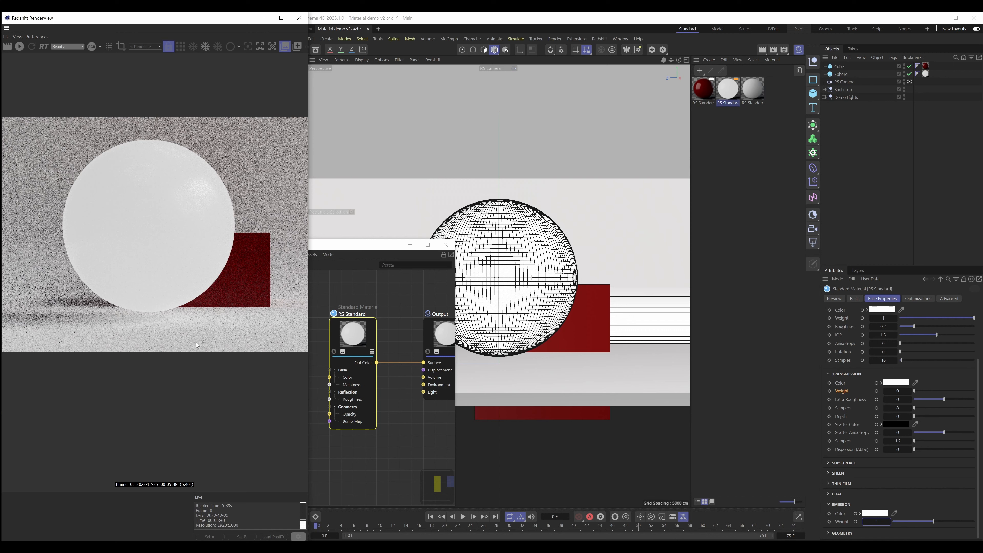
Set the sphere material's emission weight to 4 and update the interactive render.
click(876, 520)
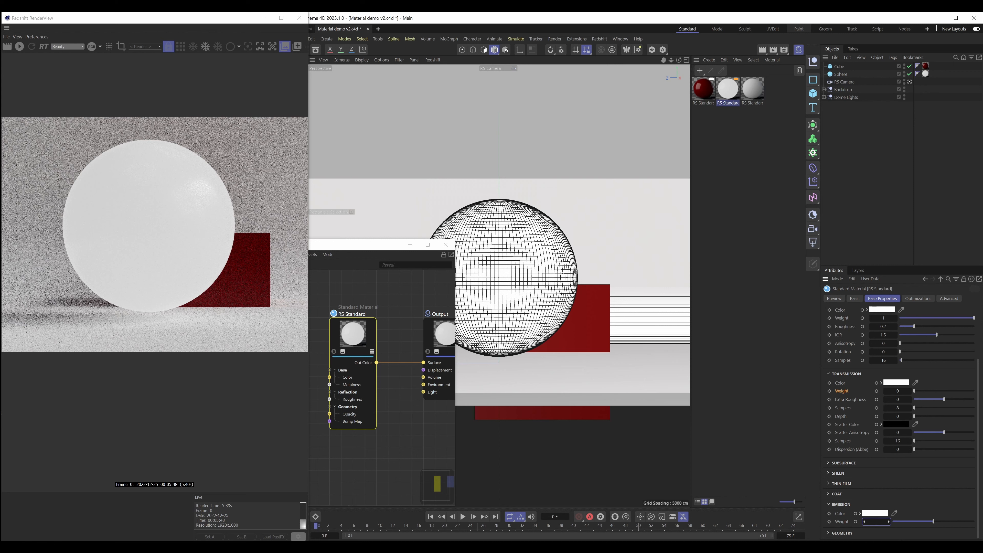
text(4)
key(Return)
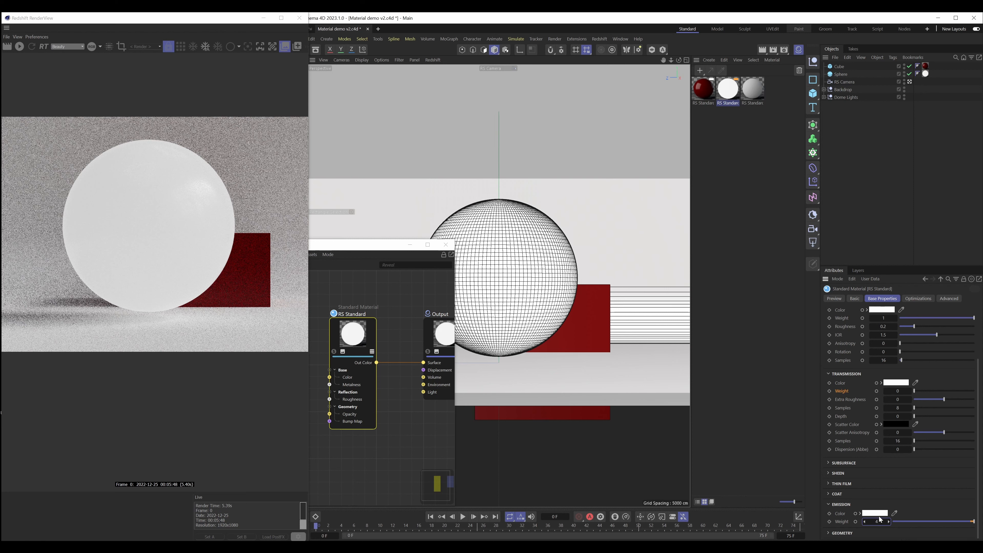
click(19, 50)
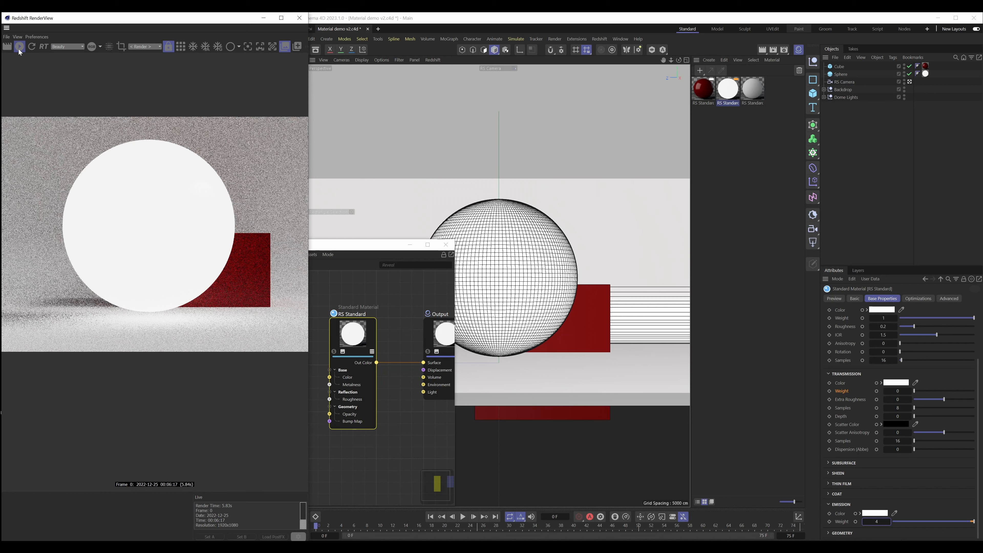
Set the sphere material's emission weight to 0 and refresh the interactive render.
click(19, 47)
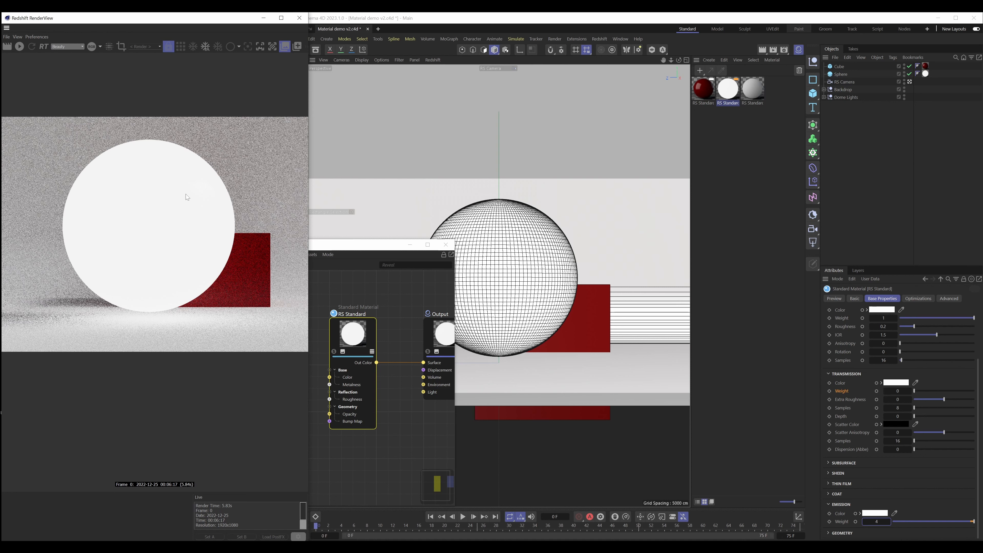
click(876, 521)
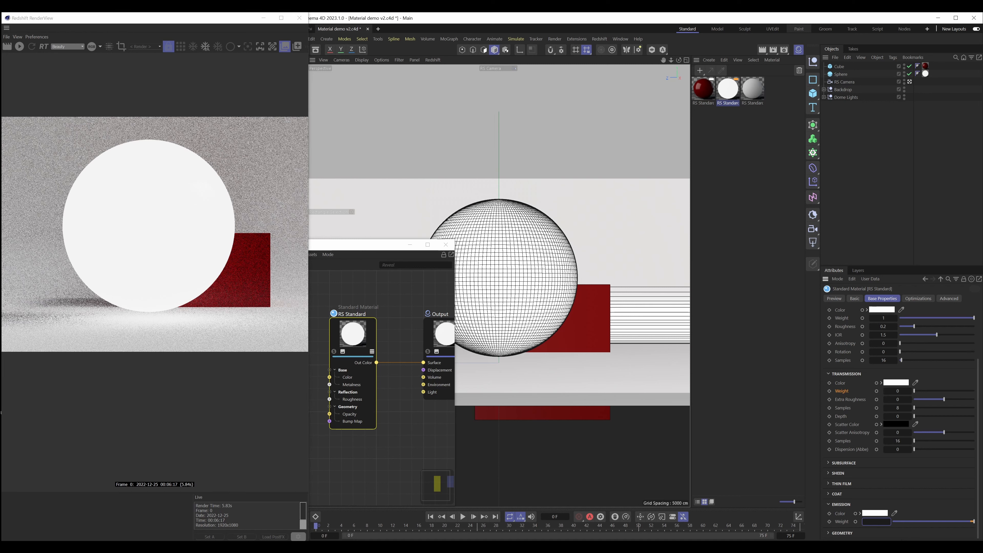
text(0)
key(Return)
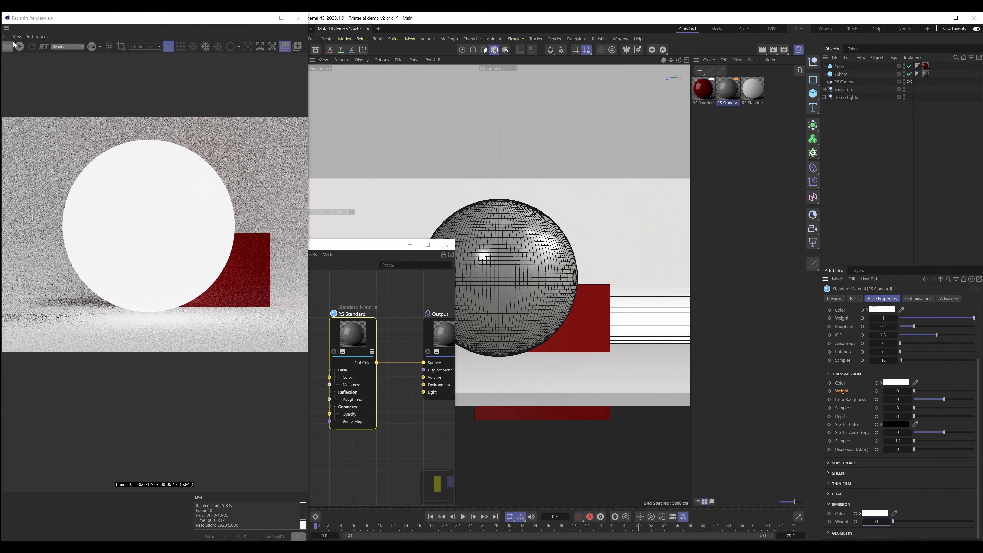
click(19, 46)
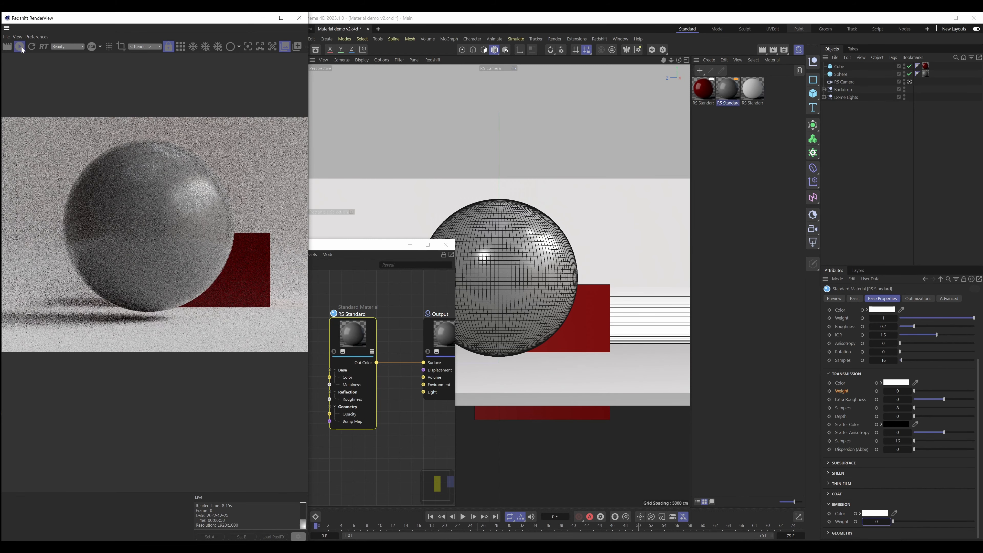
click(20, 47)
Collapse the RS Standard node's other base property sections and expand the Geometry settings.
click(368, 344)
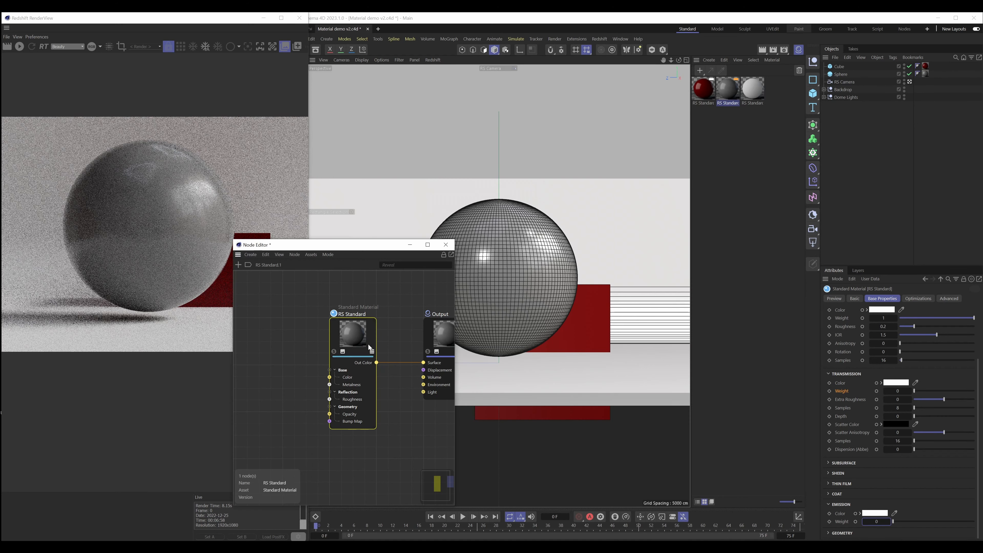
click(851, 374)
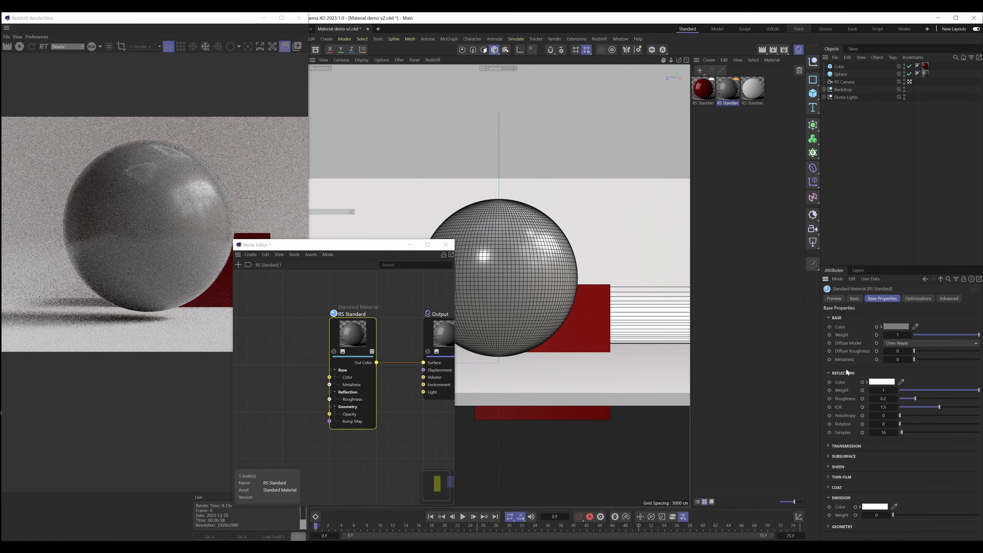
click(846, 373)
click(838, 318)
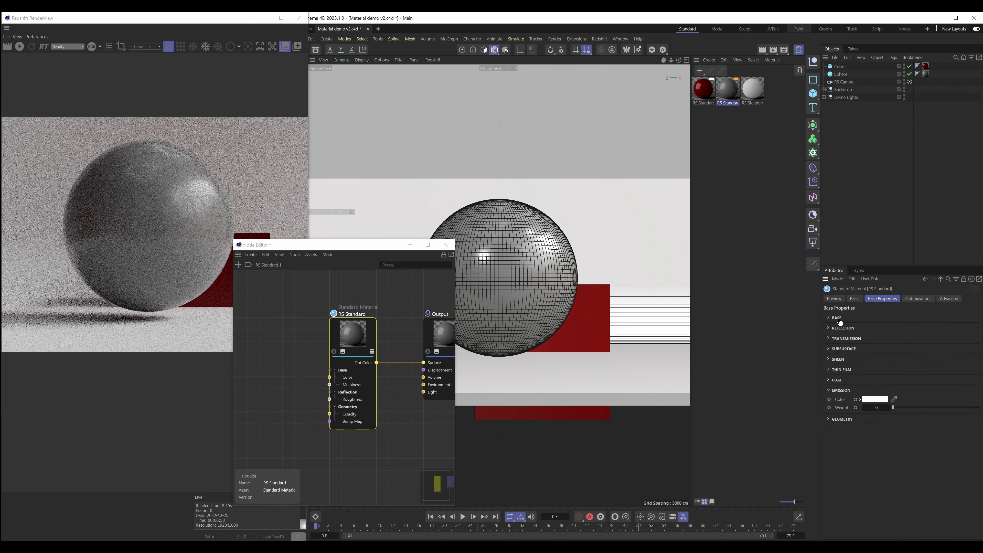
click(842, 390)
click(842, 400)
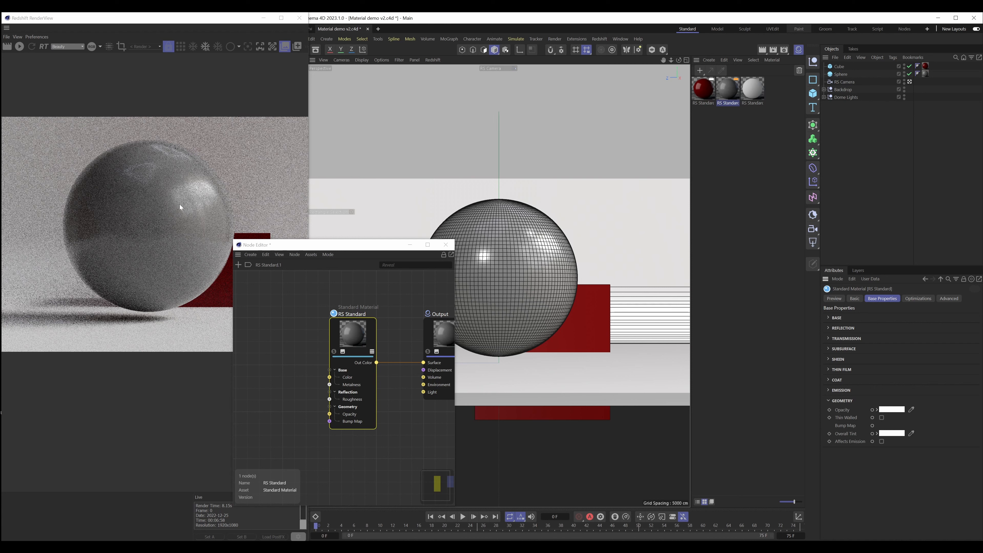
Set the sphere material's opacity color to black (V 0%) and update the interactive render.
click(892, 411)
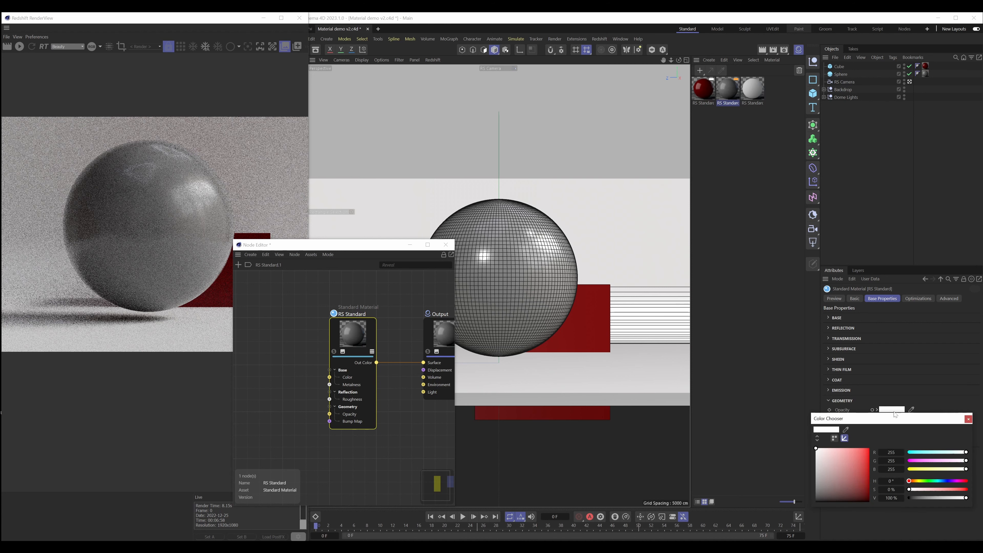
click(907, 497)
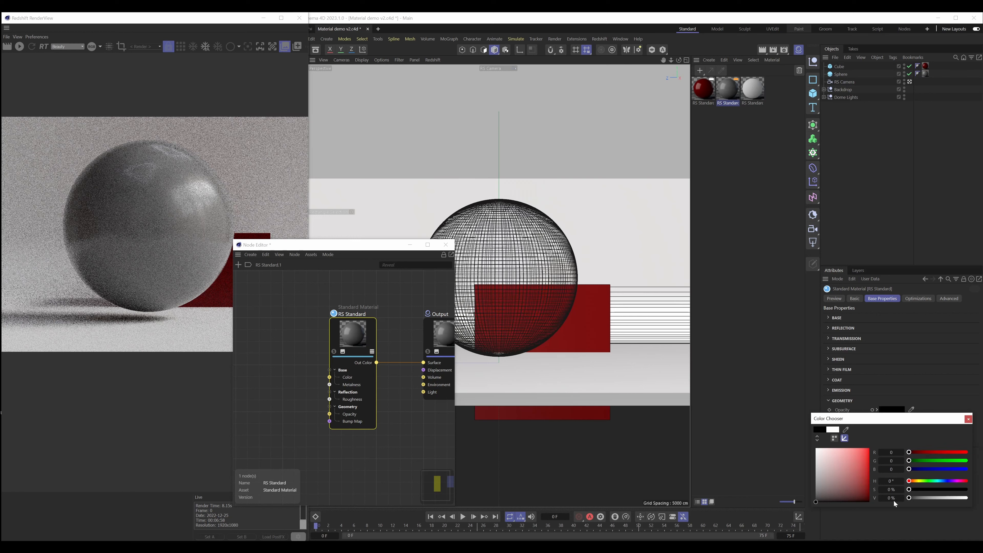
click(23, 48)
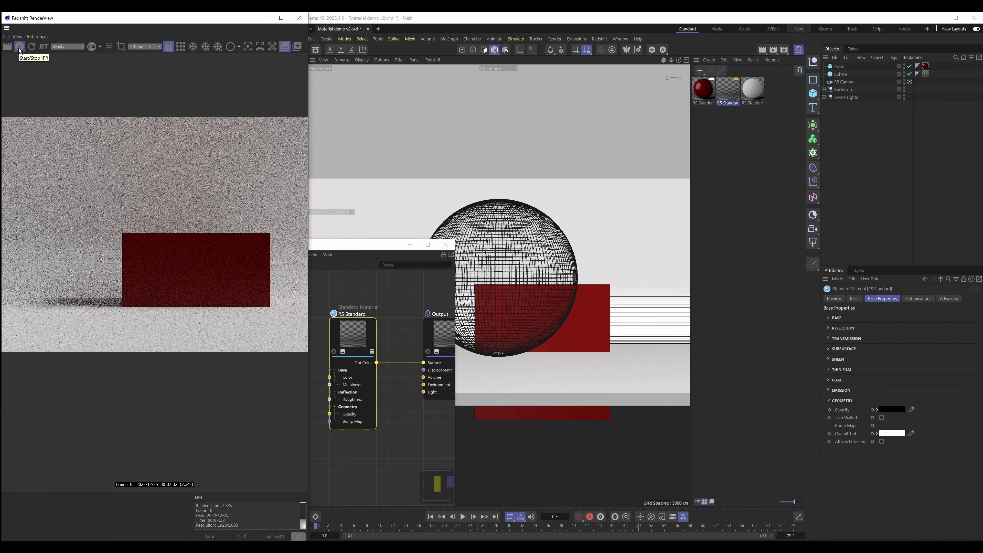
click(20, 51)
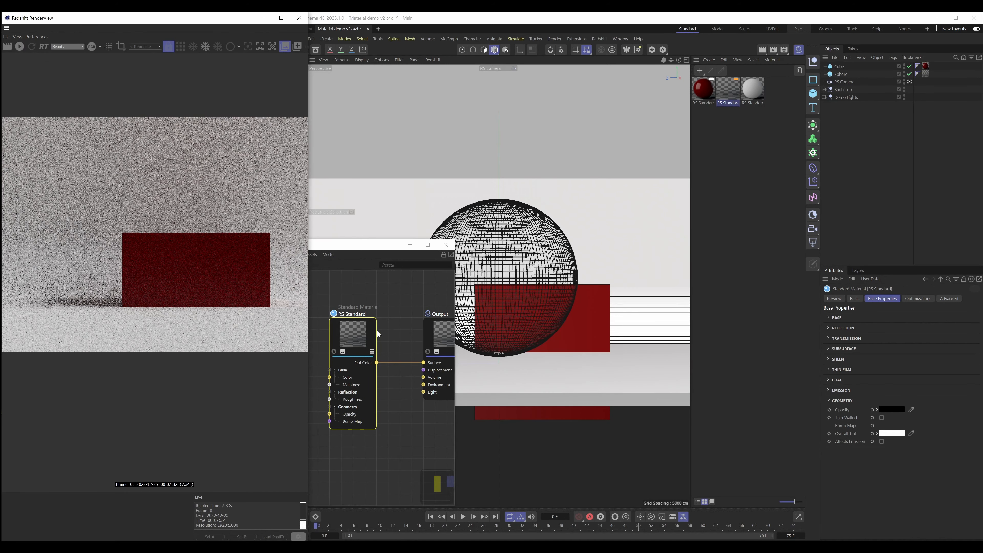
Set the sphere material's opacity color to a 50% gray and update the interactive render.
click(890, 410)
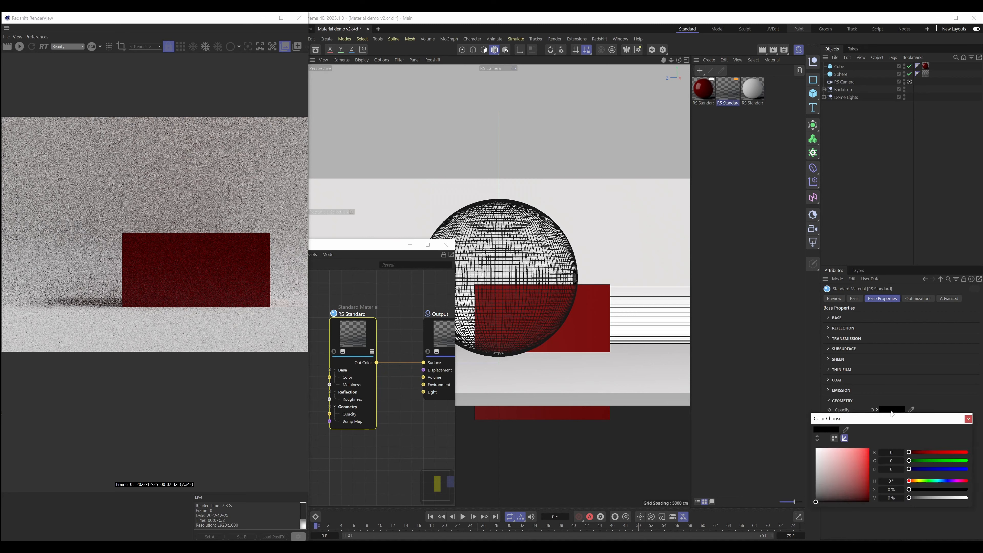
click(938, 498)
drag(938, 497, 937, 497)
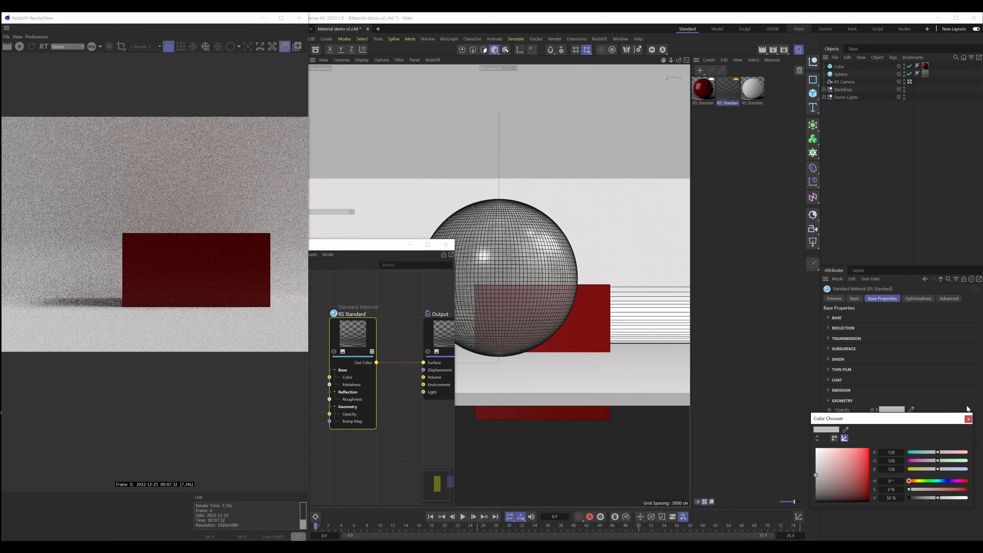
click(969, 418)
click(19, 47)
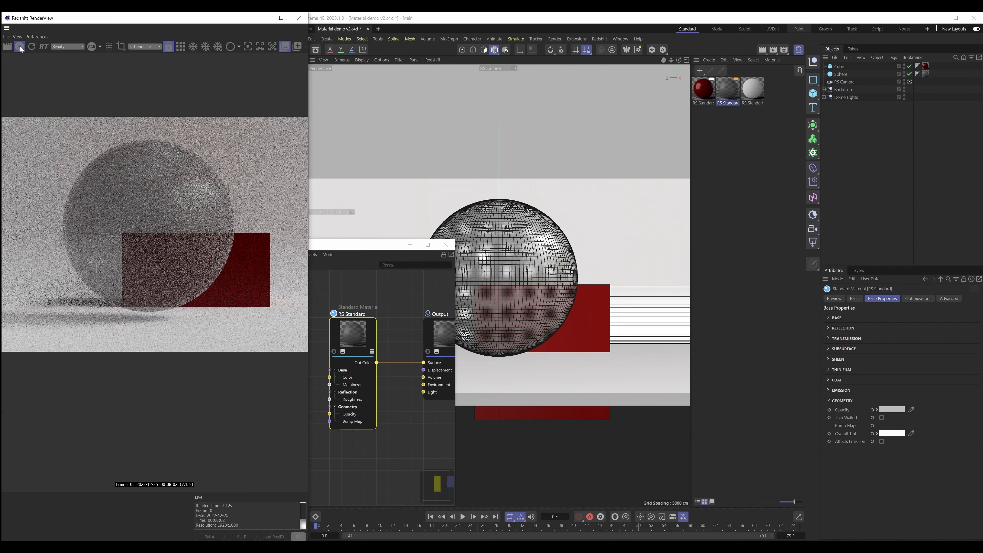
click(20, 47)
Move the Node Editor window away from the render view and deselect the RS Standard node.
drag(378, 267, 548, 242)
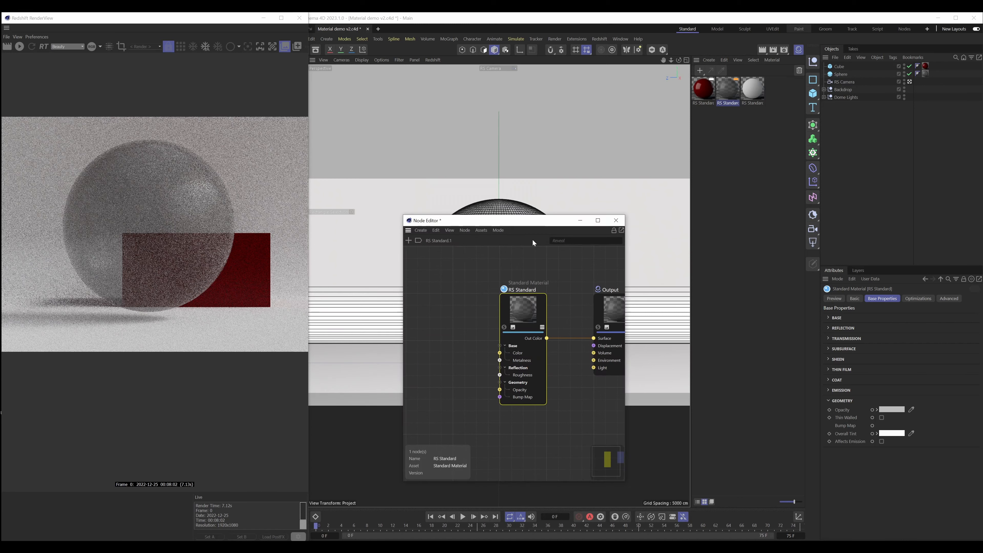
click(467, 287)
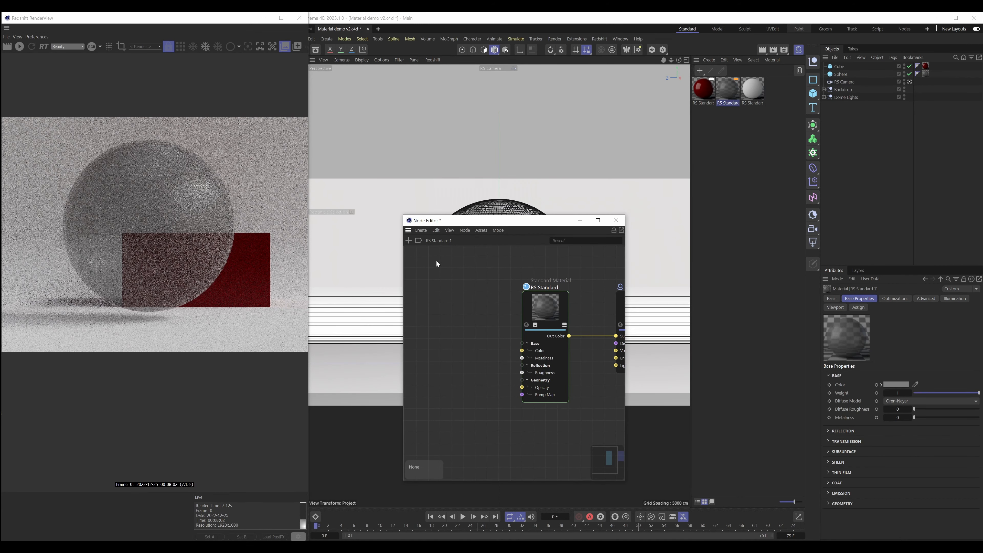
click(424, 230)
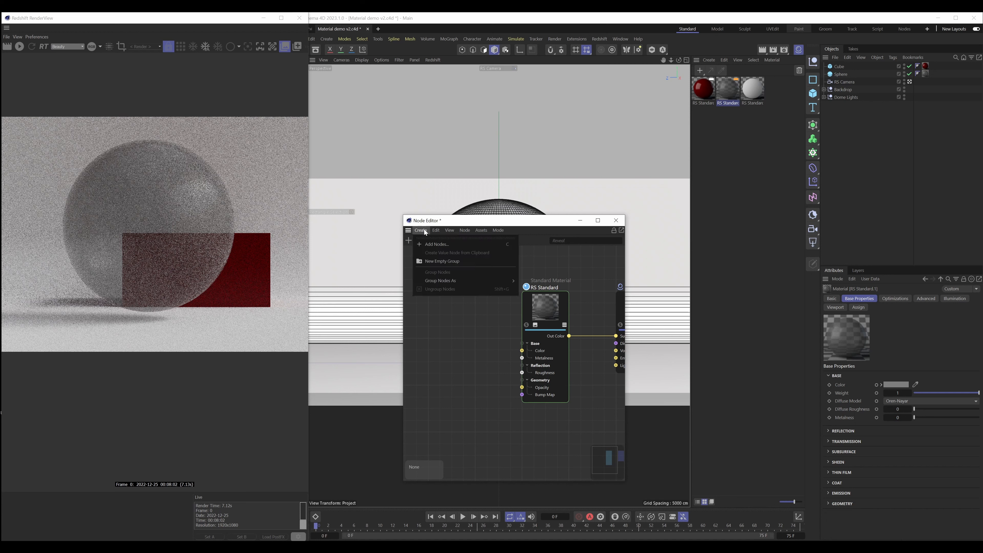
click(436, 244)
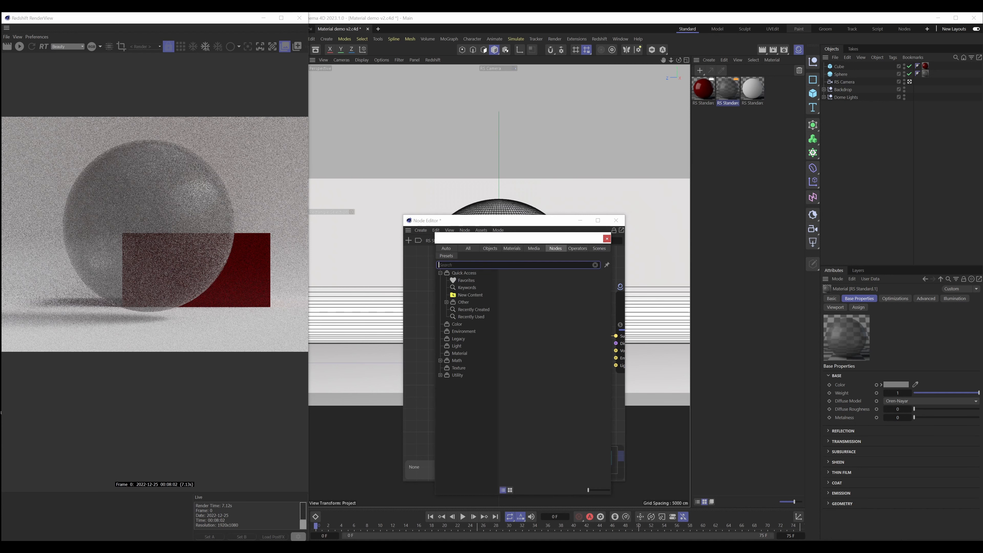
drag(551, 240, 334, 221)
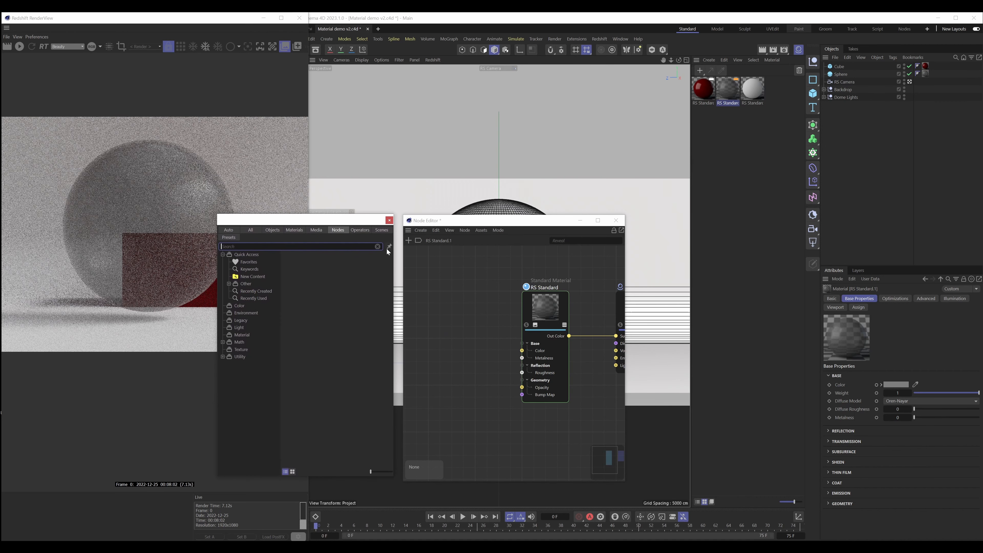
click(435, 253)
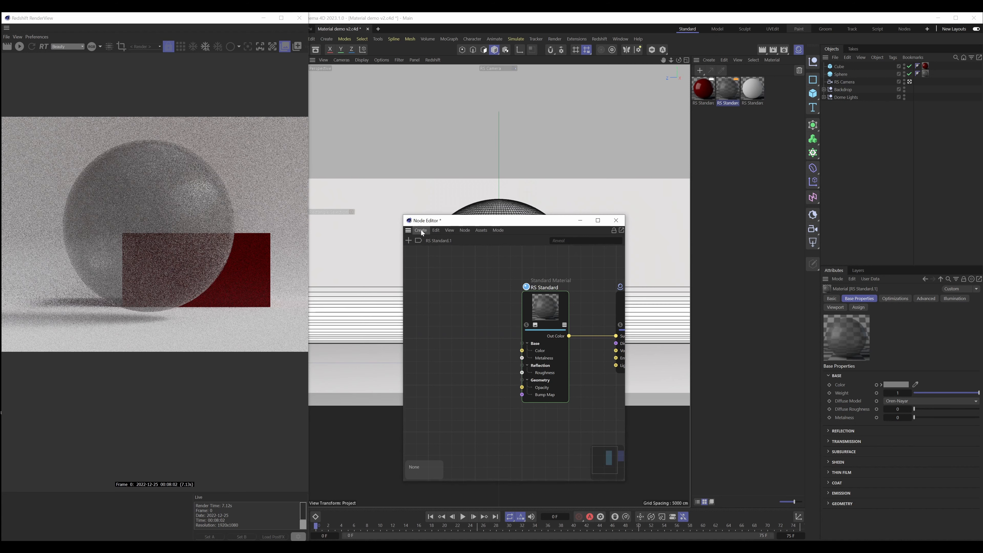
Open the node asset browser, pin it so it stays open, and place it beside the Node Editor.
click(421, 231)
click(434, 245)
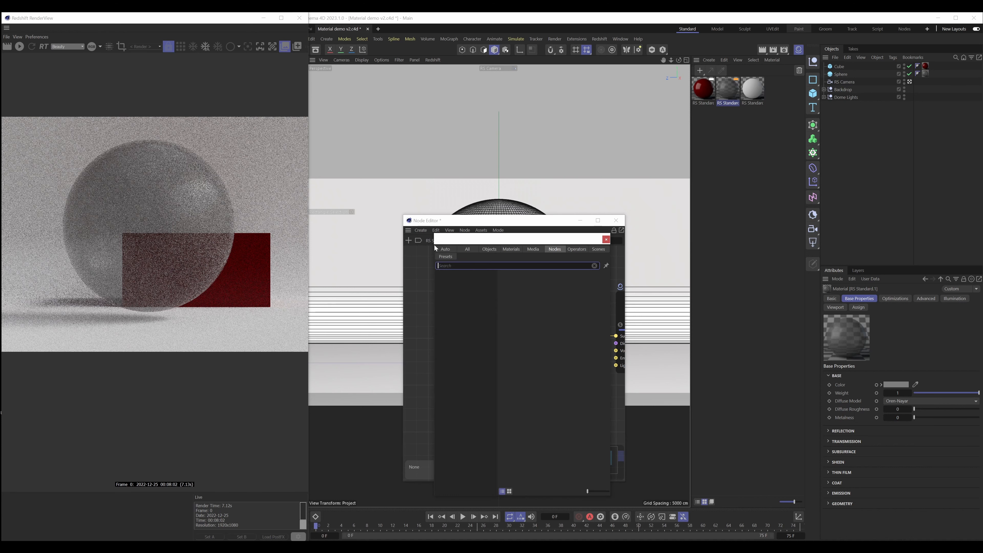
click(333, 234)
click(441, 272)
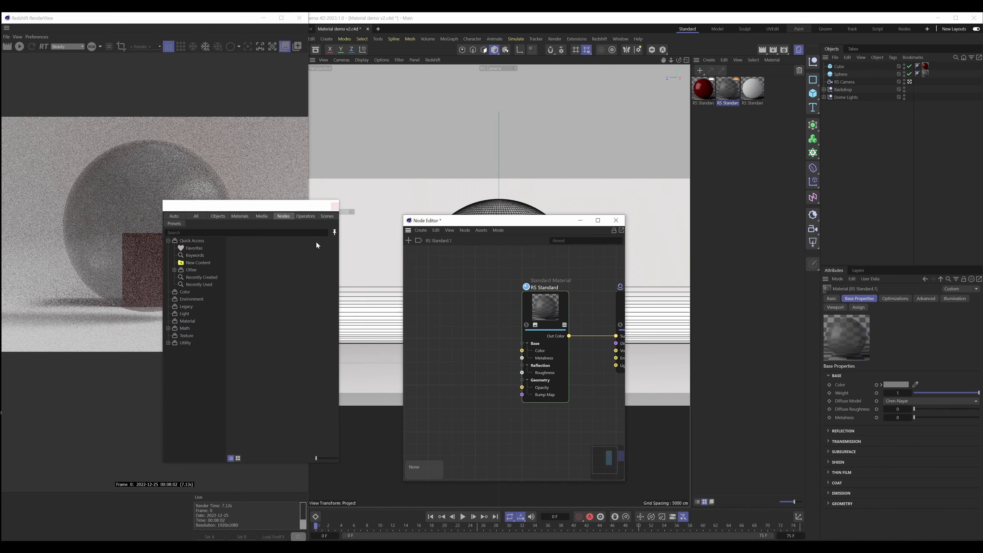
double_click(461, 277)
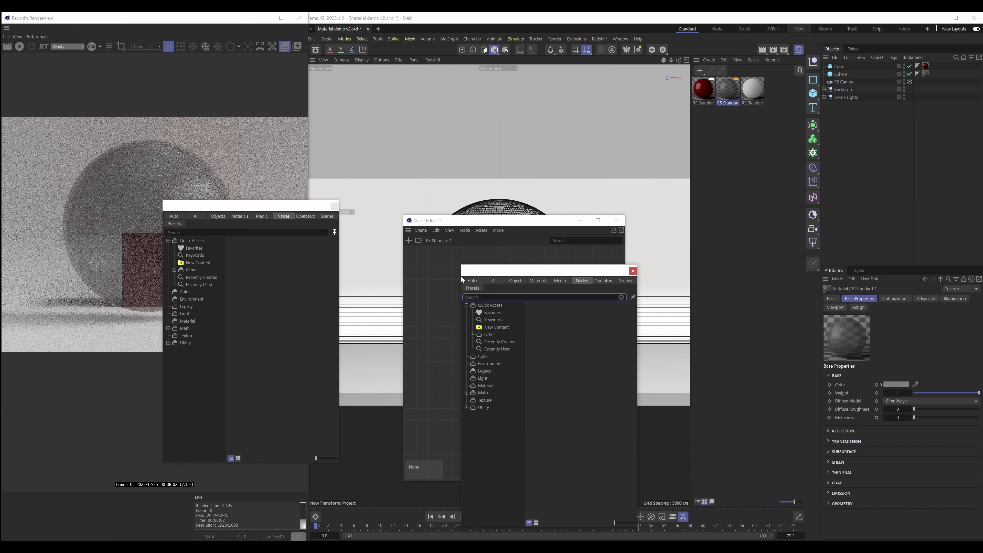
click(633, 272)
drag(276, 206, 304, 206)
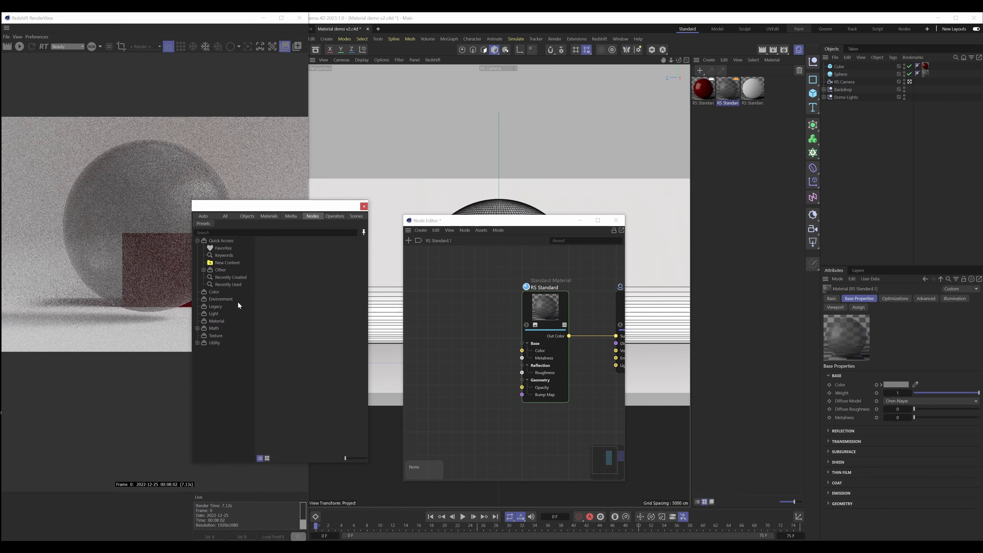
Search the node assets for "noi" and add a Maxon Noise node next to RS Standard, closing the asset browser.
click(271, 232)
text(noi)
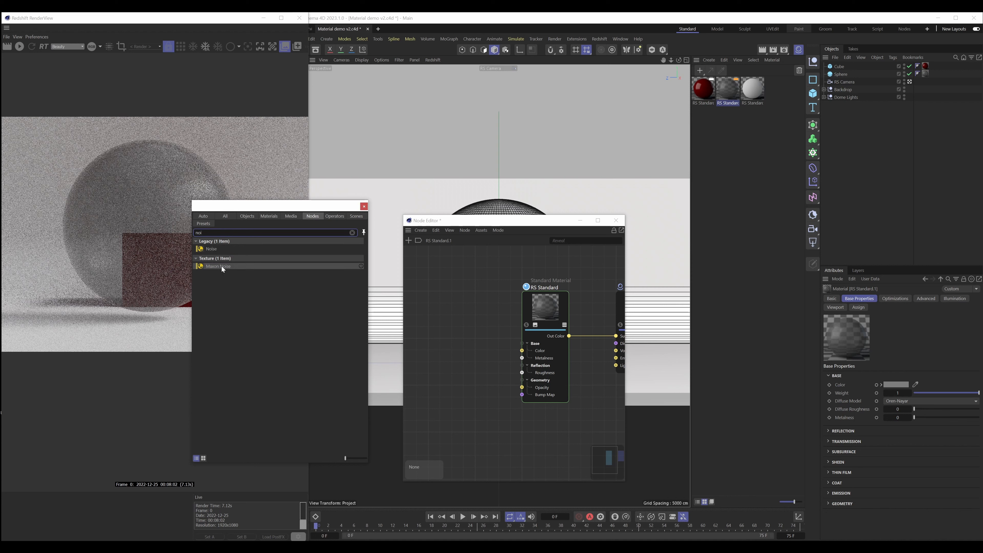
drag(223, 265, 461, 318)
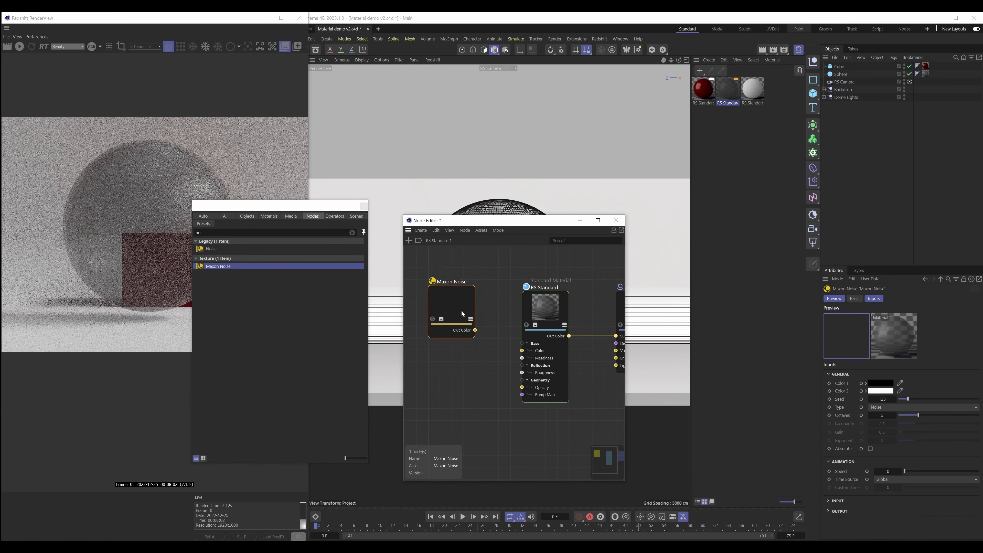
click(363, 206)
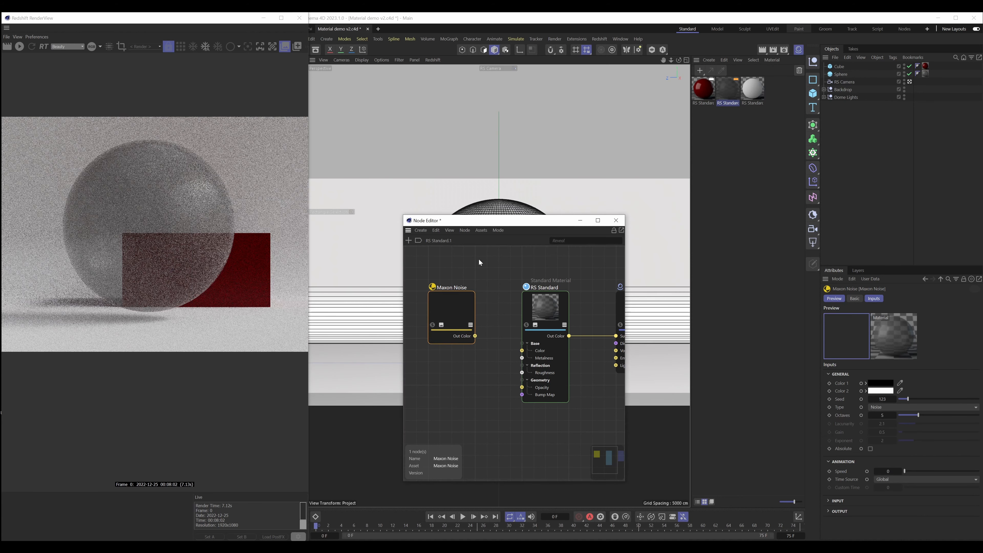
Connect the Maxon Noise Out Color to the Output node's Surface input, with the RS Standard node moved below the connection.
click(547, 309)
drag(546, 309, 547, 356)
click(549, 295)
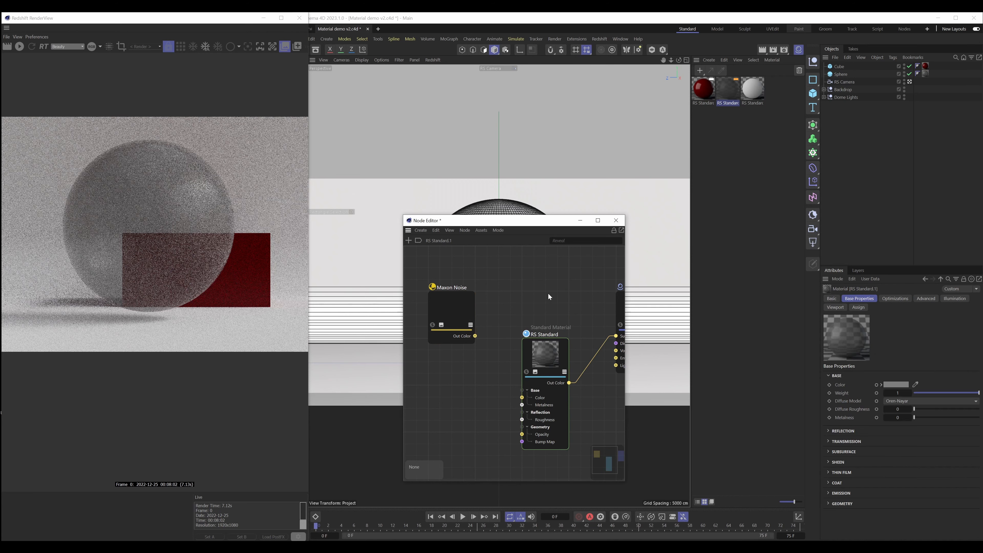
middle_drag(548, 293, 512, 290)
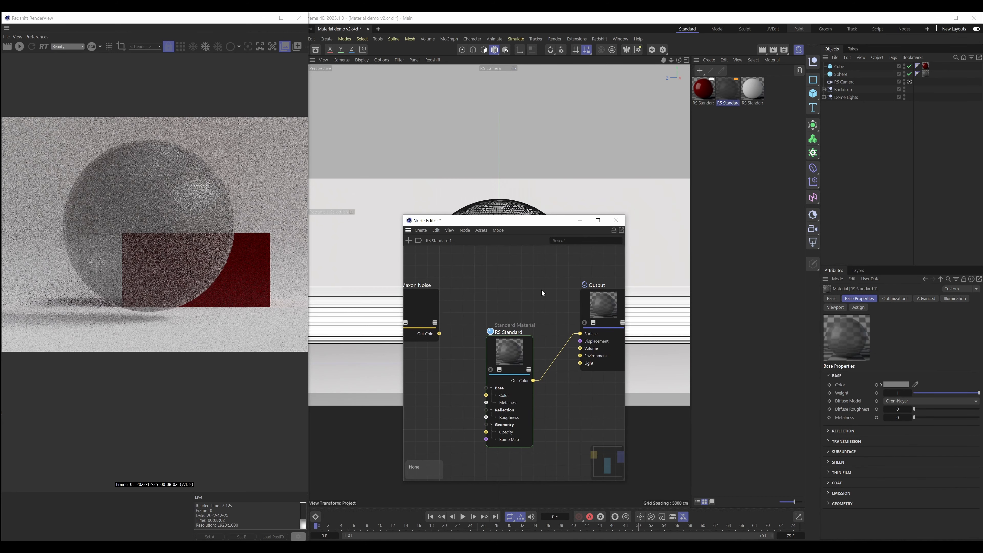
scroll(542, 289, down, 1)
drag(449, 328, 495, 326)
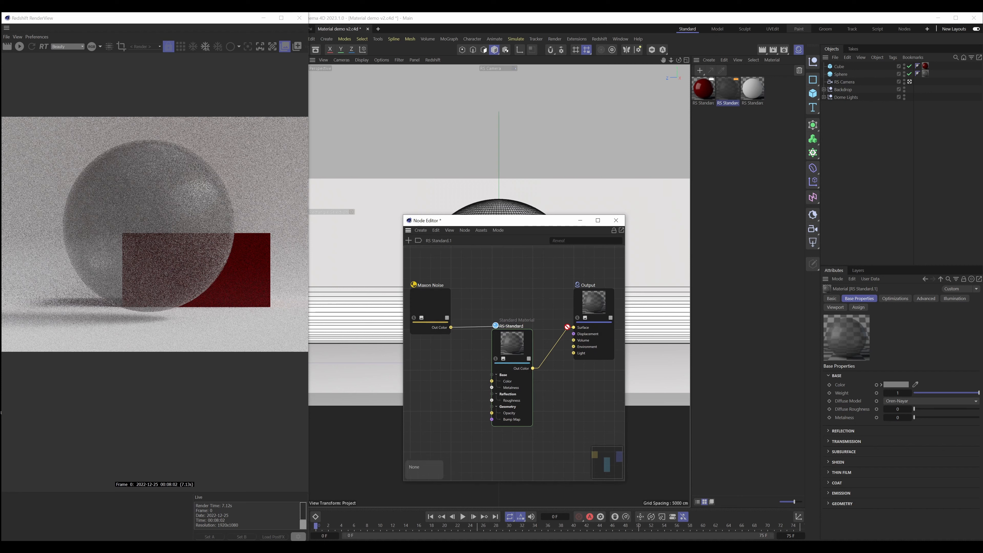
drag(574, 331, 519, 386)
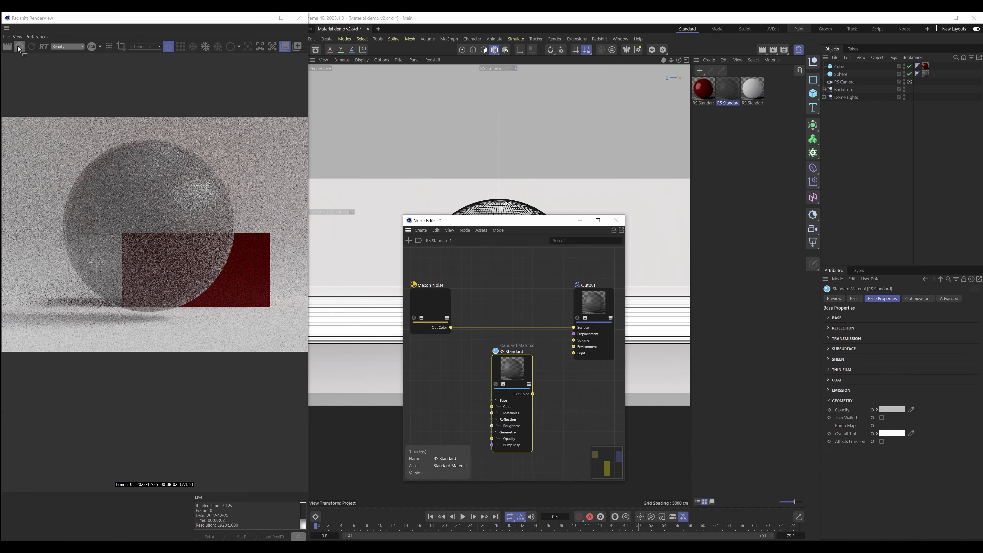
Update the interactive render to examine the noise on the sphere and display the Maxon Noise node's attributes.
click(19, 48)
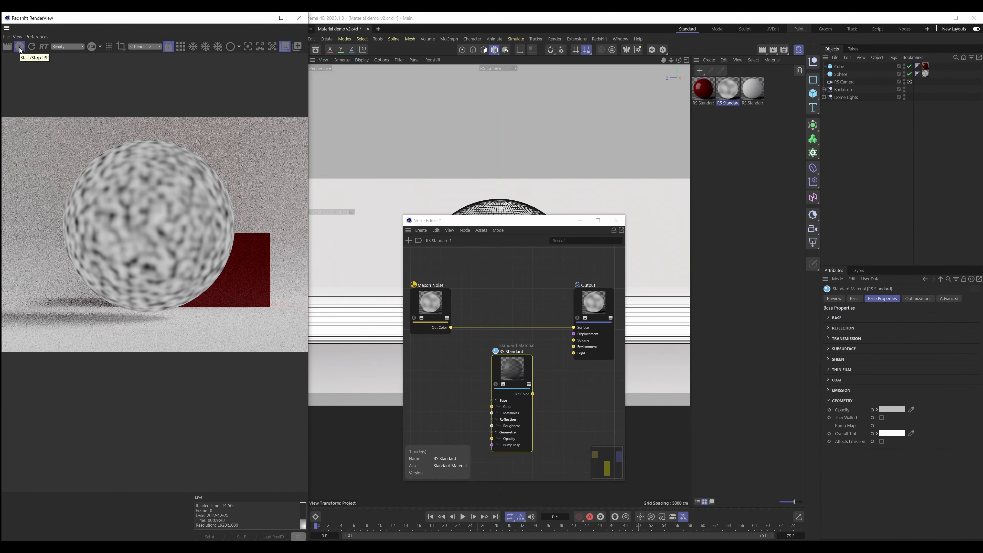
click(19, 47)
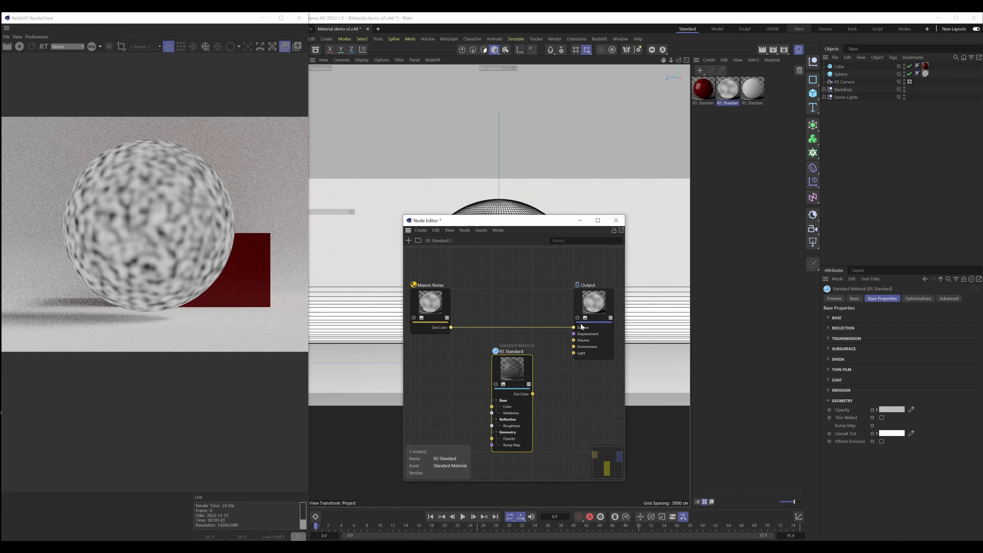
click(446, 308)
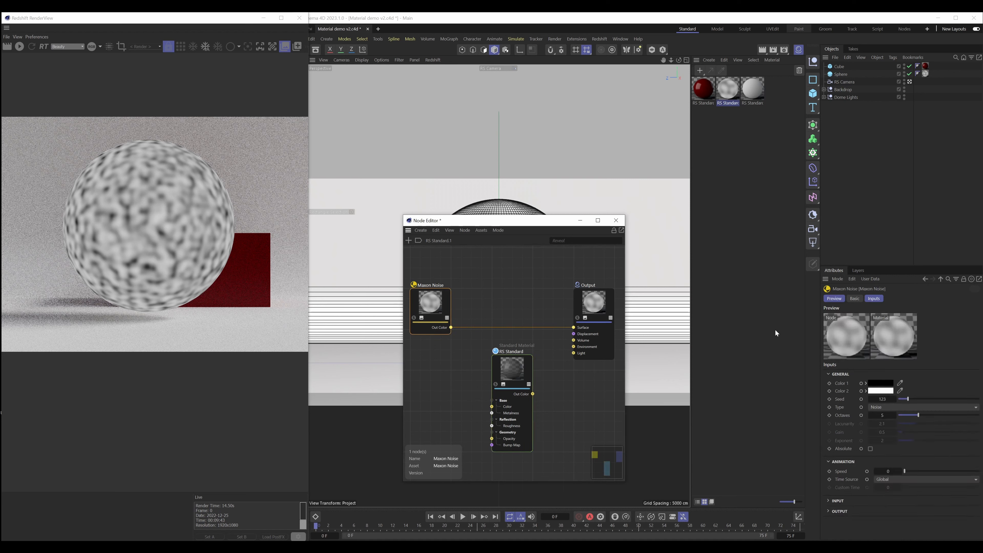
Set the Maxon Noise type to Nutous and update the interactive render to examine the pattern on the sphere.
click(895, 407)
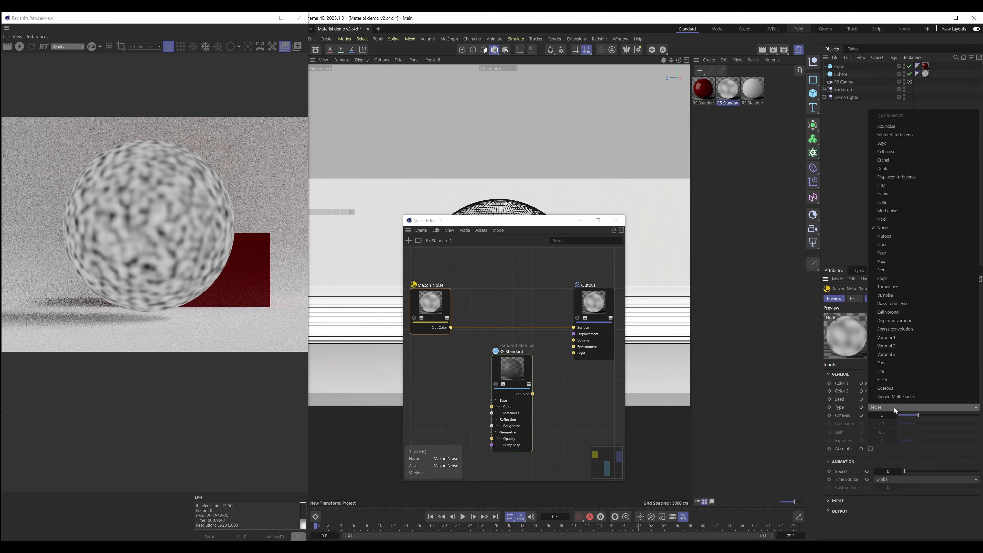
click(893, 235)
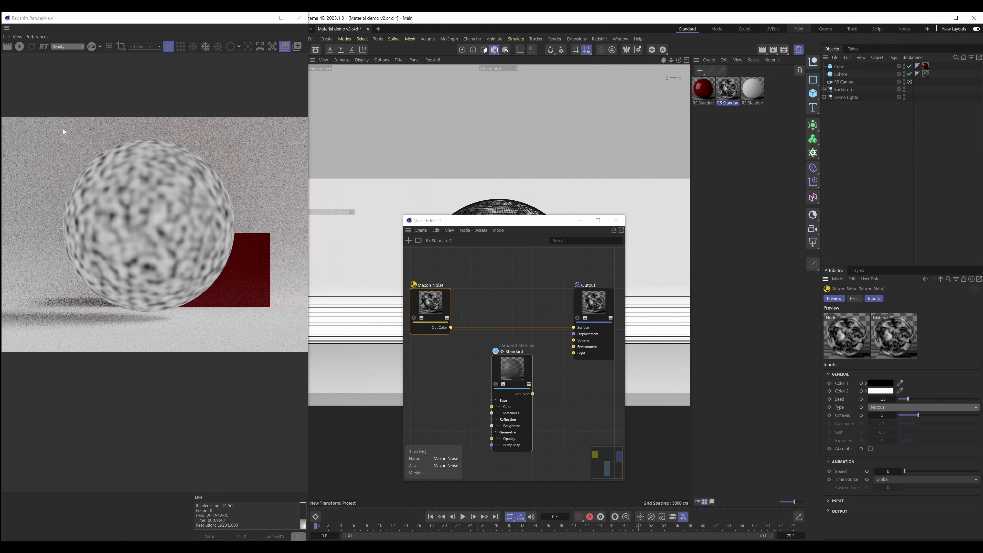
click(19, 50)
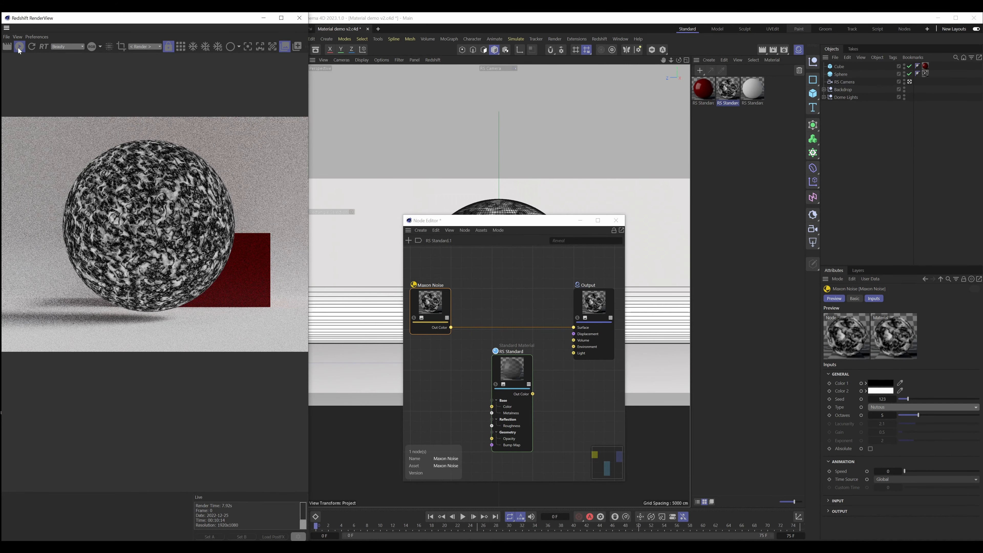
click(19, 49)
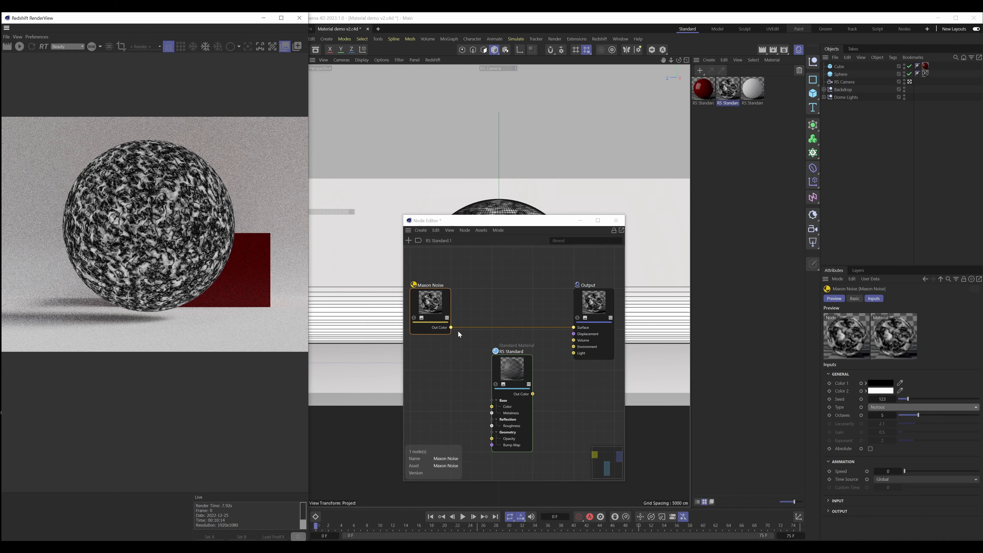
Connect Maxon Noise to the RS Standard Opacity input, link RS Standard Out Color to the Output's Surface, and update the render.
drag(451, 327, 492, 439)
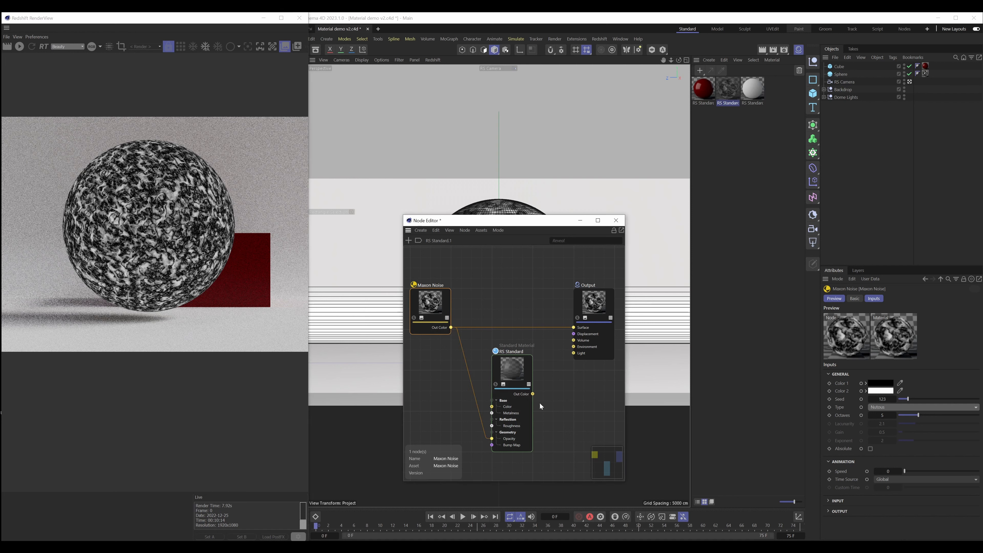
drag(571, 327, 575, 326)
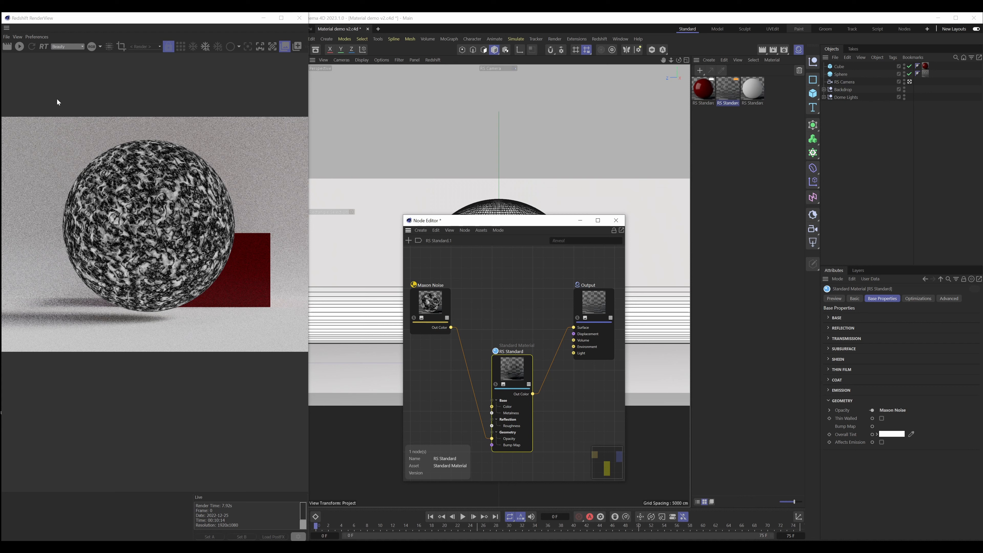
click(20, 47)
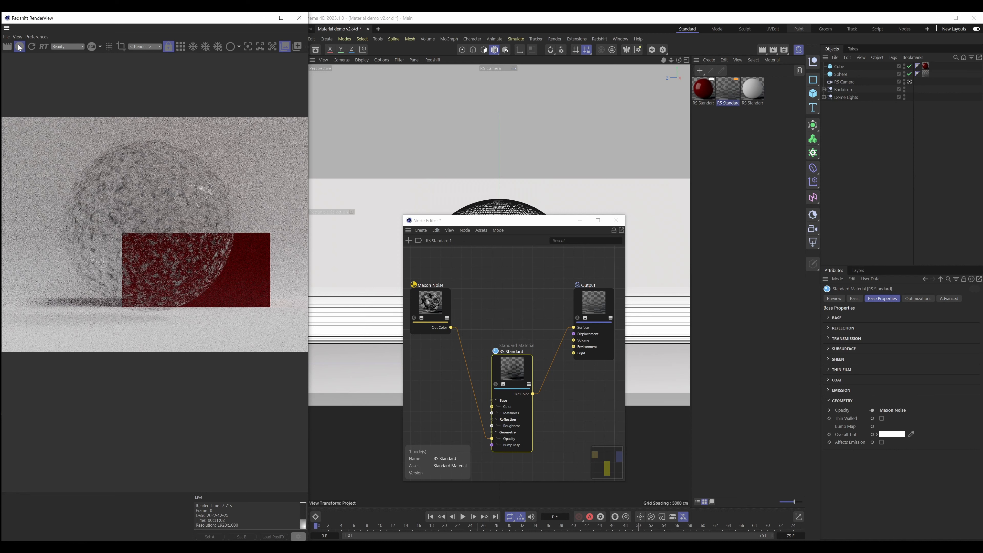
click(19, 47)
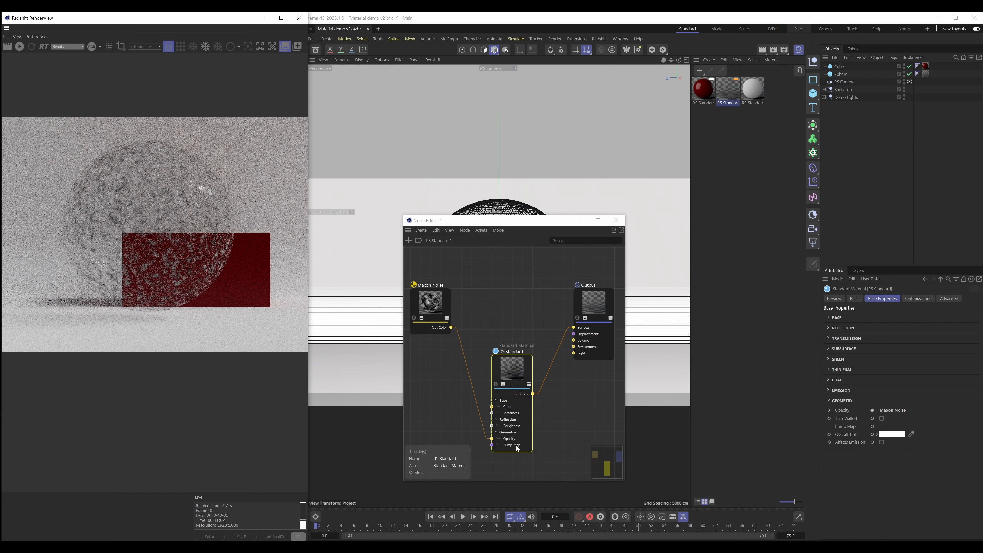
Make room by moving the Maxon Noise node away from RS Standard, and add a Bump Map node between them by searching "bump".
click(489, 295)
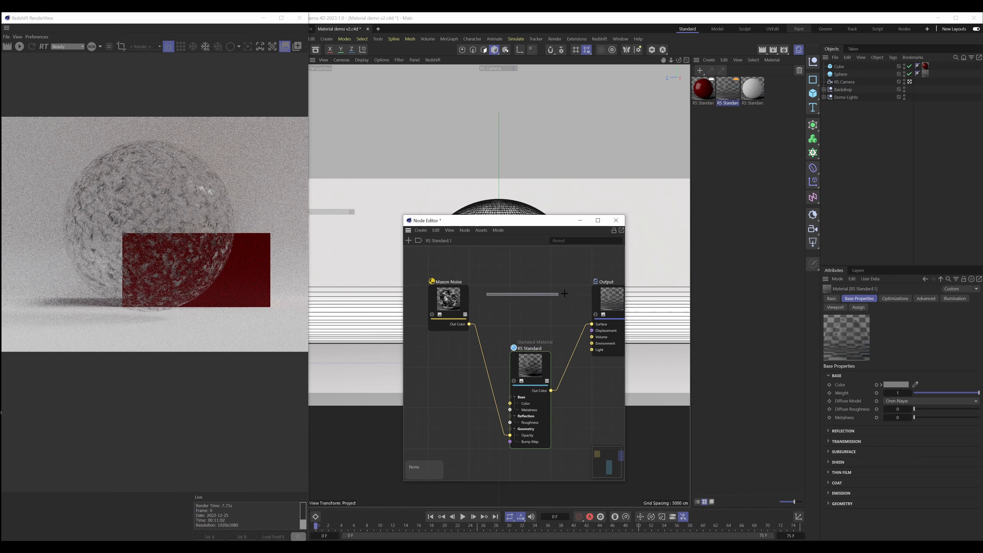
middle_drag(494, 293, 522, 281)
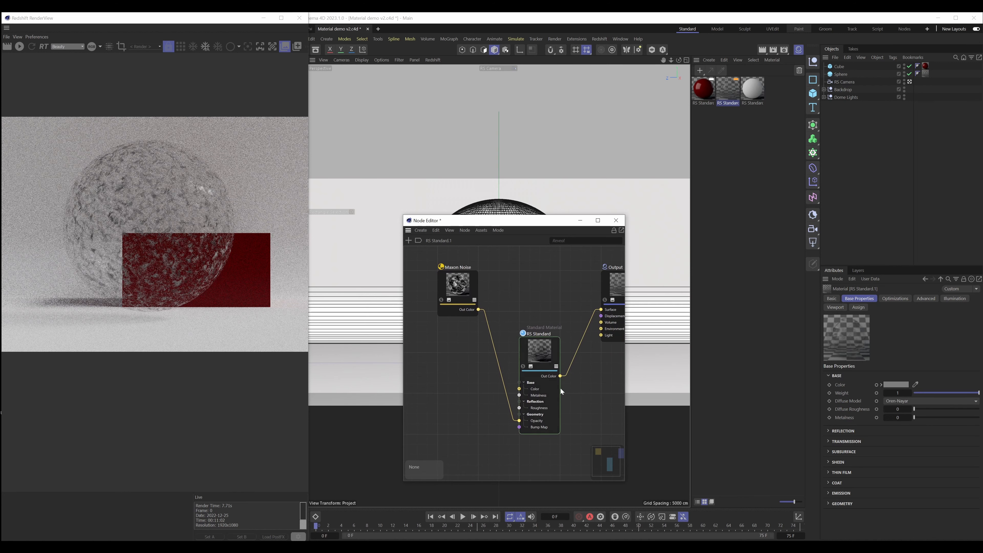
drag(462, 289, 428, 286)
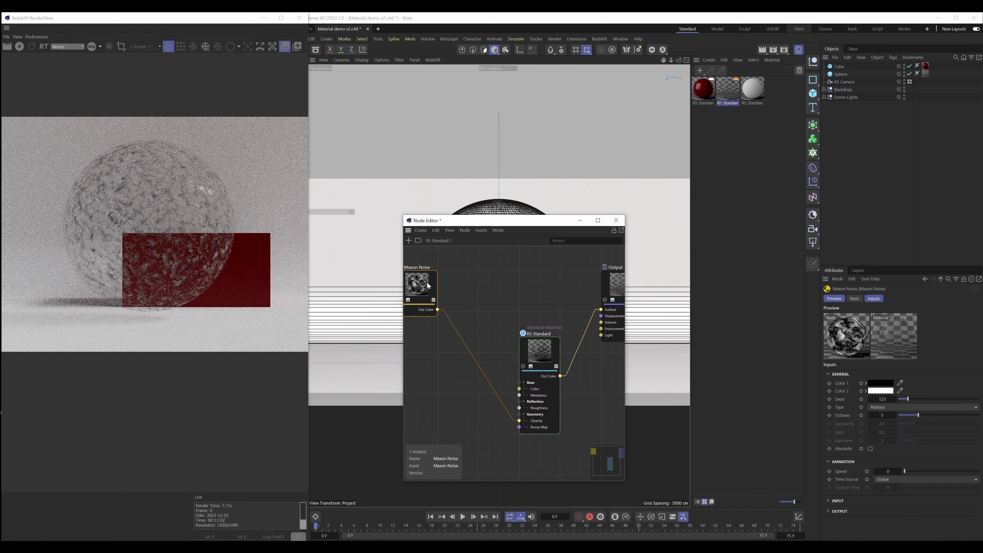
middle_drag(466, 287, 487, 291)
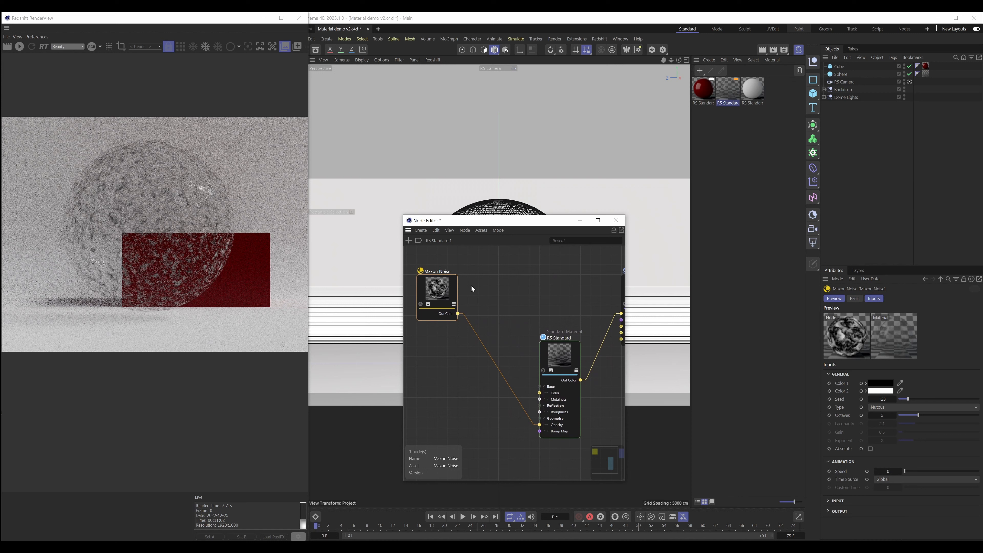
click(422, 230)
click(433, 243)
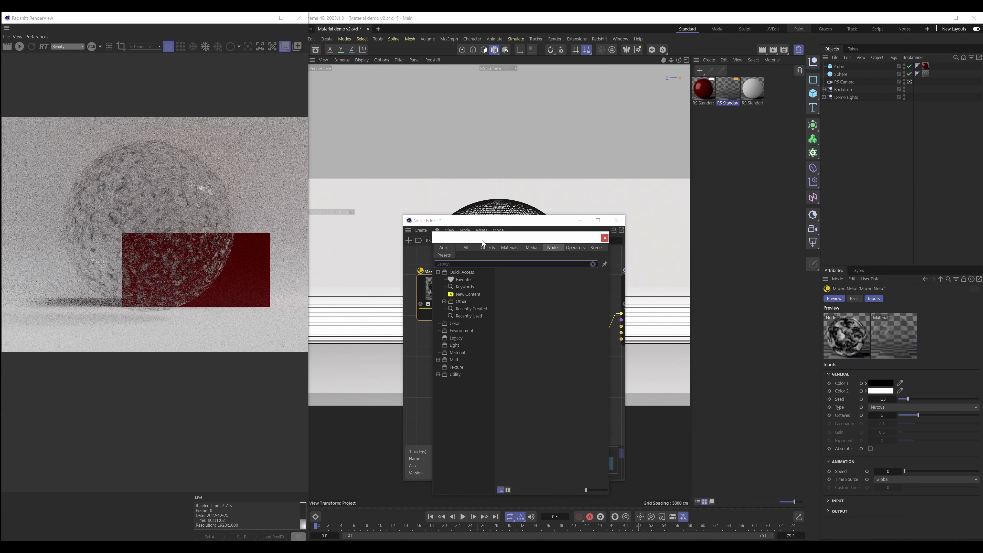
drag(457, 225, 338, 172)
text(bump)
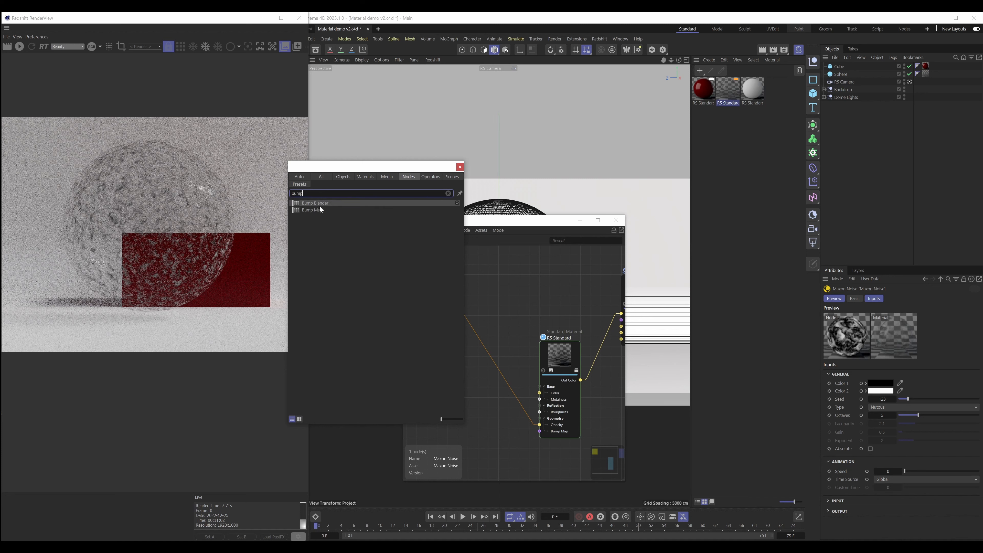
drag(334, 209, 490, 412)
click(460, 166)
click(500, 305)
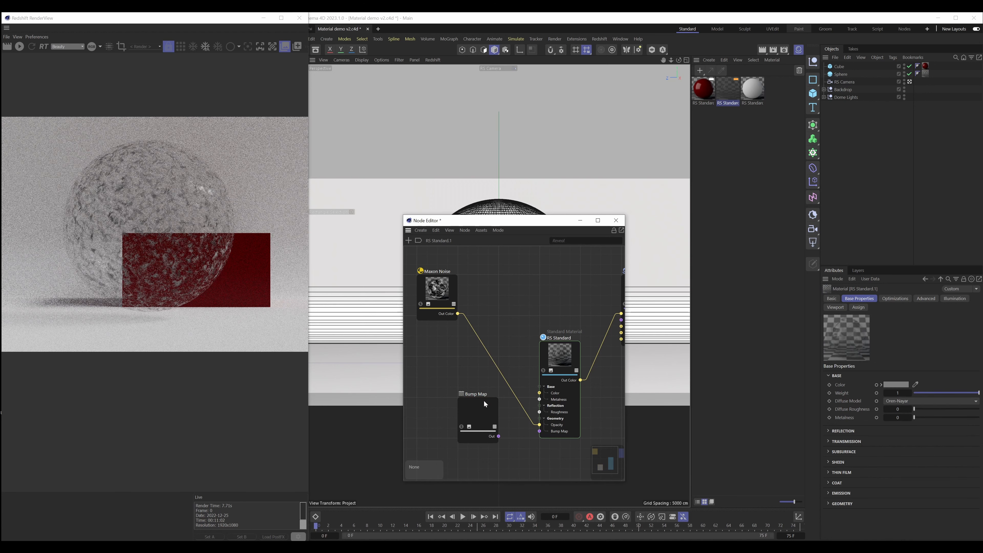
Connect Maxon Noise Out Color to the Bump Map's Texture Input and the Bump Map Out to RS Standard's Bump Map input.
middle_drag(484, 400, 485, 381)
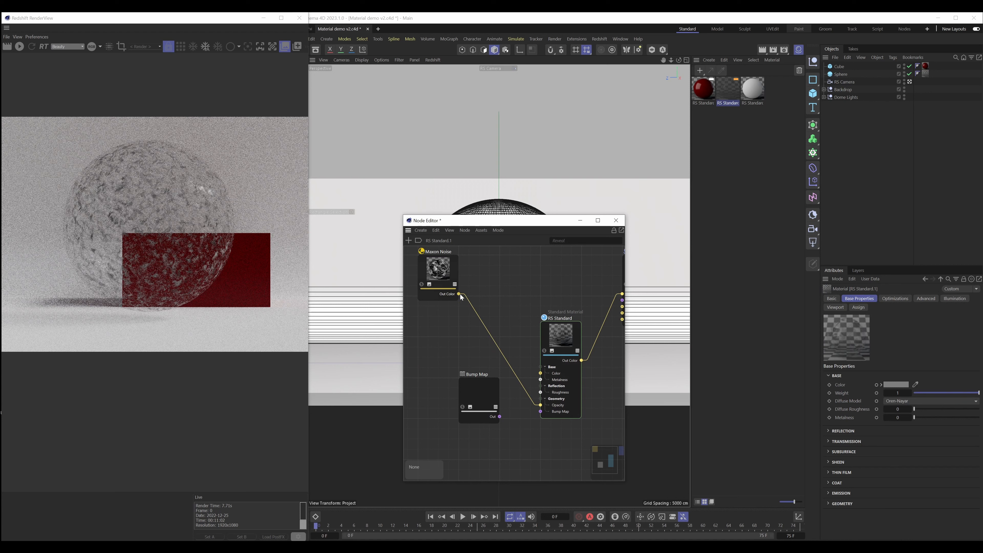
drag(473, 329, 471, 392)
drag(466, 296, 467, 418)
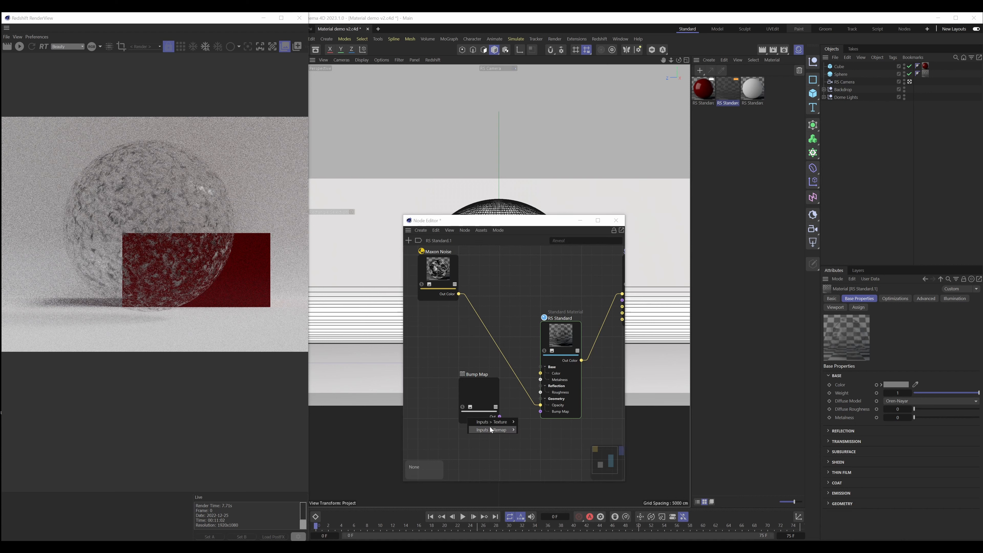
mouse_move(480, 424)
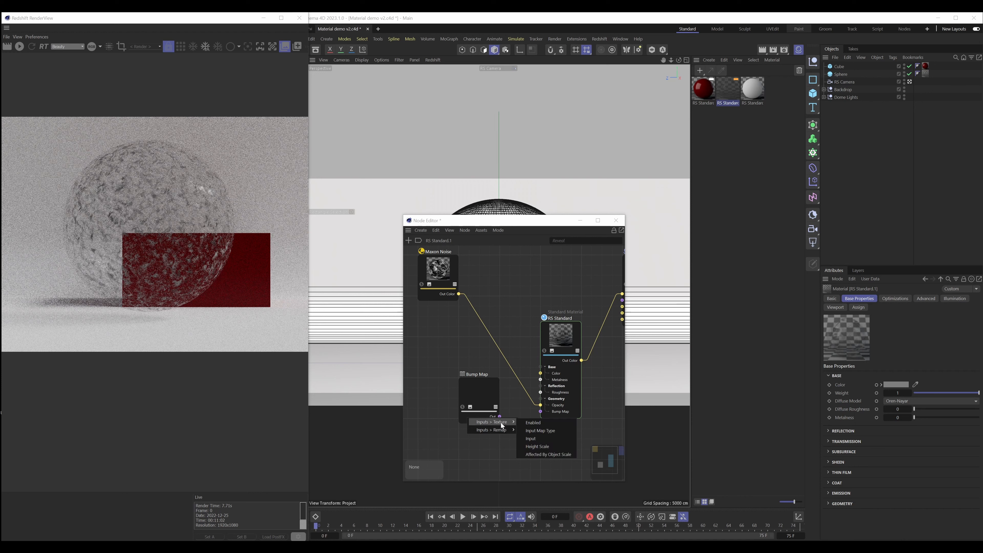
click(532, 439)
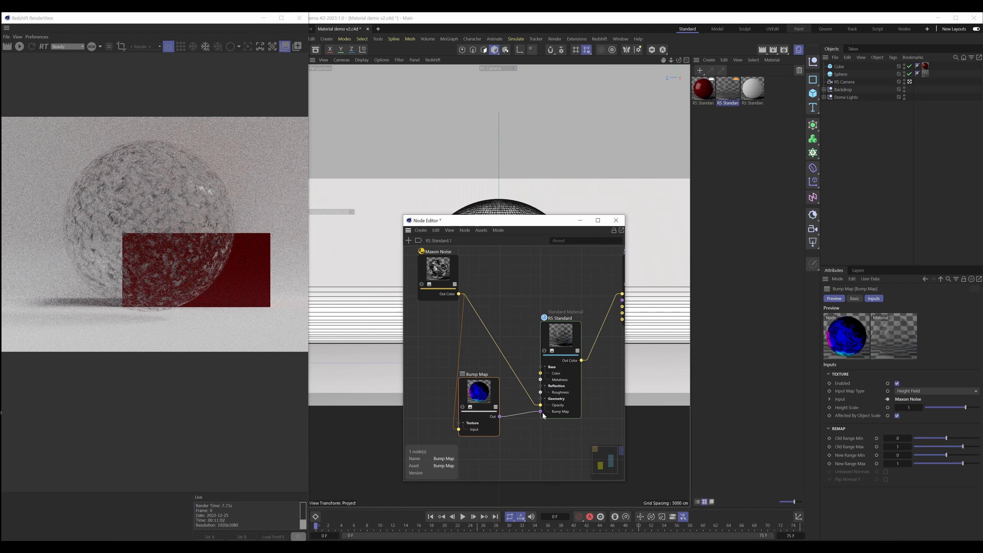
Remove the noise connection from RS Standard's Opacity, set the Opacity color to white, and update the render to examine the bump.
double_click(499, 348)
click(576, 345)
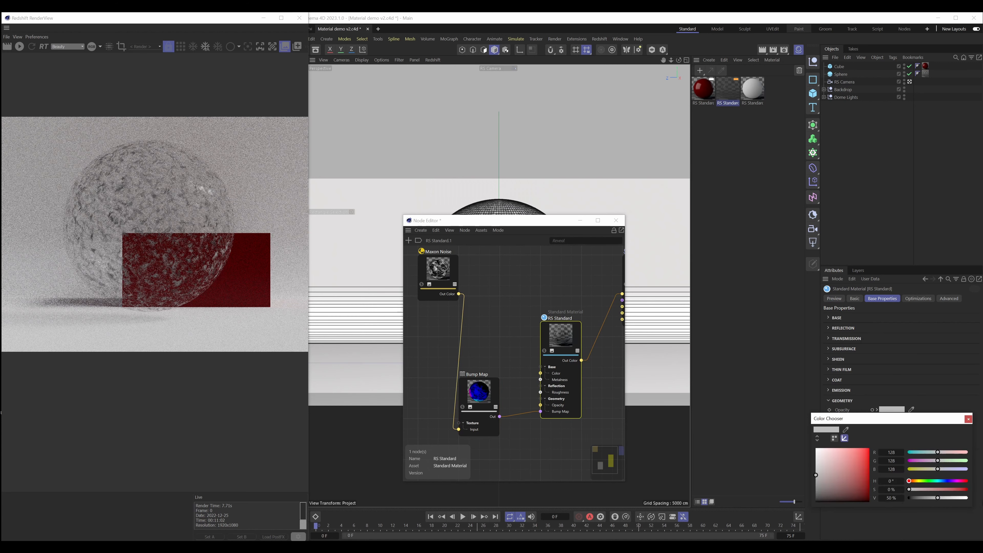
click(968, 419)
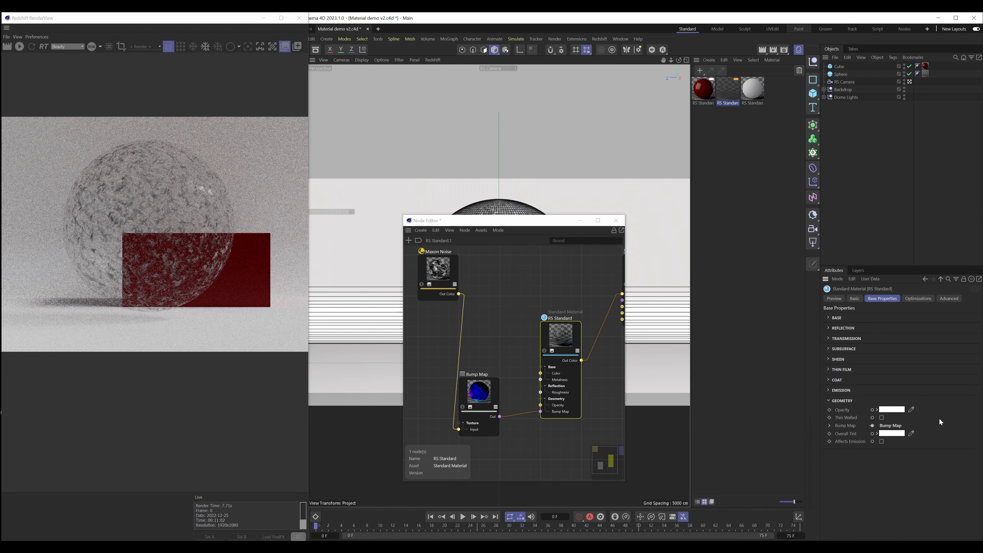
click(21, 47)
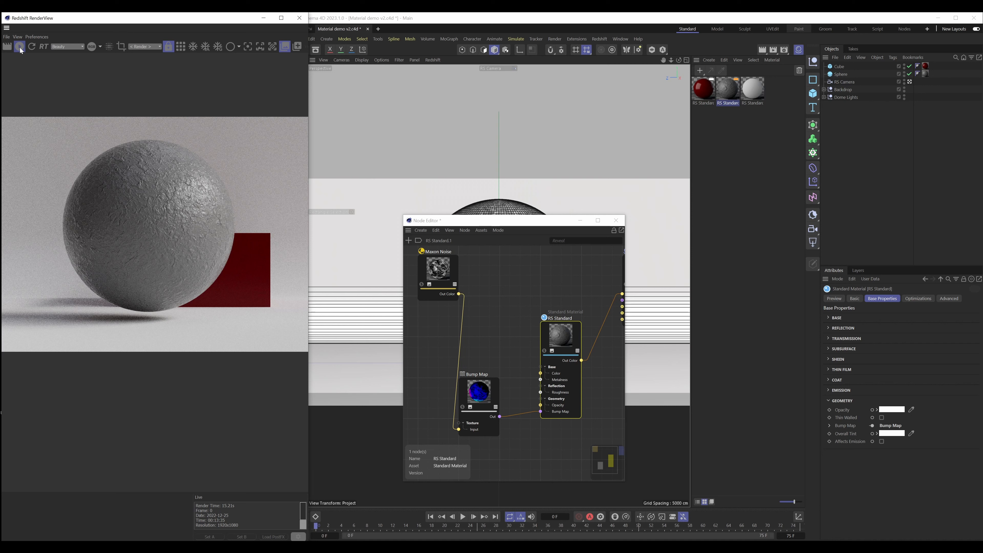
click(20, 48)
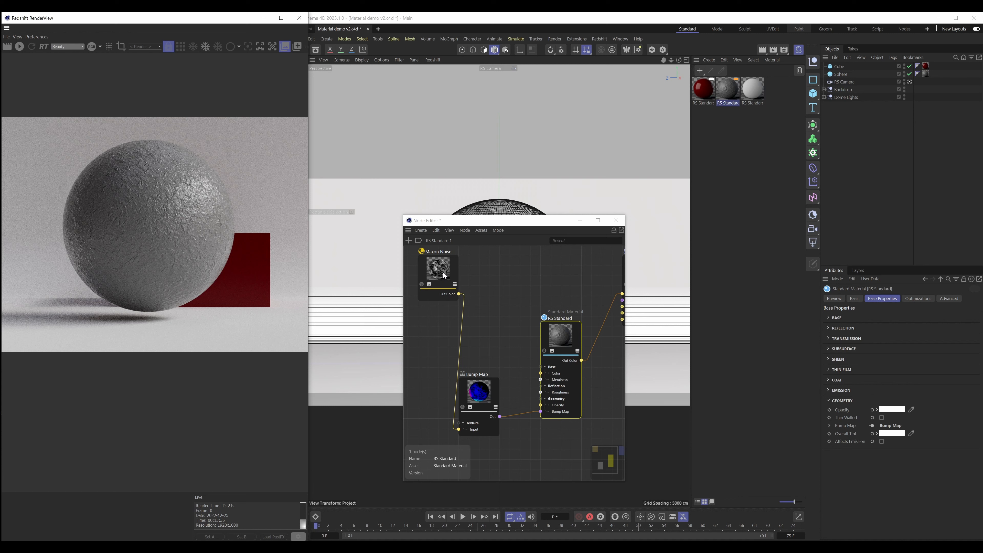
Move the Maxon Noise node lower and add a Texture node from the Texture category above it.
drag(444, 276, 444, 311)
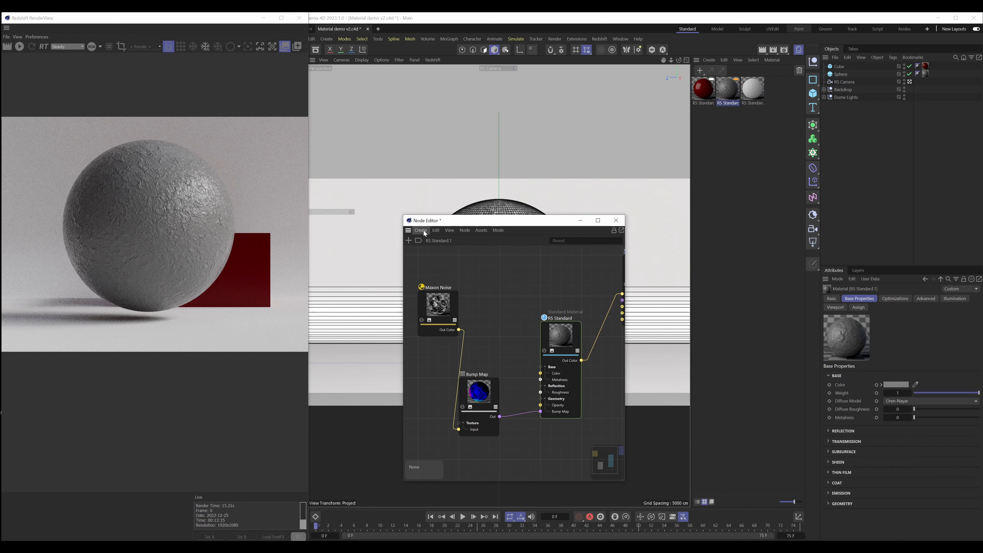
click(420, 229)
click(437, 244)
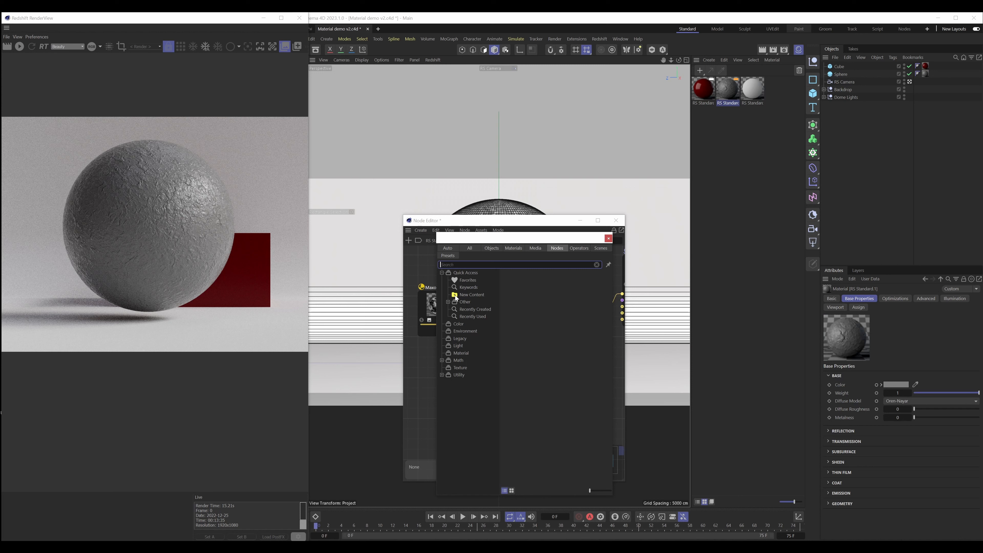
click(460, 368)
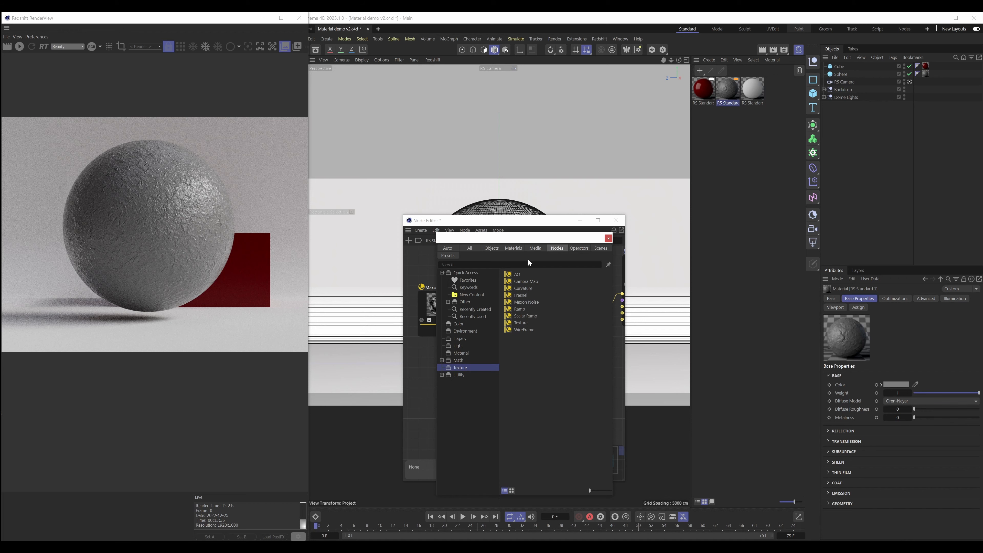
drag(531, 238, 304, 228)
drag(303, 311, 494, 273)
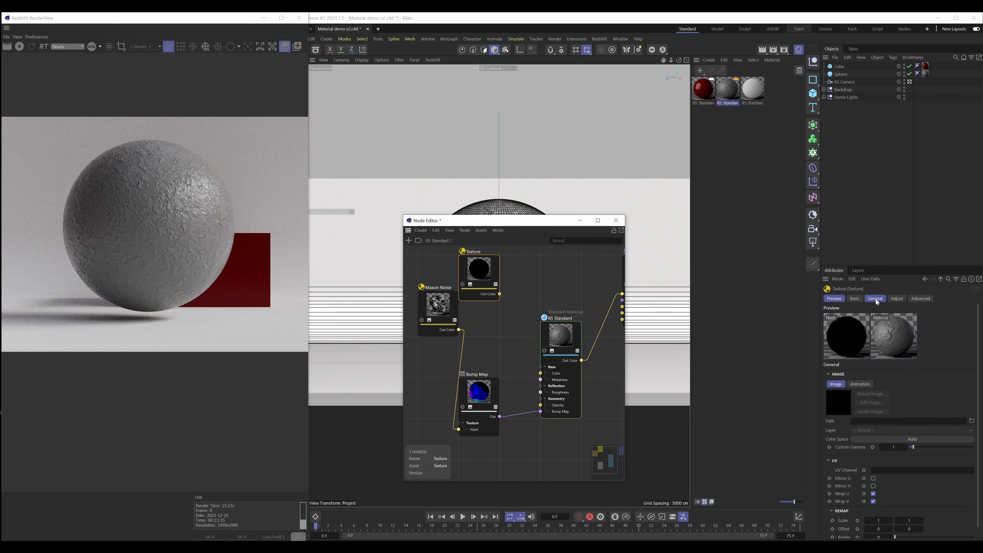
Load the image cracked_concrete_wall_diff_4k into the Texture node, declining to copy it to the project location.
click(875, 298)
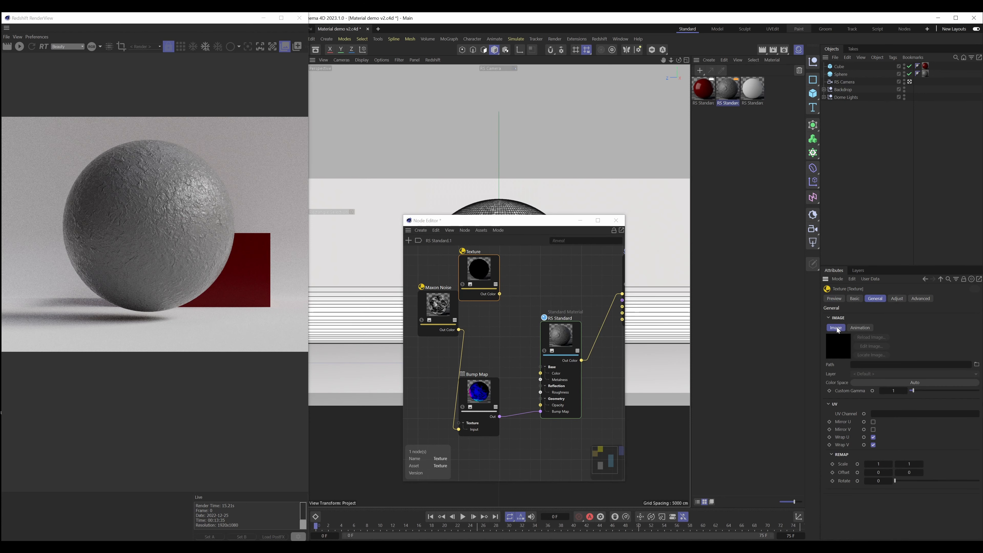
click(856, 364)
click(976, 364)
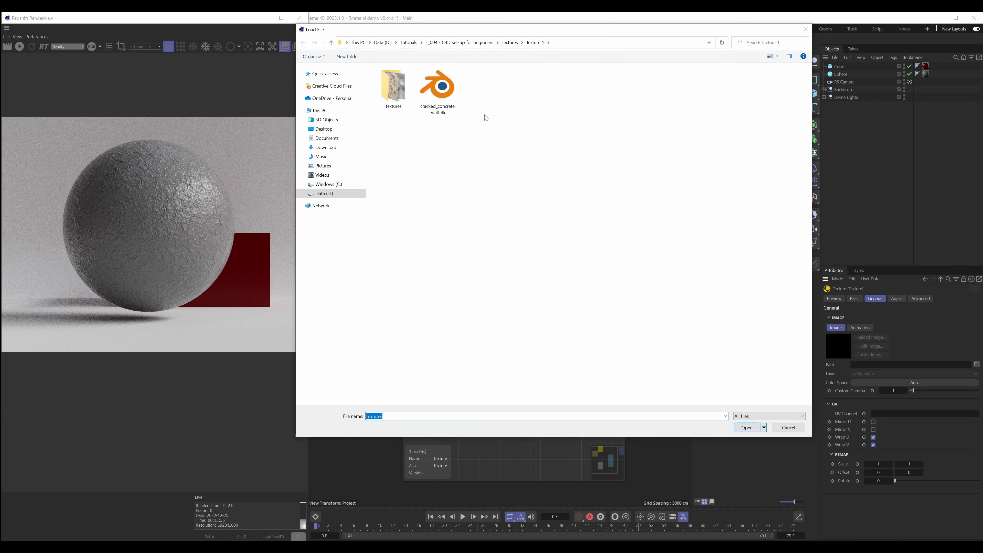
double_click(394, 89)
click(406, 115)
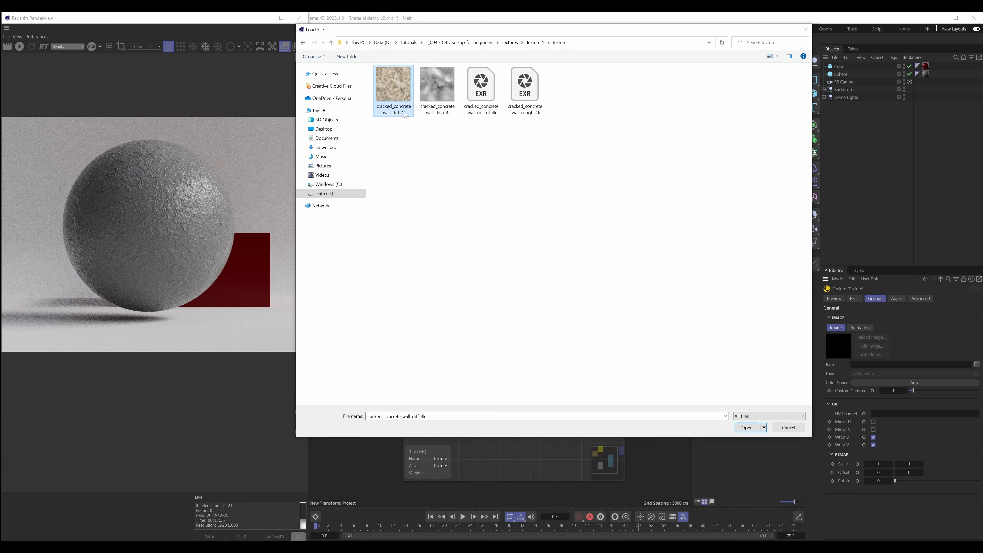
click(747, 428)
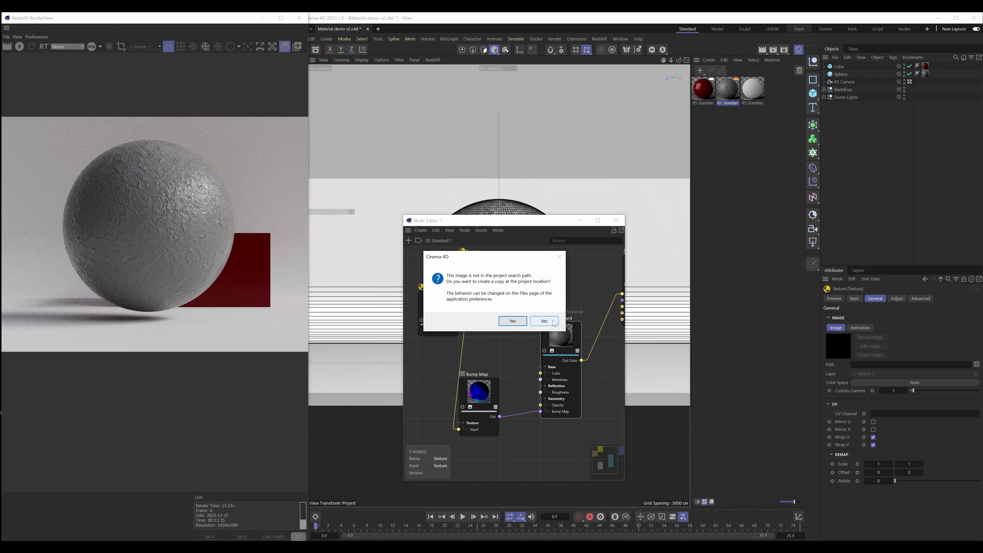
click(545, 321)
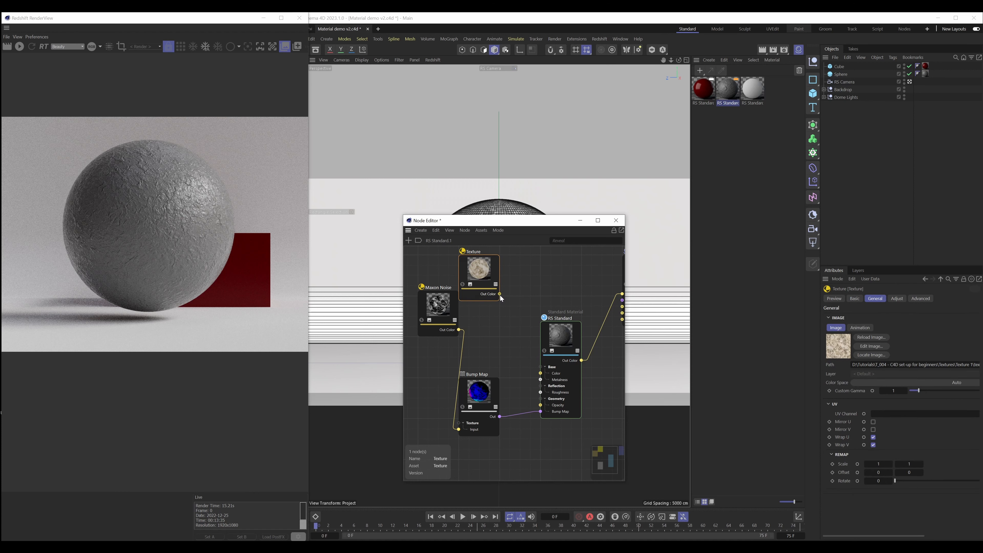
Connect the Texture node's Out Color to the RS Standard base Color and update the render to examine the concrete texture.
drag(500, 294, 540, 372)
click(19, 46)
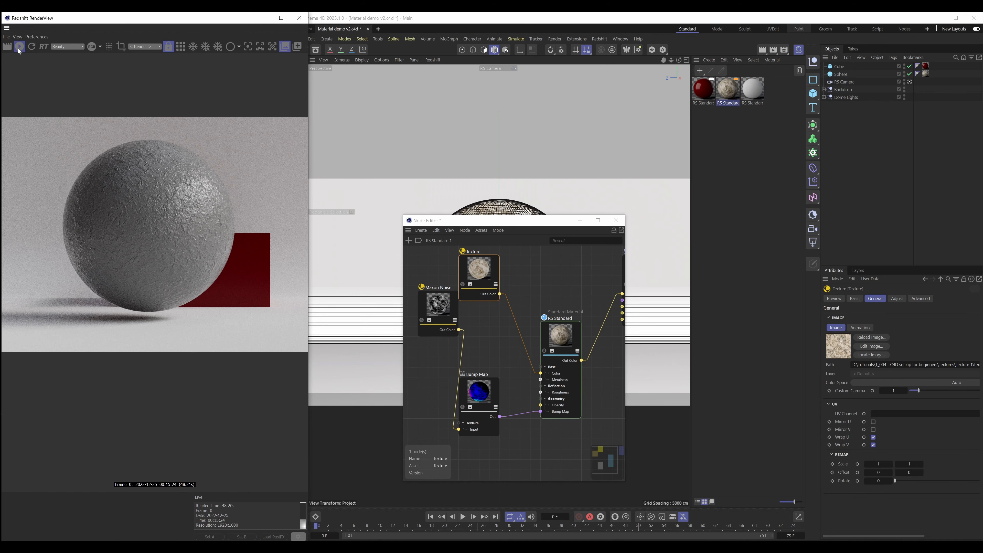
click(19, 47)
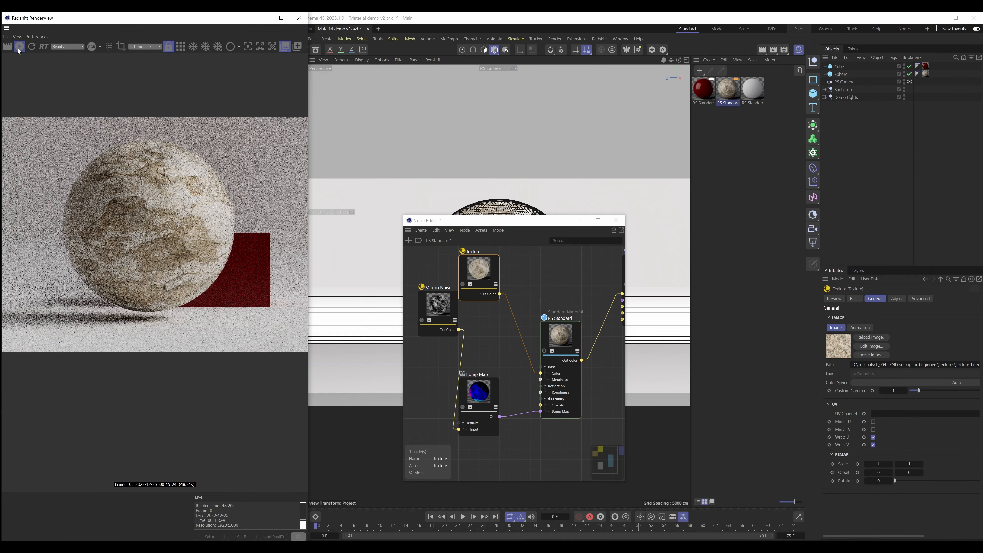
click(19, 51)
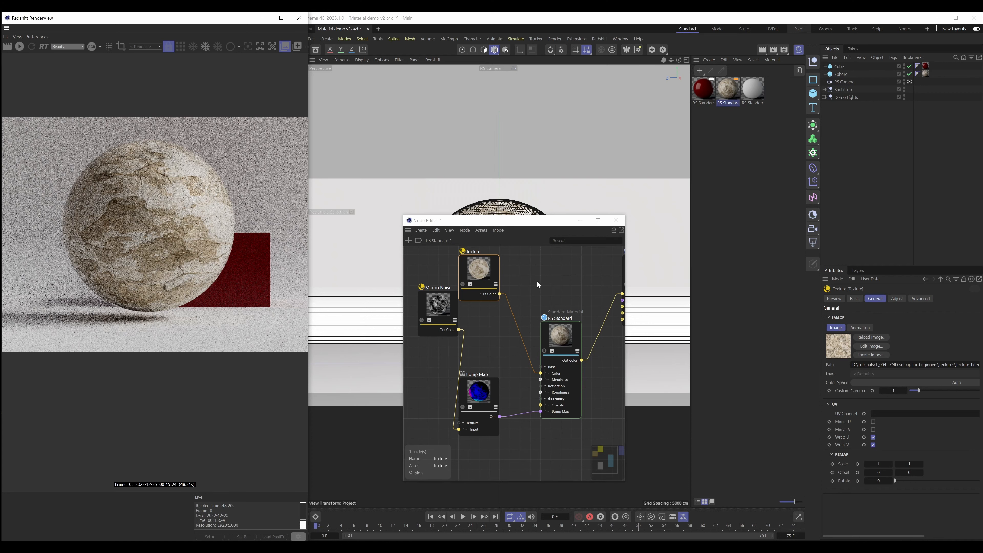
Move the Maxon Noise node farther away from the Texture and Bump Map nodes.
drag(440, 321, 417, 313)
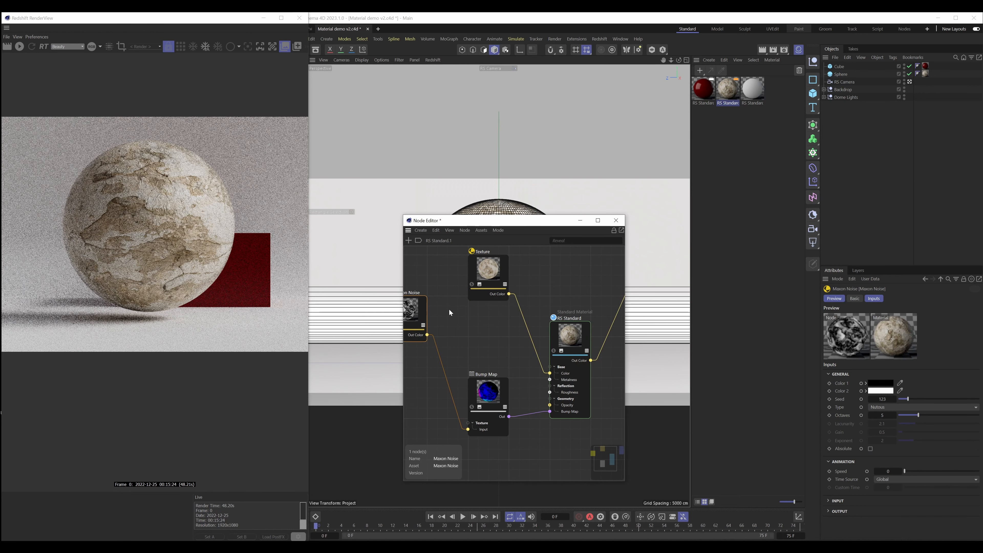